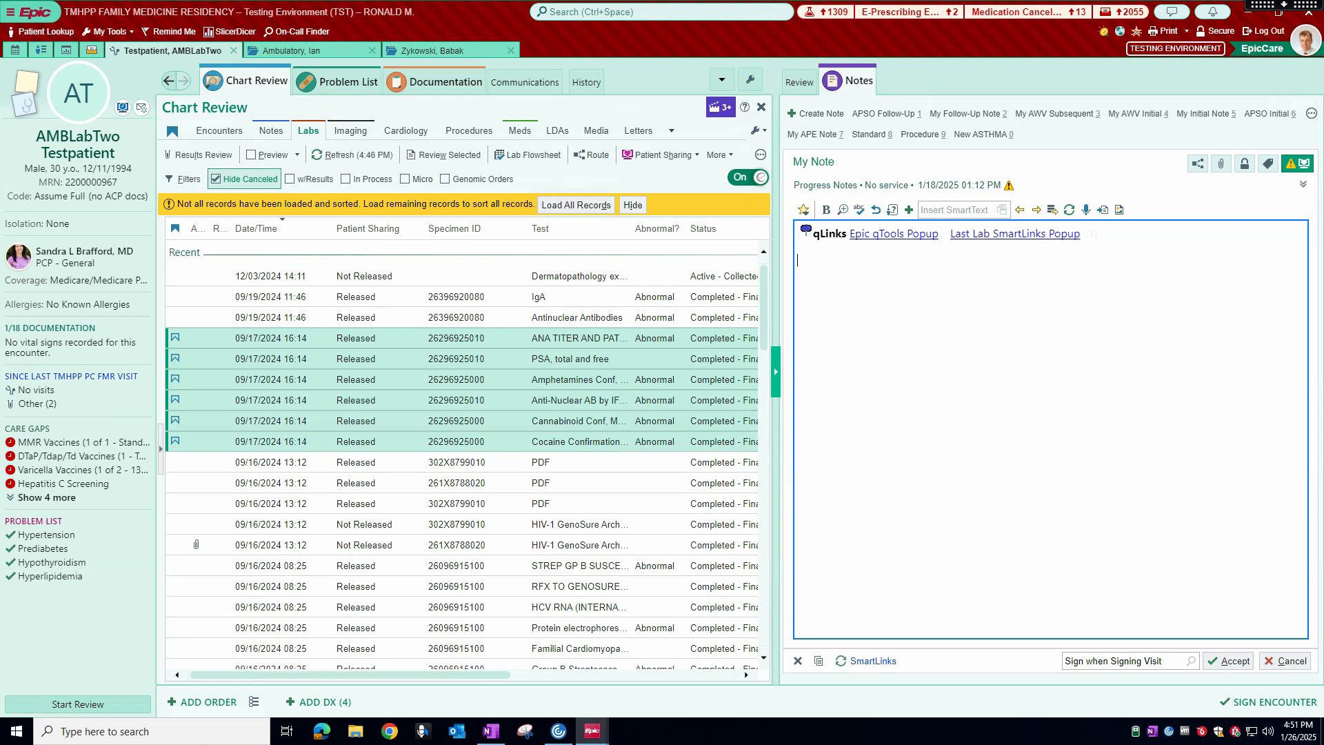
# Open the Epic qTools popup from the note, read through its qSets/qOrders, qTips and SmartLinks sections, and close it
pyautogui.click(890, 234)
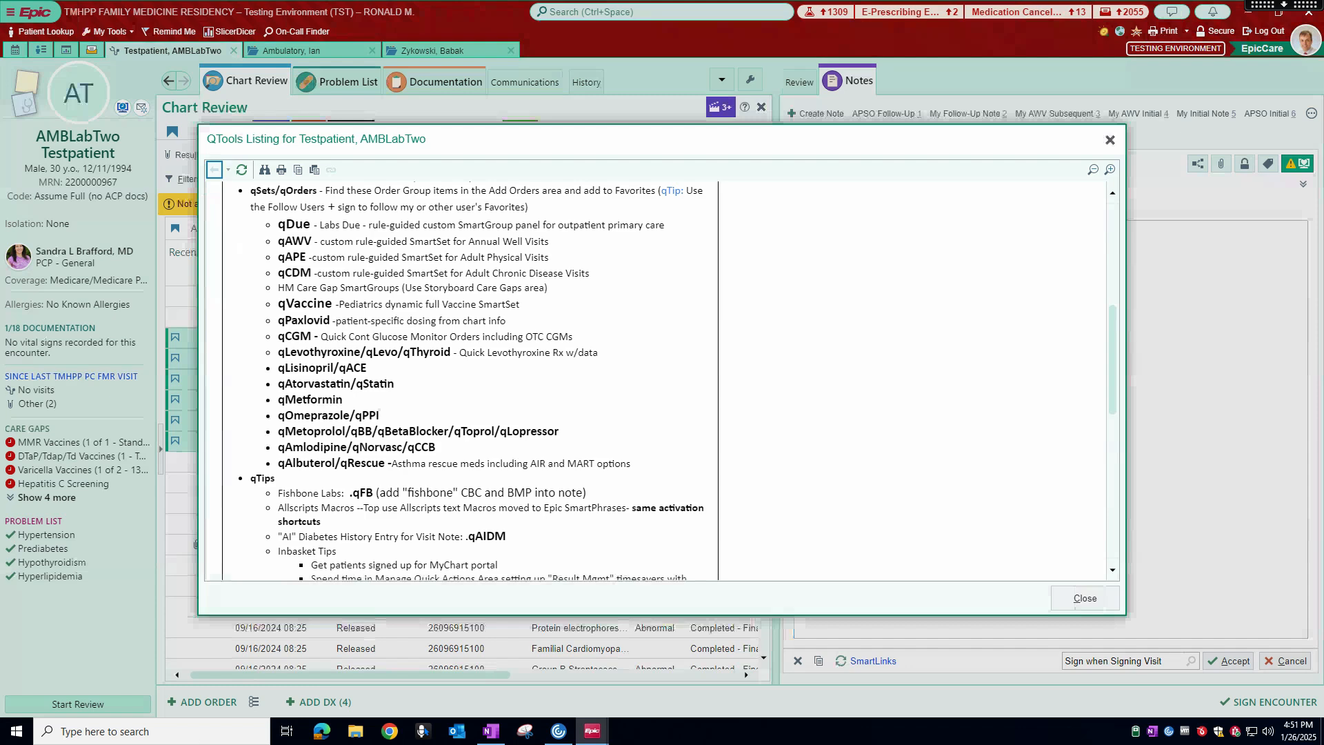
pyautogui.scroll(-1, 466, 350)
pyautogui.scroll(-1, 466, 349)
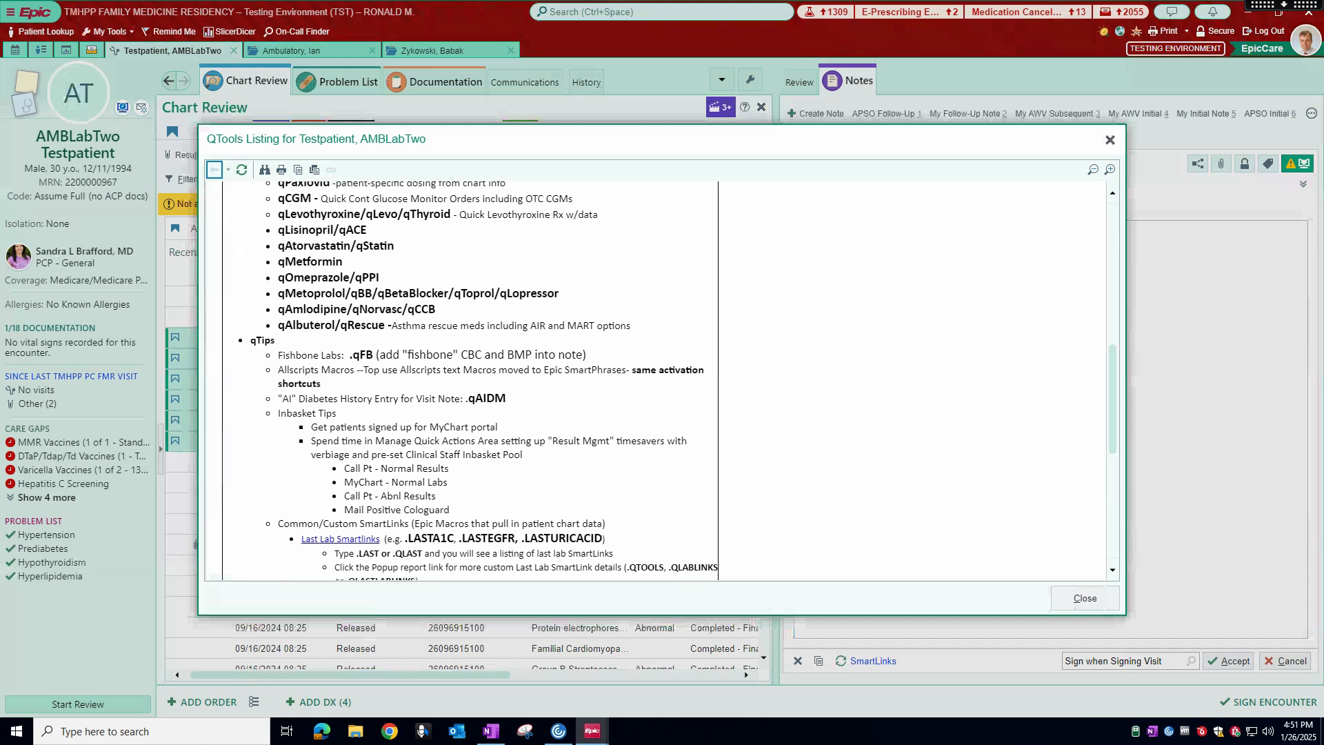
pyautogui.scroll(-2, 469, 372)
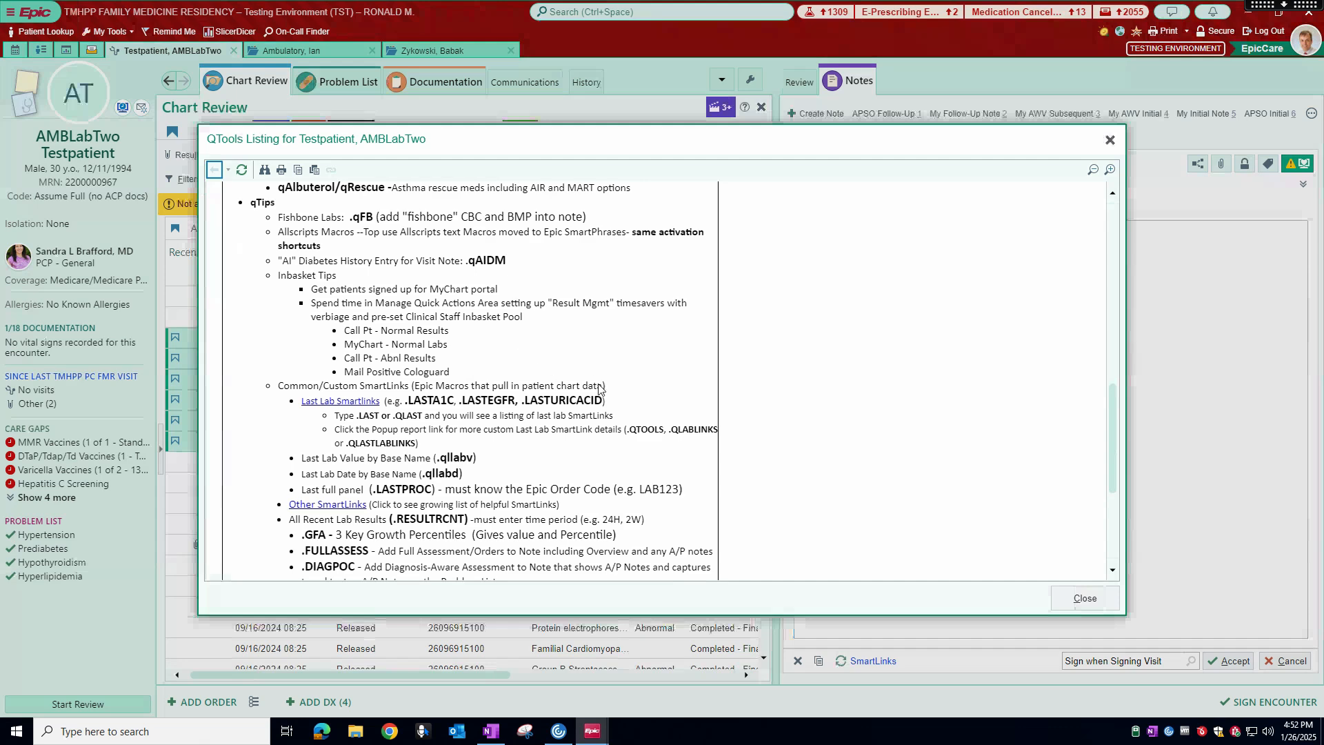
pyautogui.scroll(5, 598, 390)
pyautogui.scroll(5, 598, 390)
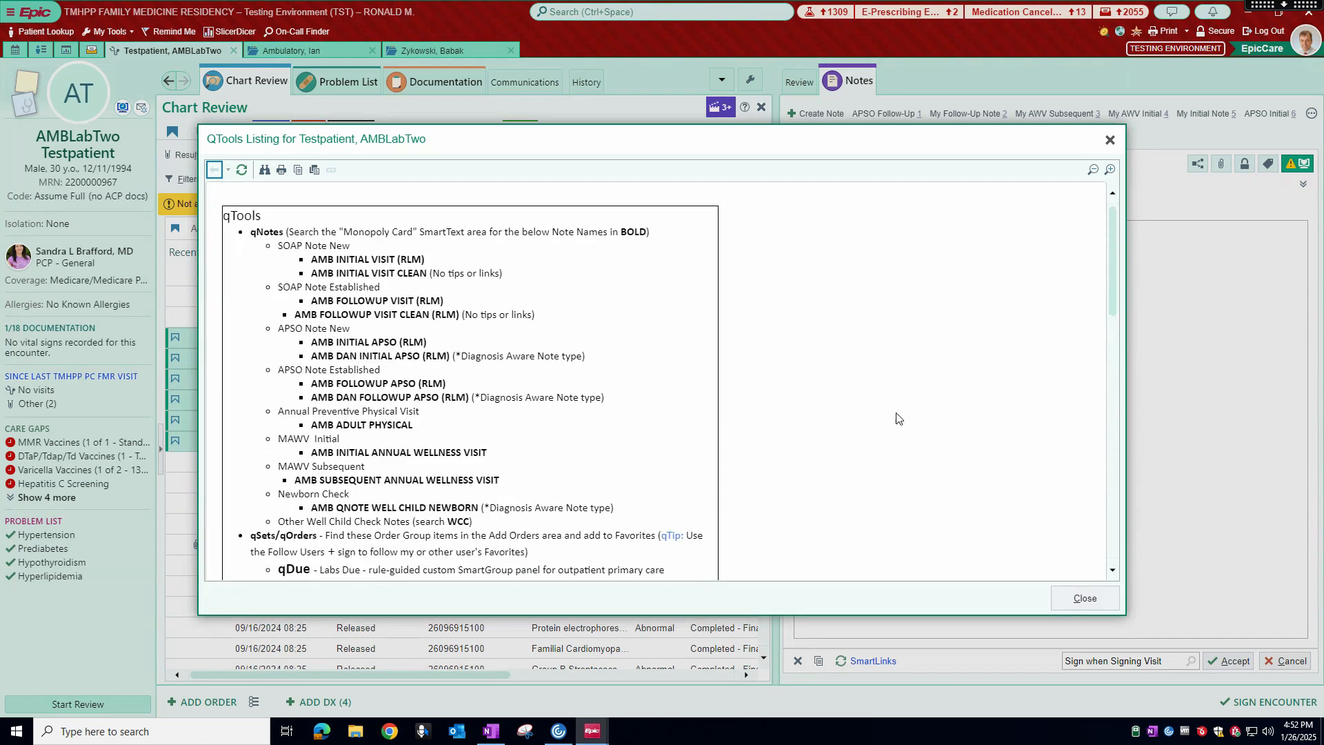
pyautogui.click(1085, 598)
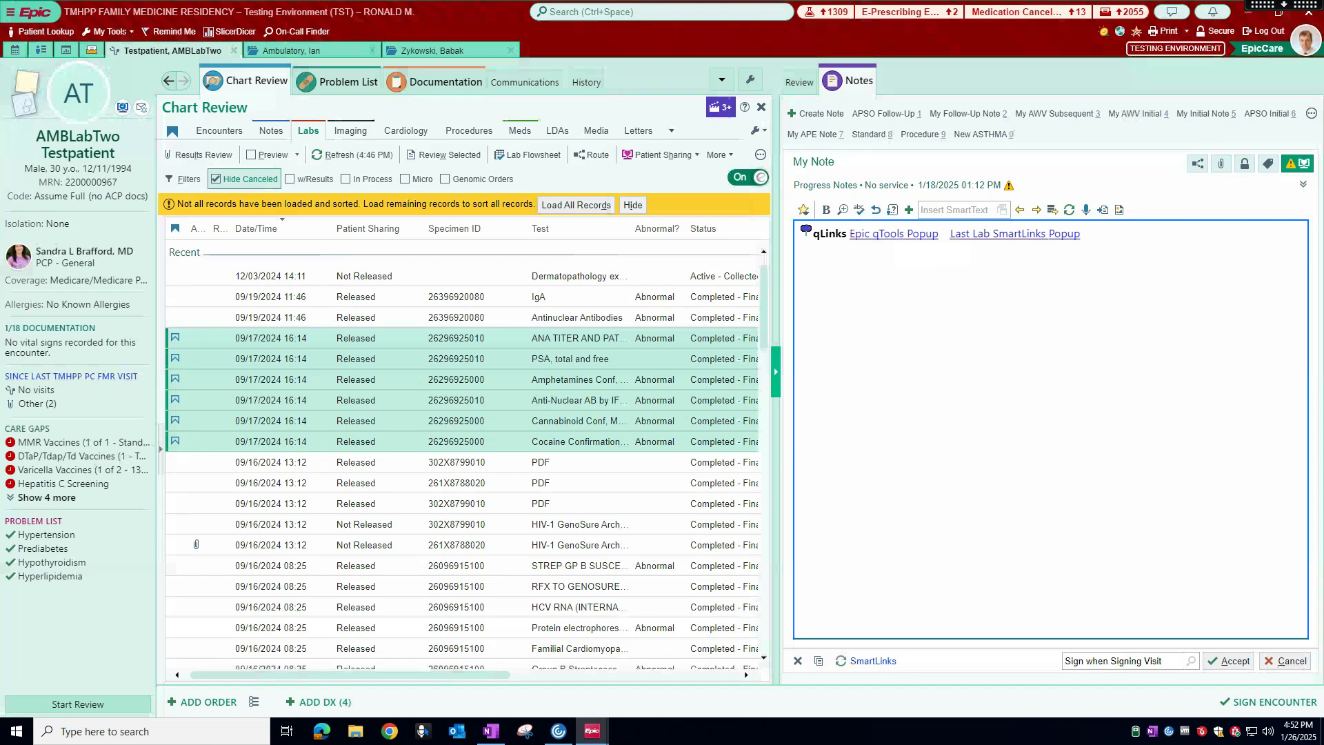
# Open the Last Lab SmartLinks popup from the note, review its table of lab components and SmartLink names, and close it
pyautogui.click(1016, 235)
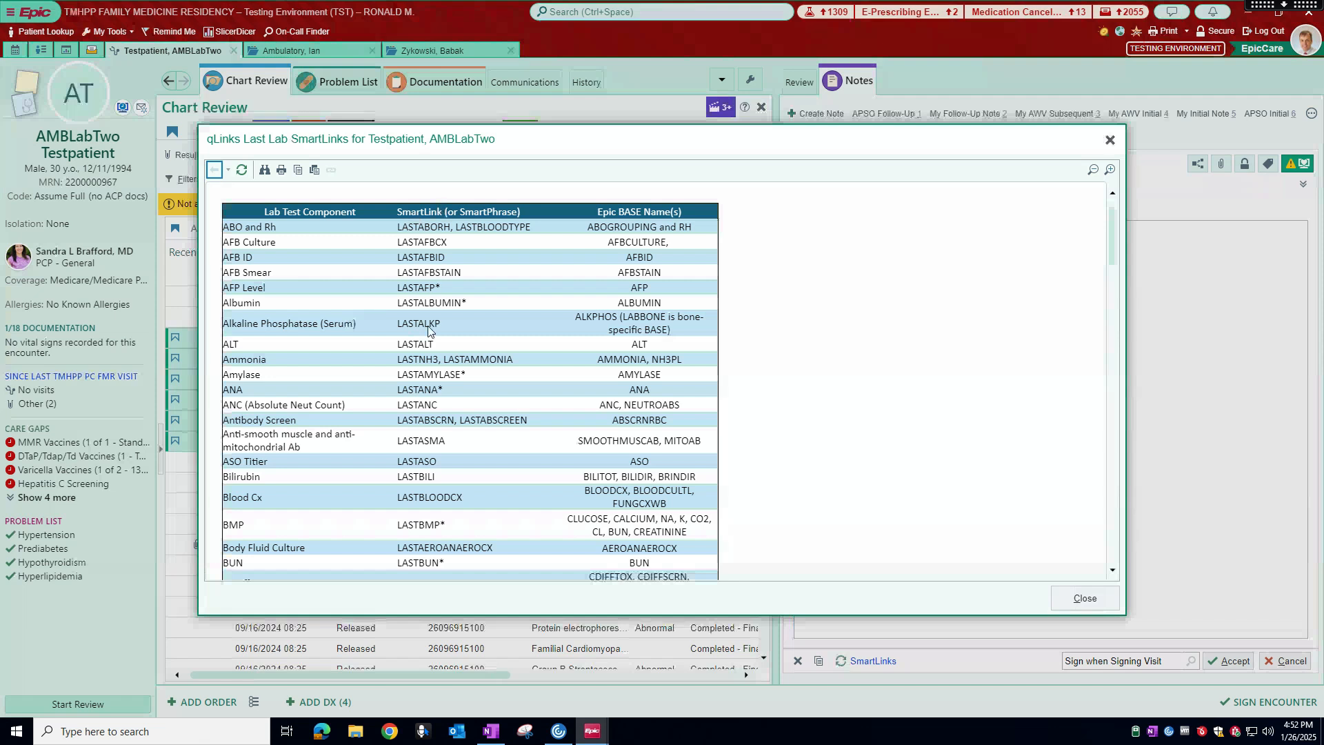
pyautogui.scroll(-3, 434, 479)
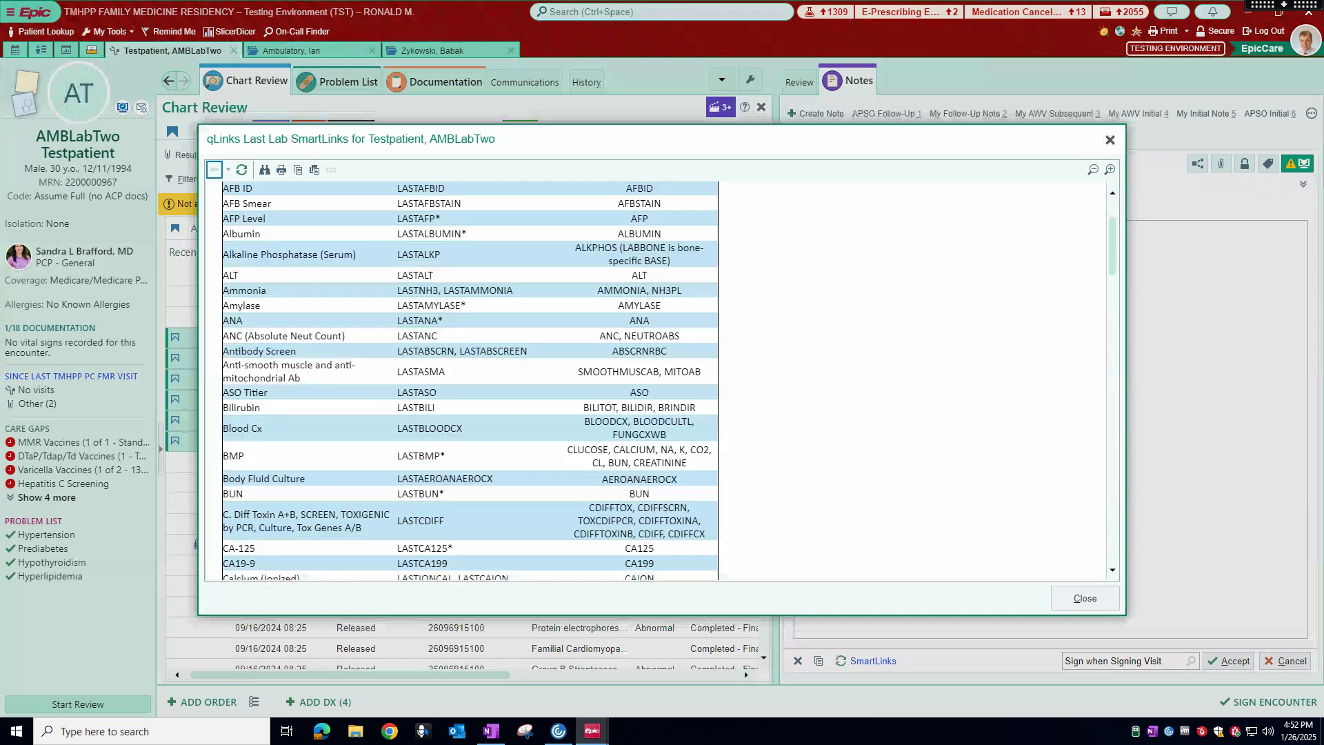
pyautogui.scroll(-10, 434, 479)
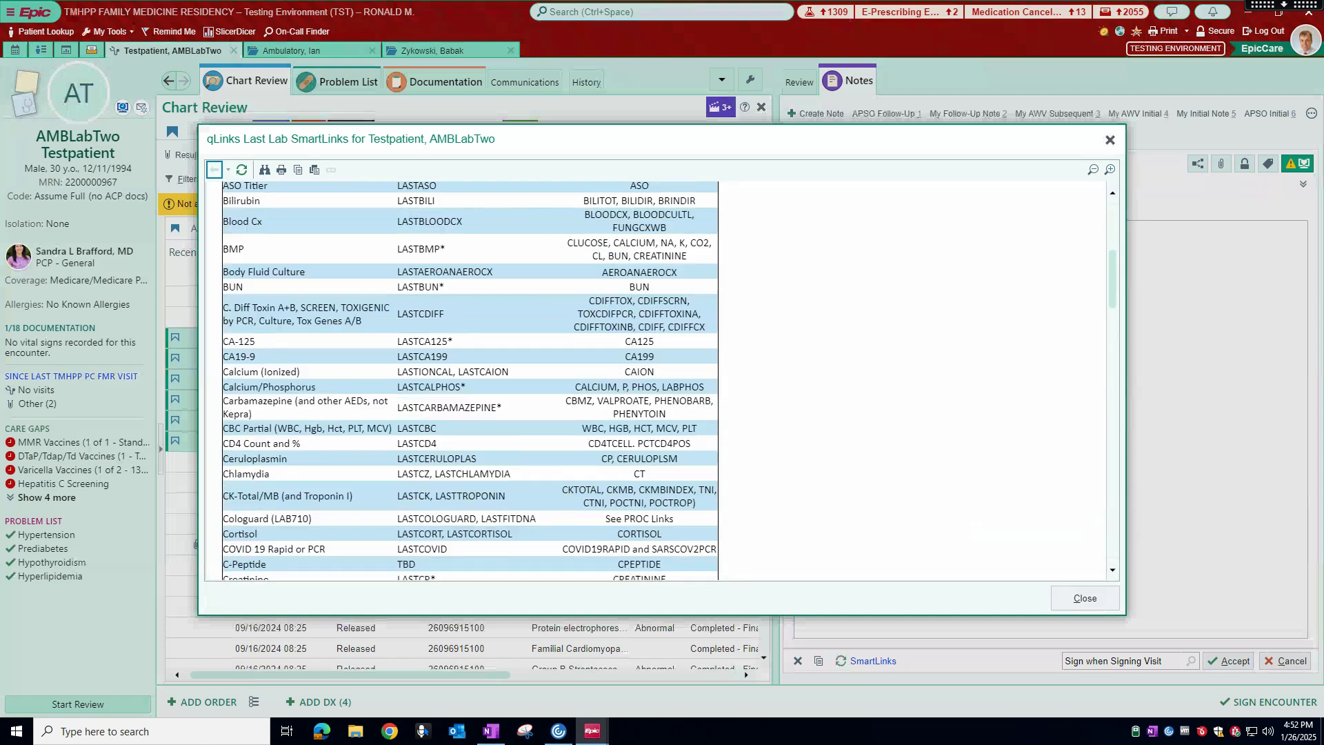
pyautogui.scroll(-7, 441, 462)
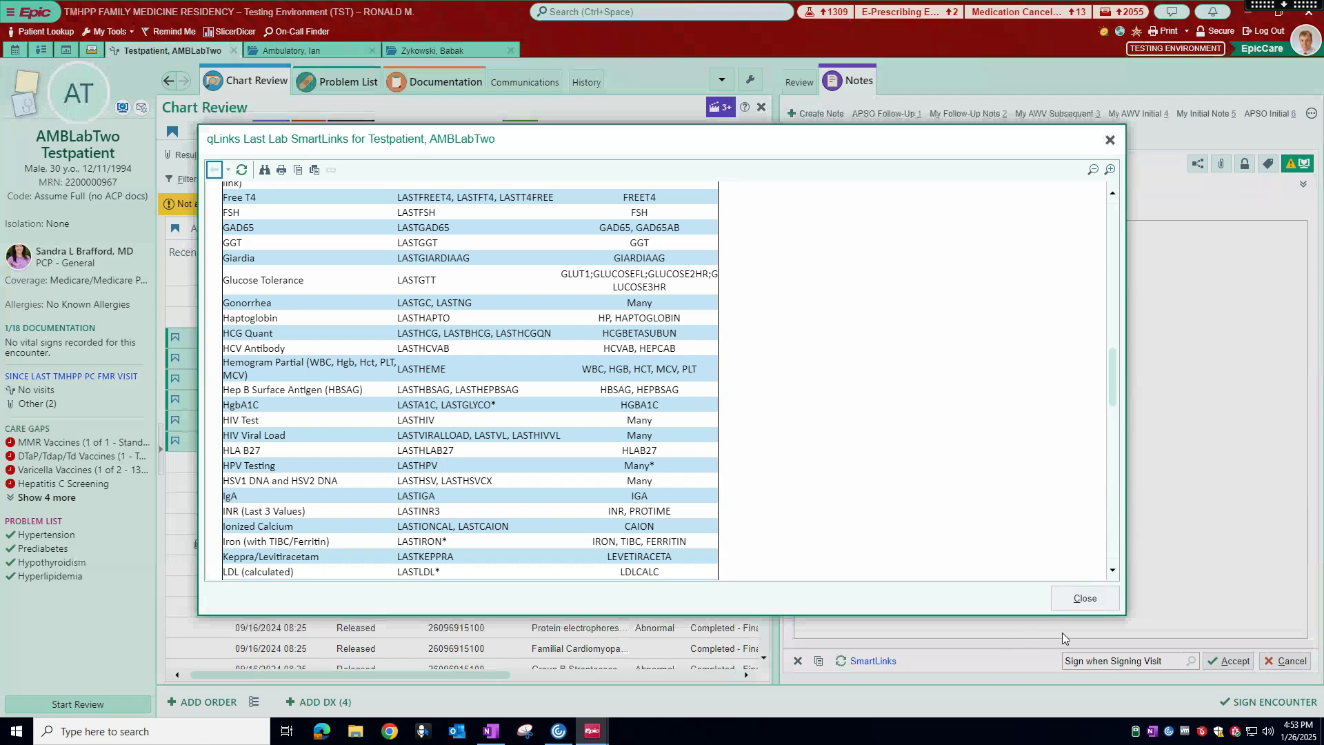
pyautogui.click(1100, 600)
# Reopen the qTools listing, view the Last Lab SmartLinks table through its link in the qTips section, and close that table
pyautogui.click(897, 234)
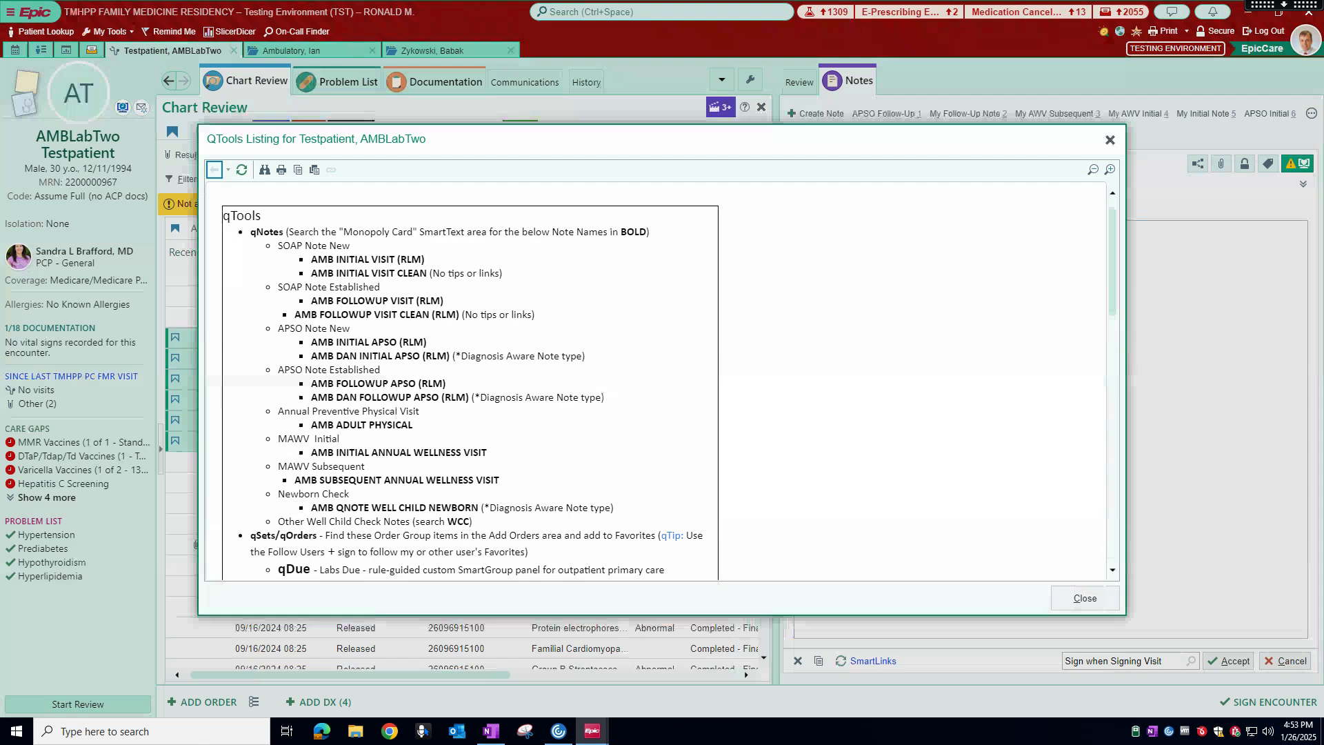
pyautogui.scroll(-5, 430, 288)
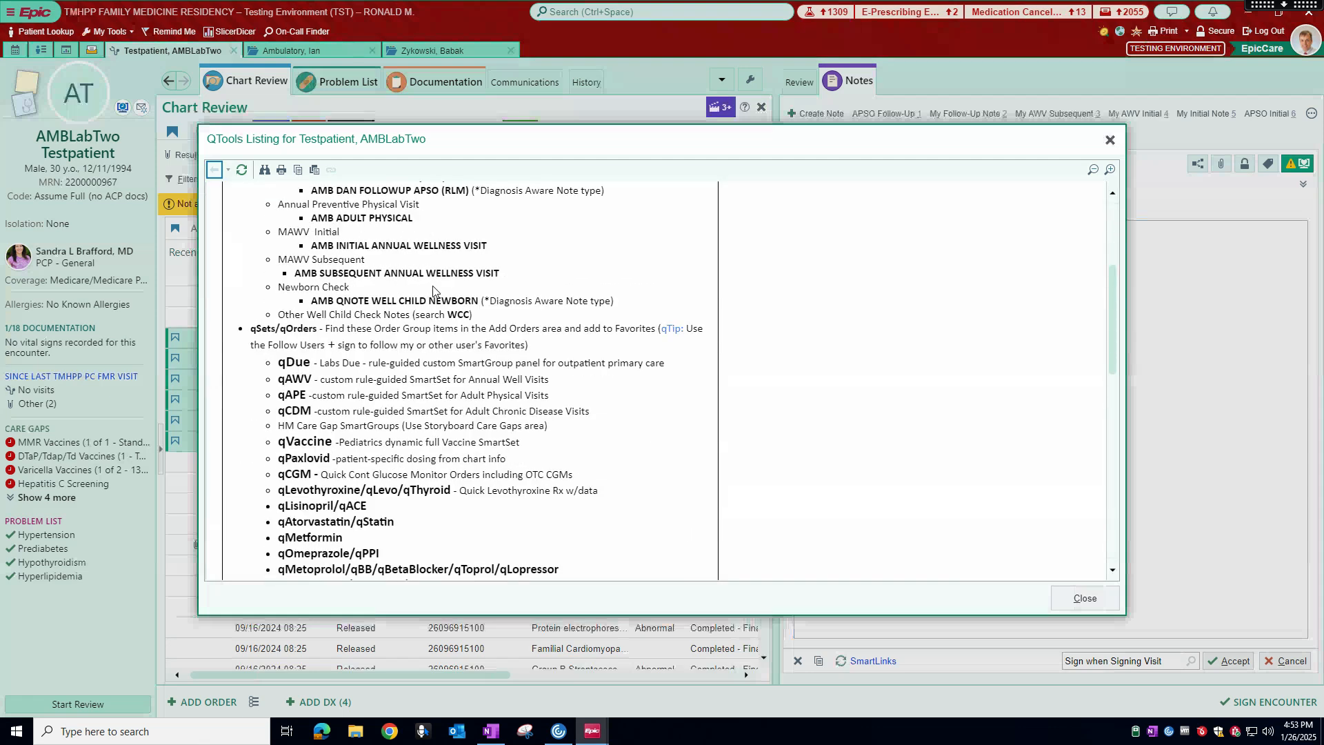
pyautogui.scroll(-8, 439, 293)
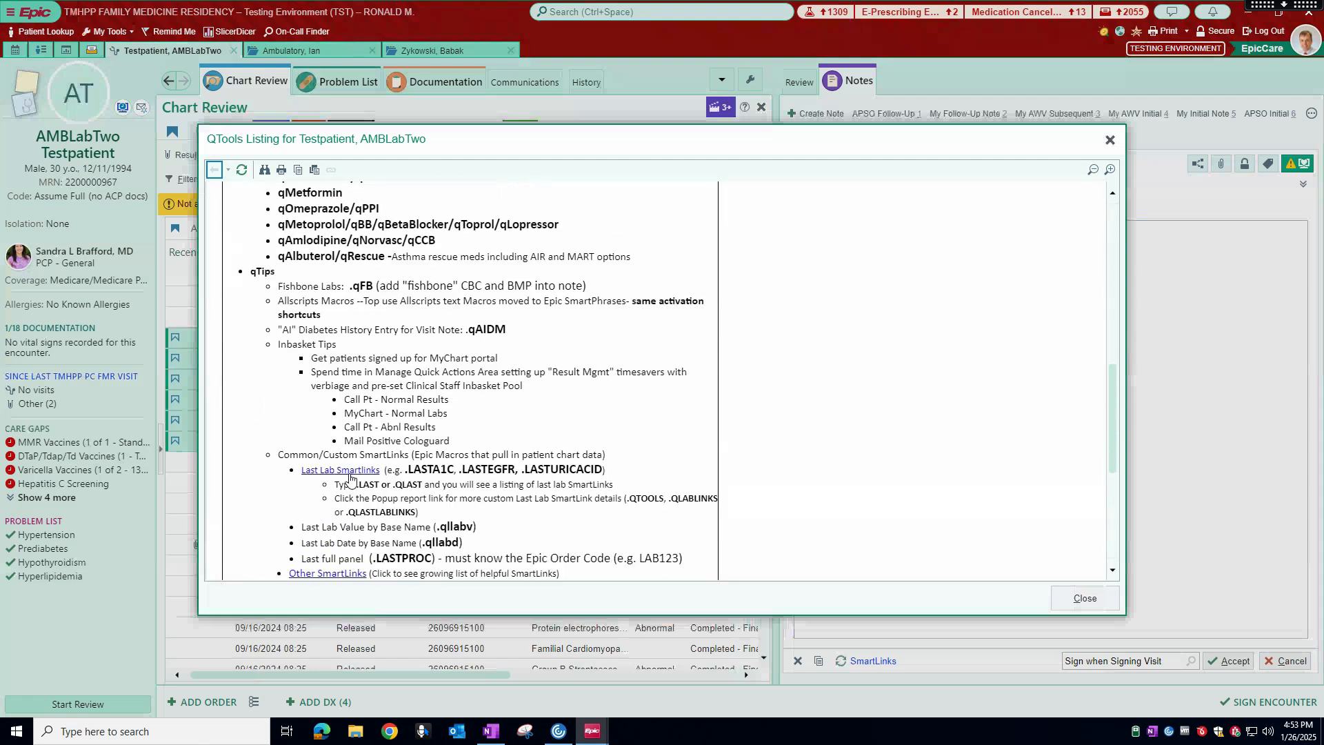
pyautogui.scroll(-3, 362, 476)
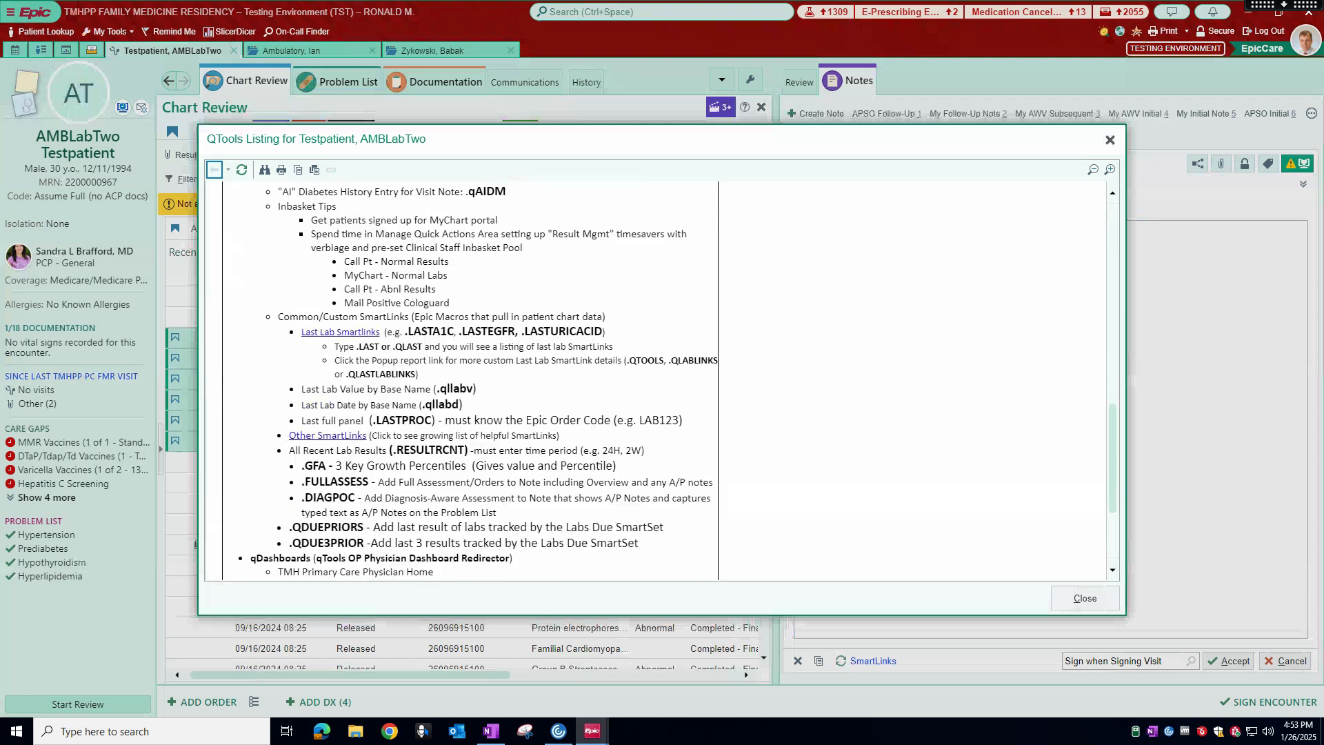
pyautogui.click(358, 333)
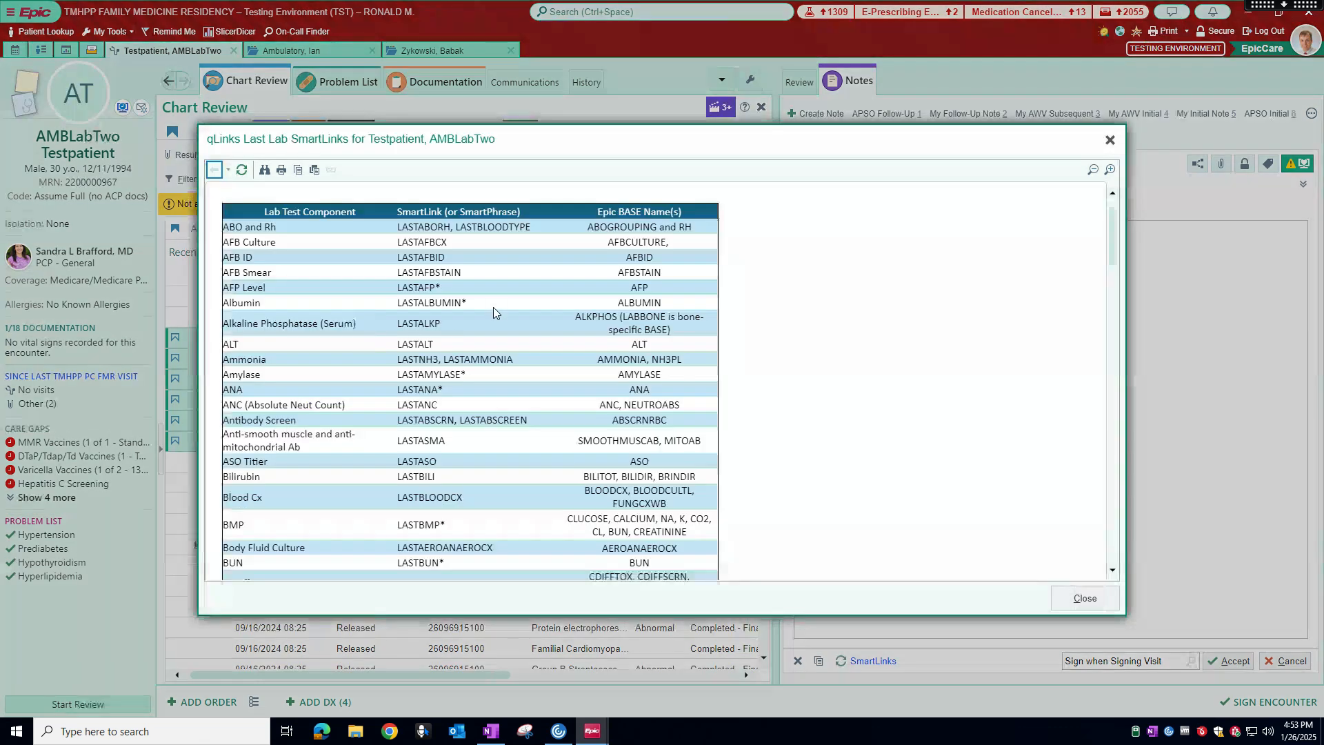
pyautogui.scroll(-4, 500, 314)
pyautogui.scroll(-5, 499, 309)
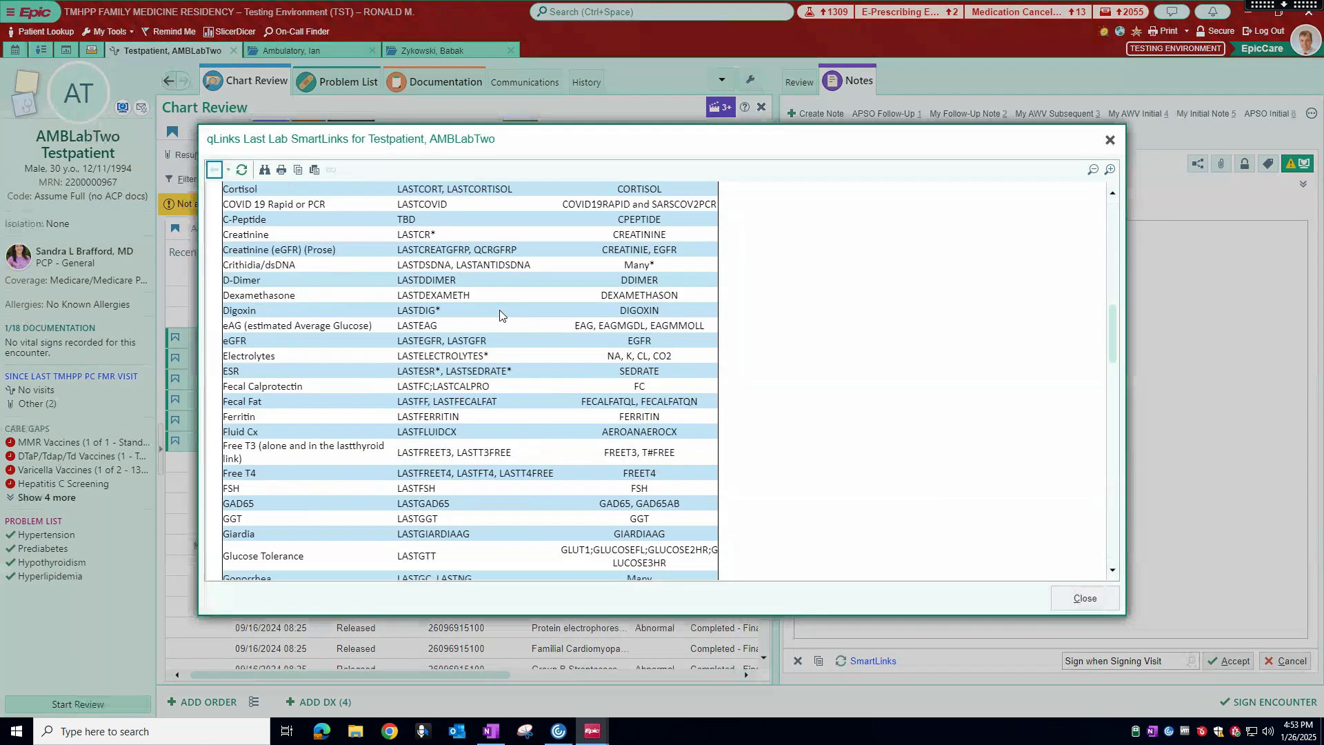
pyautogui.scroll(9, 500, 309)
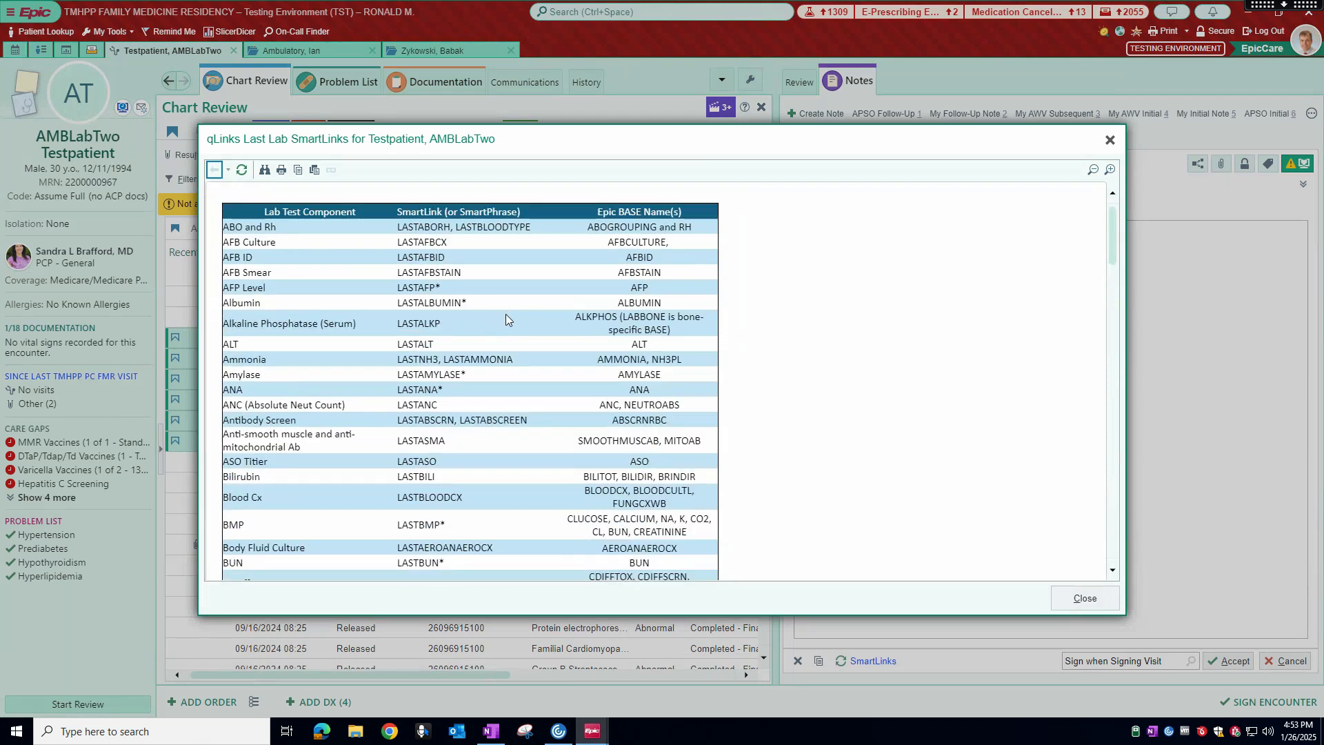
pyautogui.click(1087, 599)
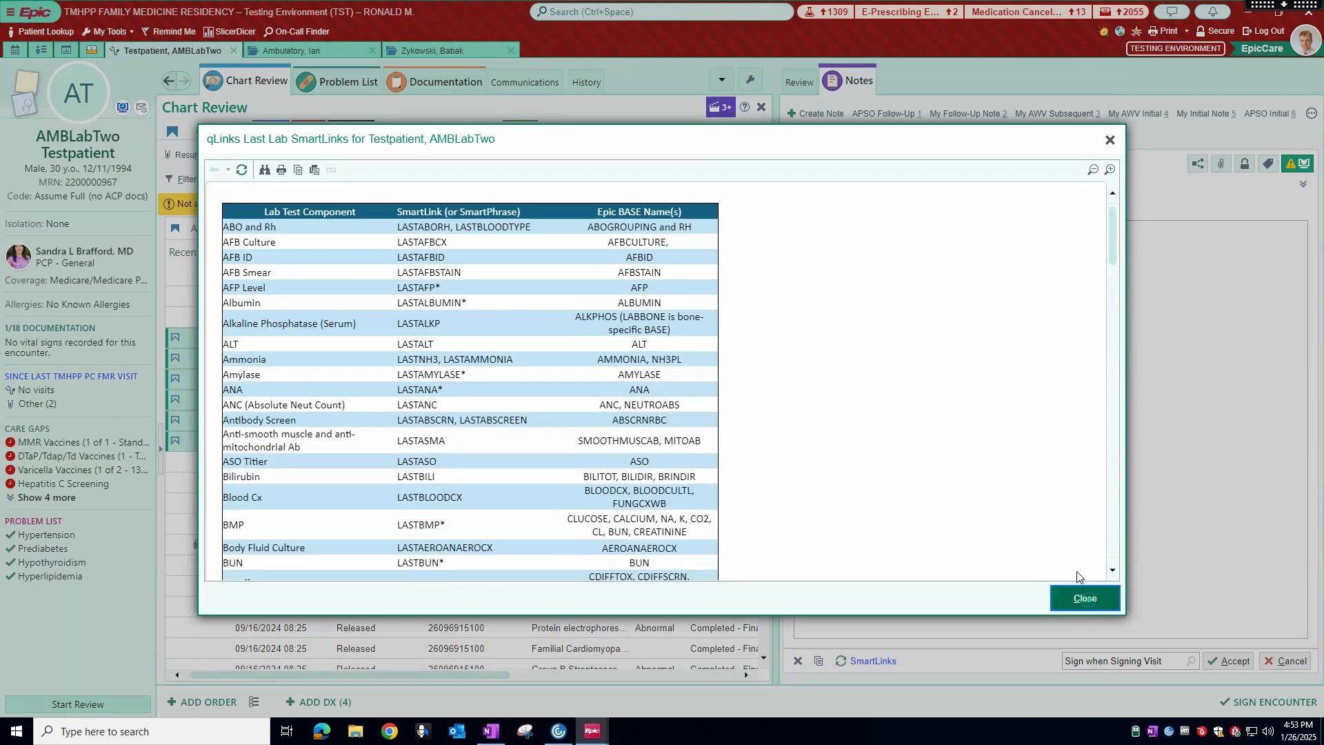
# Review the Other SmartLinks table linked from the qTools listing, including each SmartLink's action, and close both popups
pyautogui.scroll(-2, 331, 310)
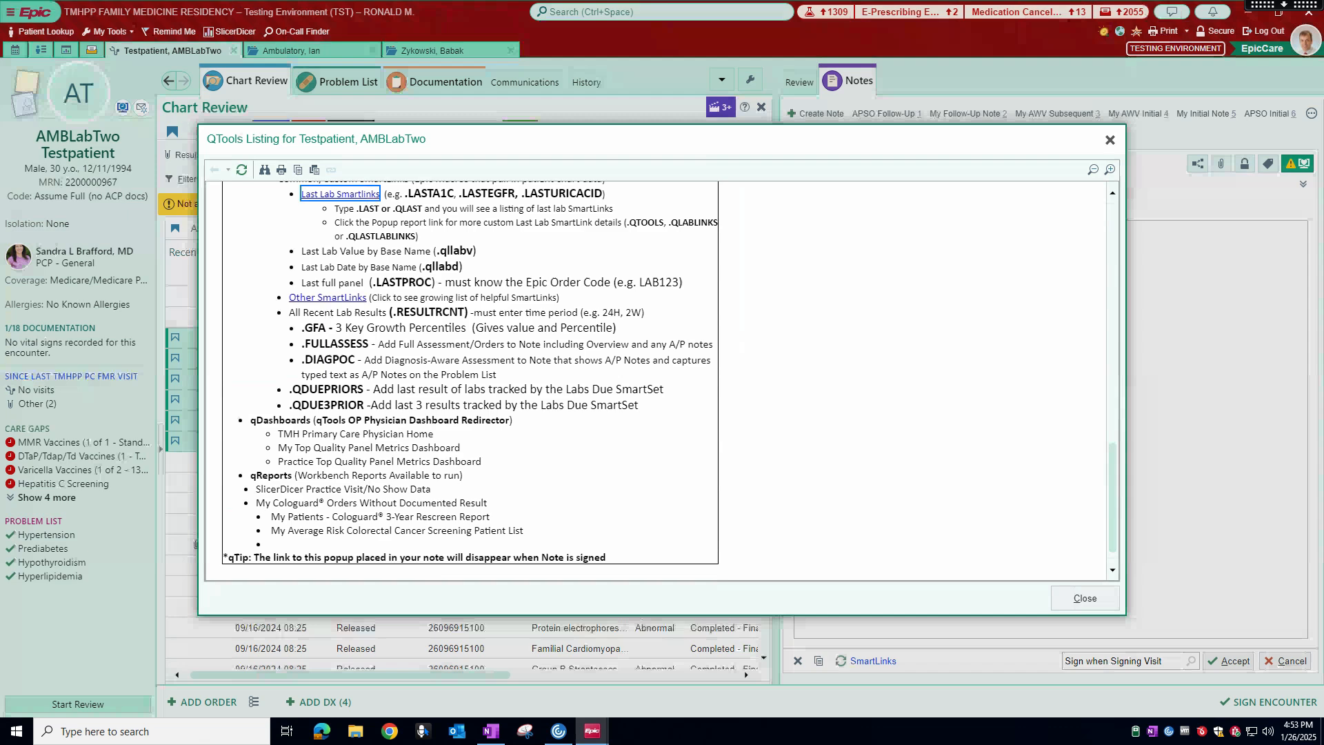
pyautogui.click(340, 297)
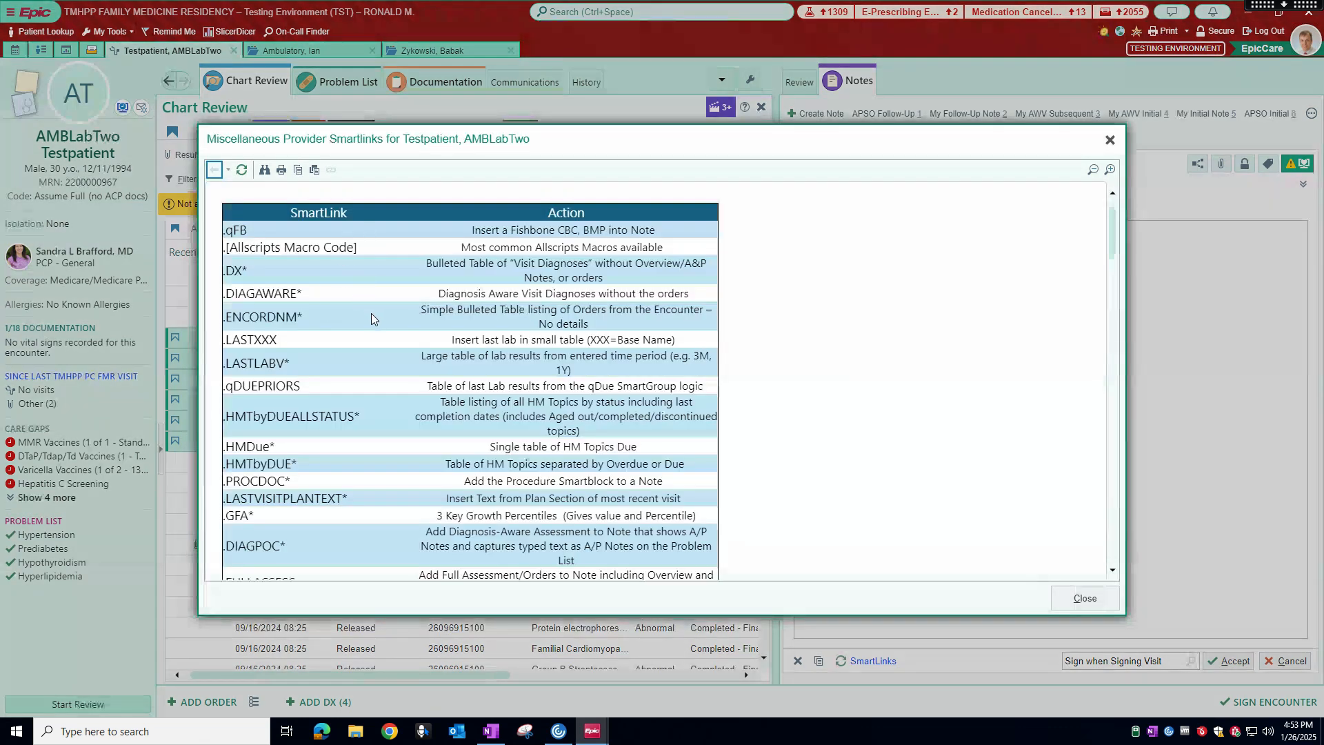
pyautogui.scroll(-15, 373, 319)
pyautogui.scroll(-3, 374, 319)
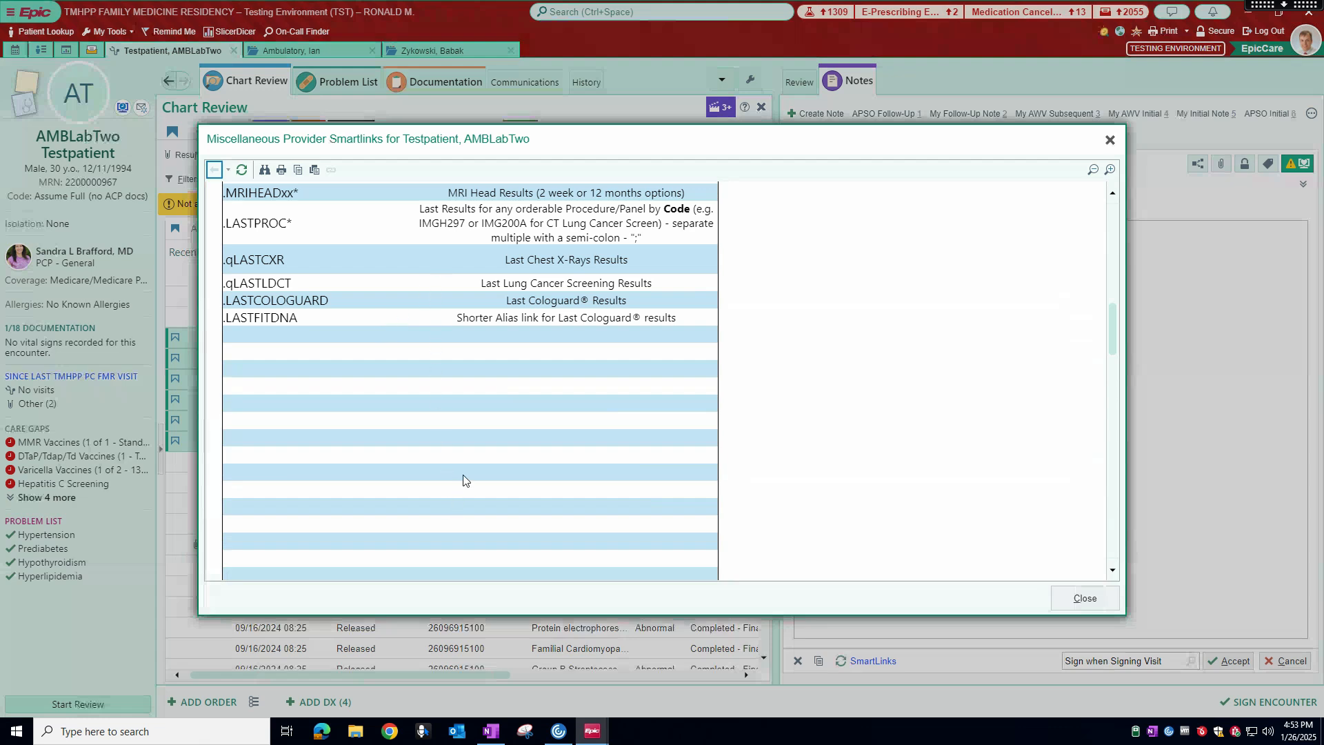
pyautogui.scroll(9, 462, 287)
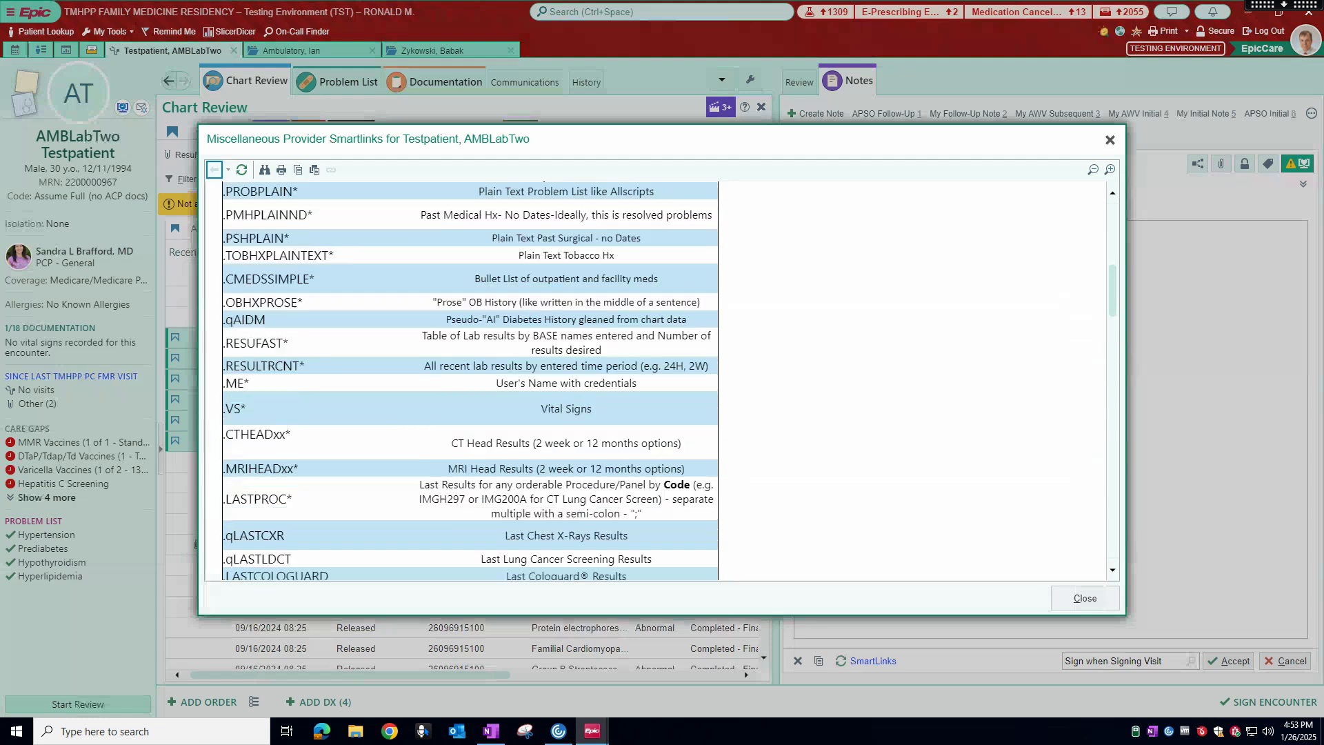
pyautogui.scroll(6, 462, 380)
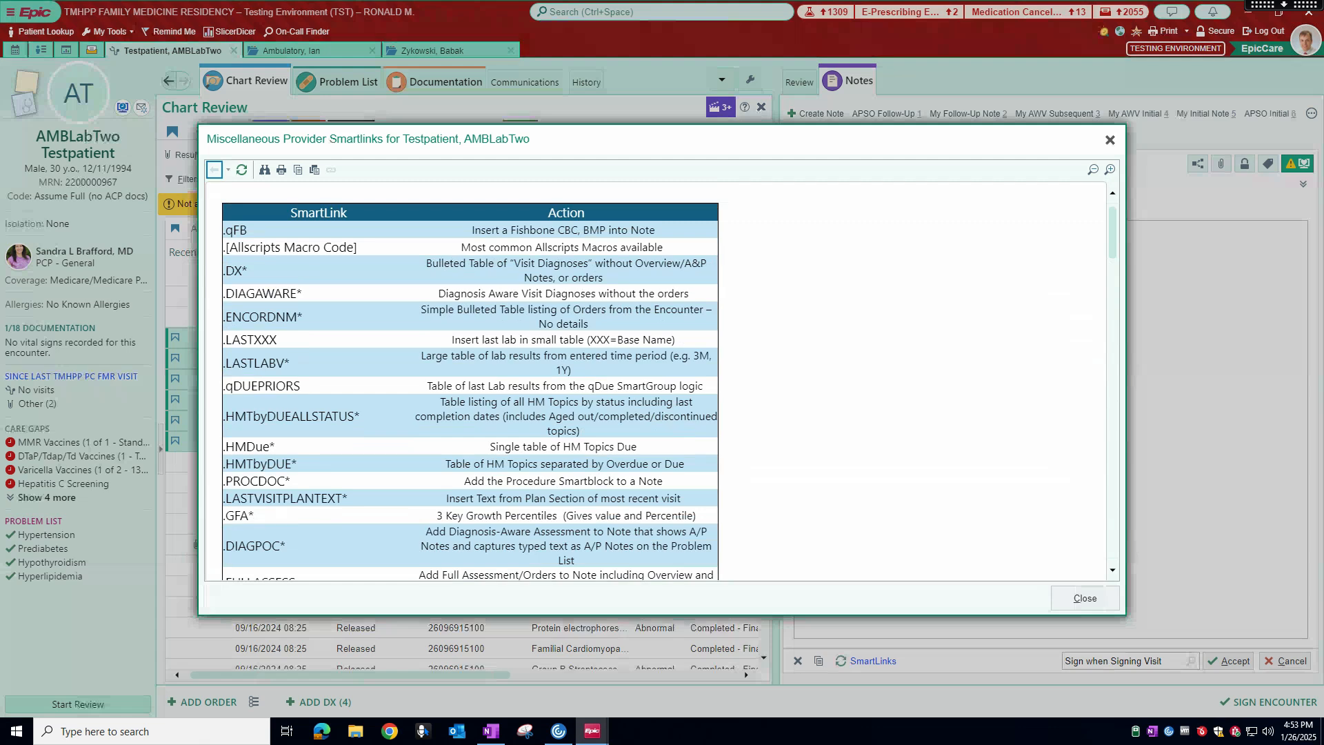
pyautogui.scroll(-2, 538, 328)
pyautogui.scroll(-3, 469, 379)
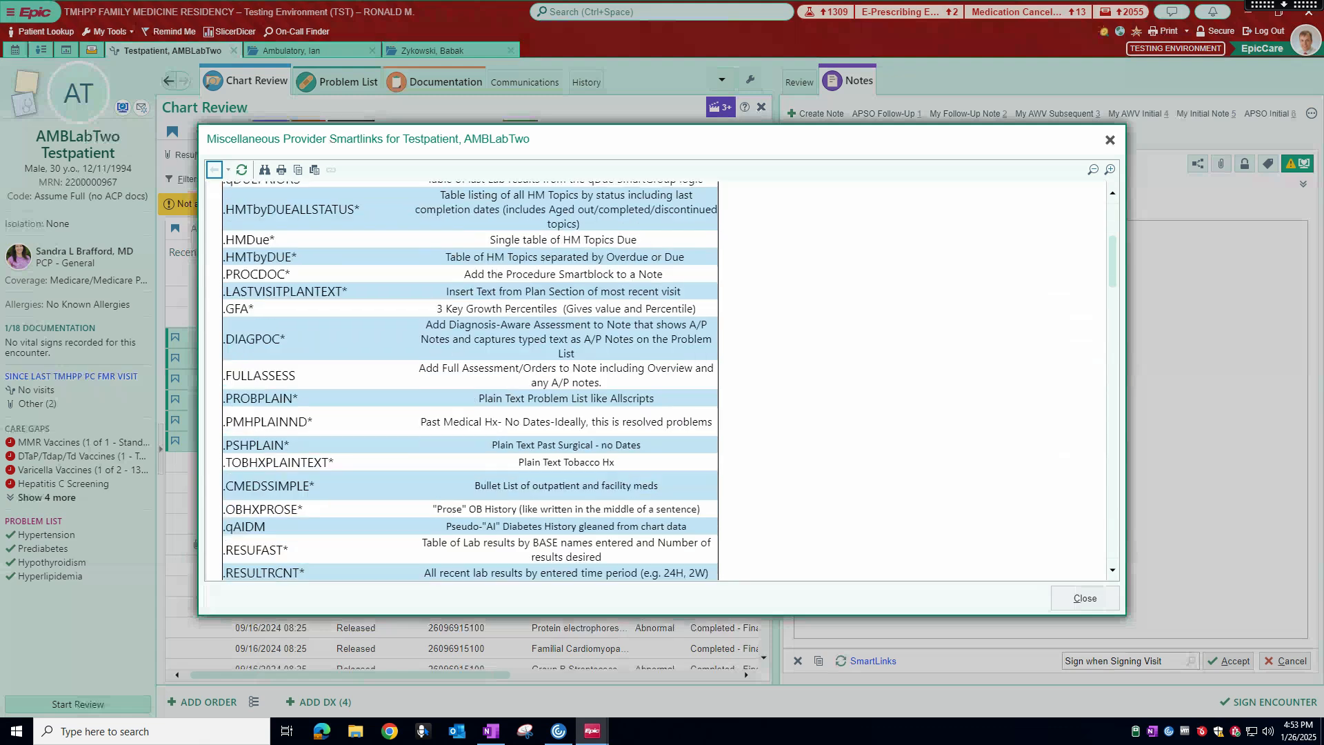
pyautogui.click(1096, 592)
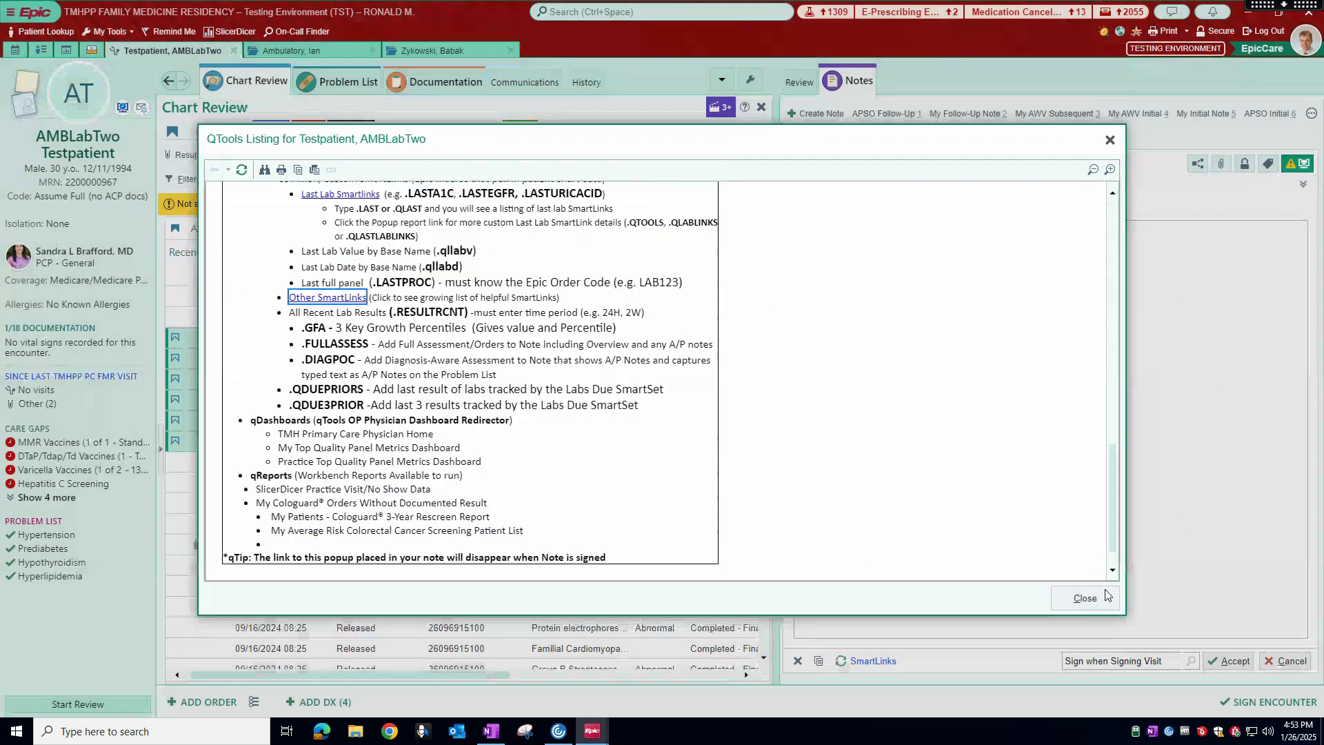
pyautogui.click(1102, 590)
# Insert the LASTRHEUM SmartLink and, beneath it, the LASTPSA3 SmartLink into the note below the qLinks line
pyautogui.click(1158, 236)
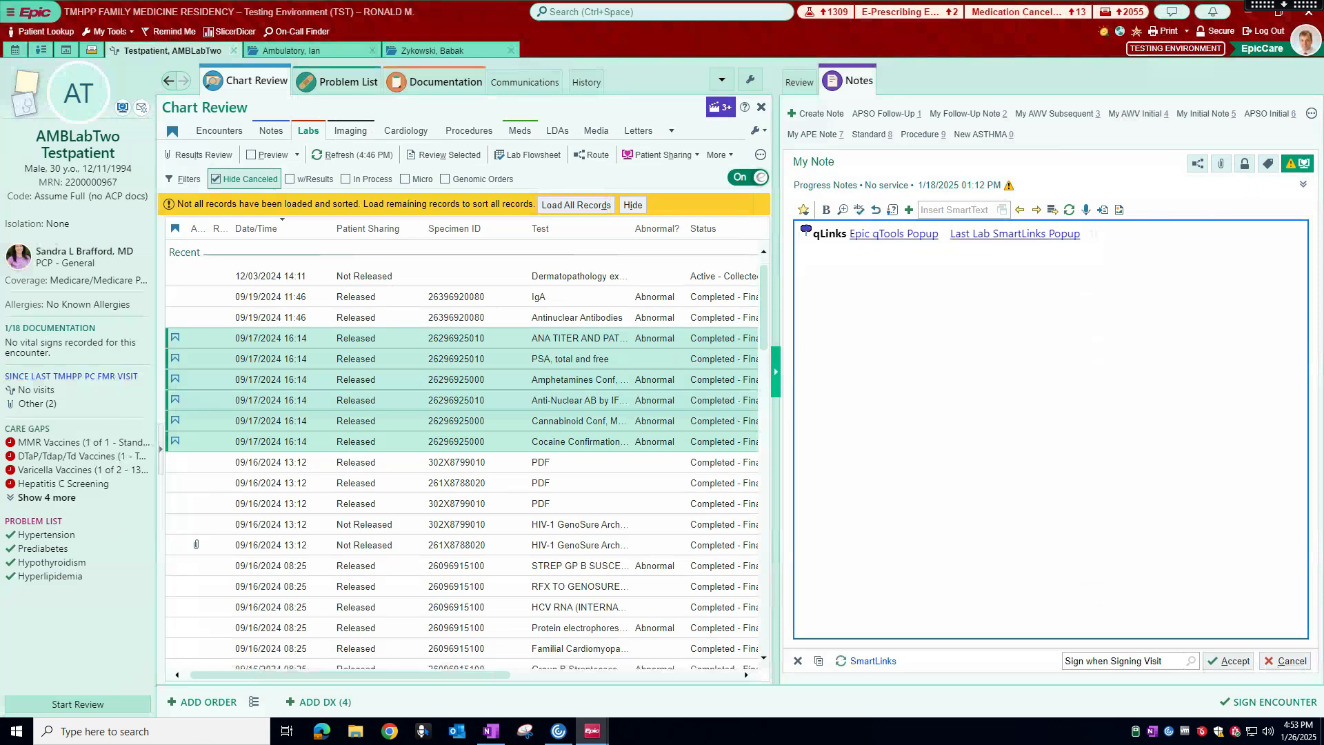
pyautogui.write('.lastrh')
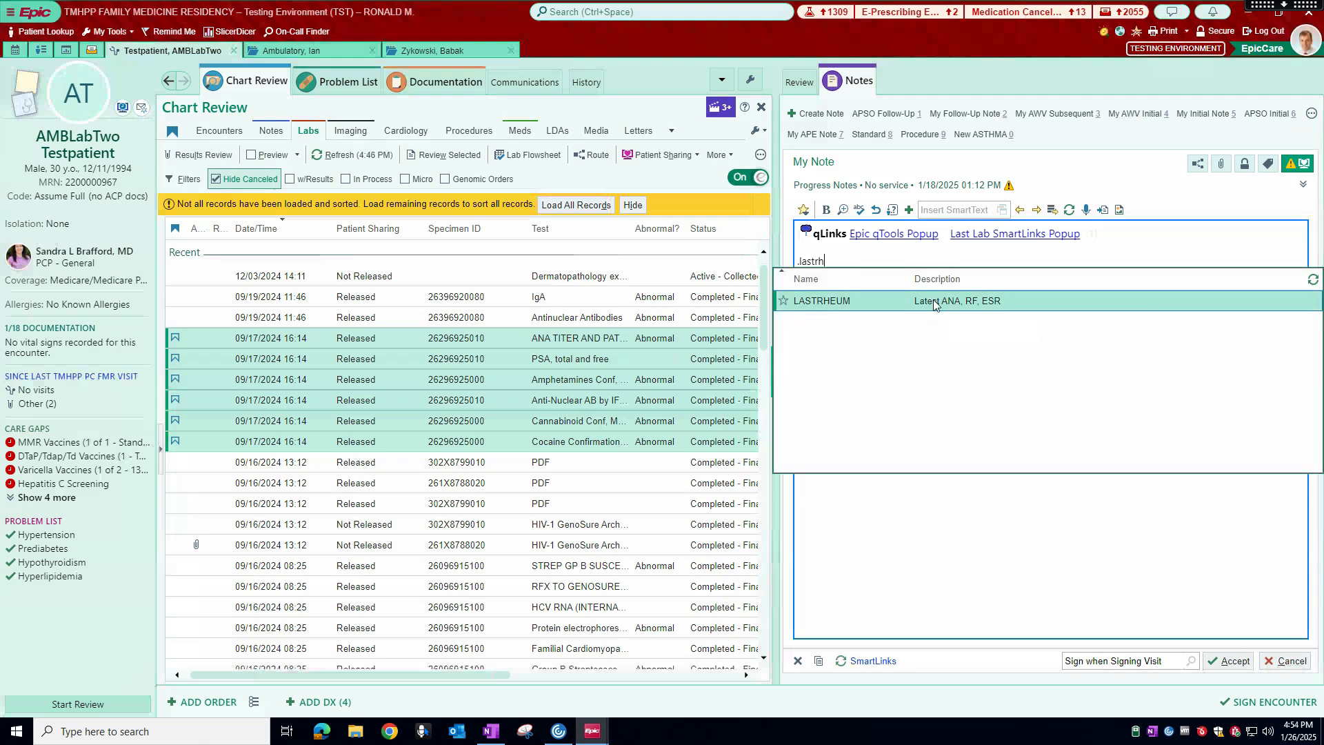
pyautogui.click(1003, 306)
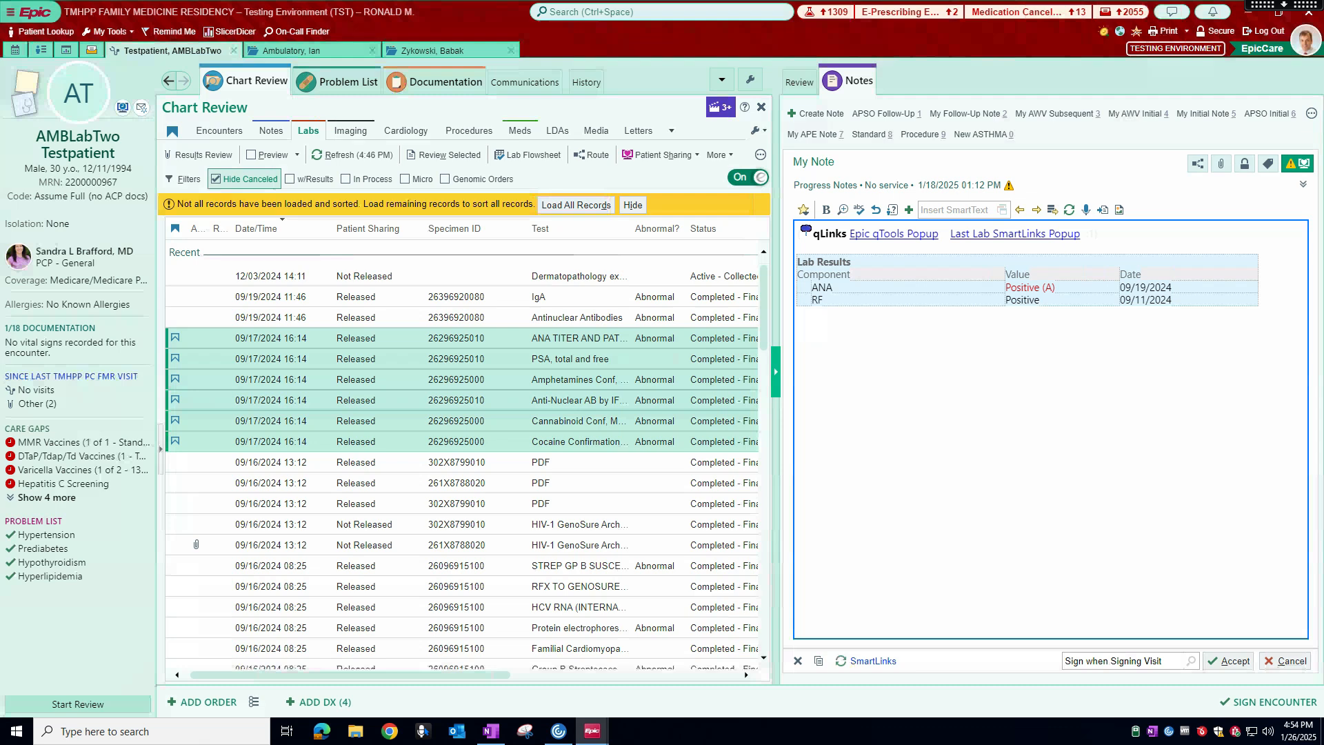
pyautogui.write('.lastpsa')
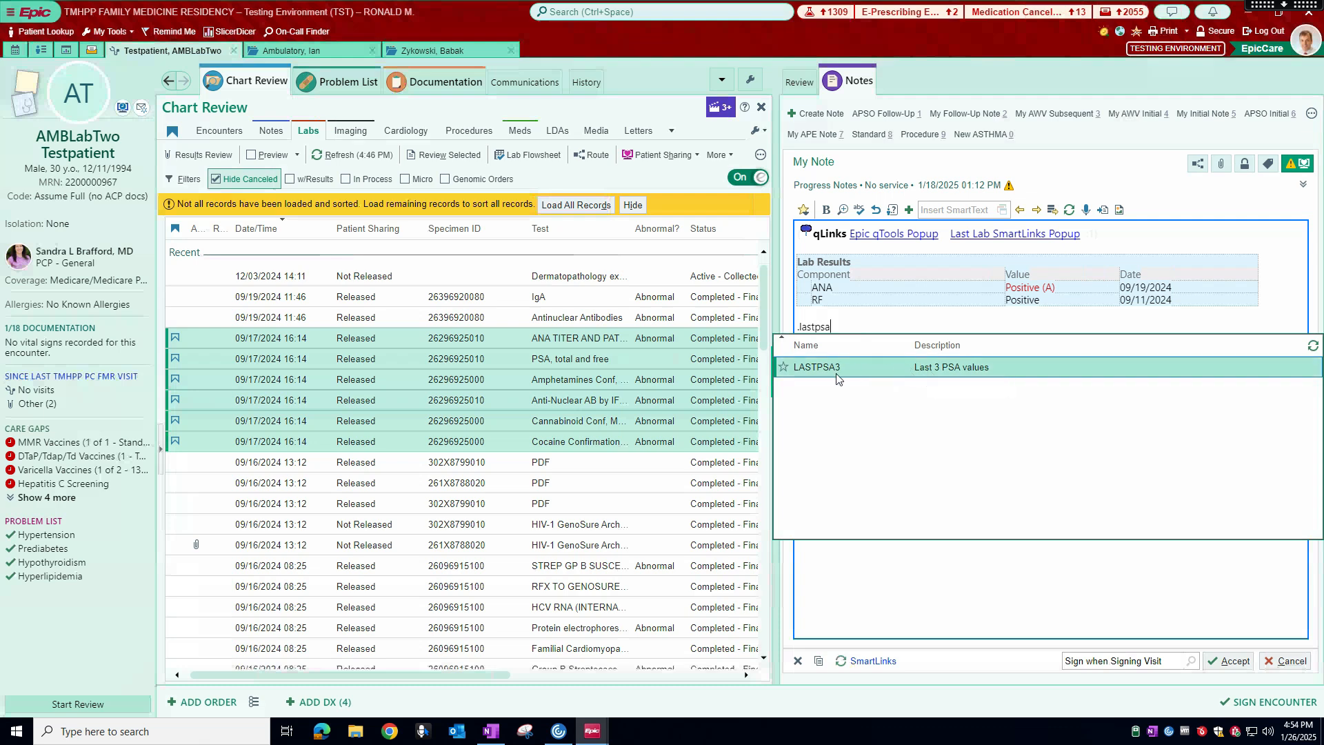
pyautogui.click(951, 370)
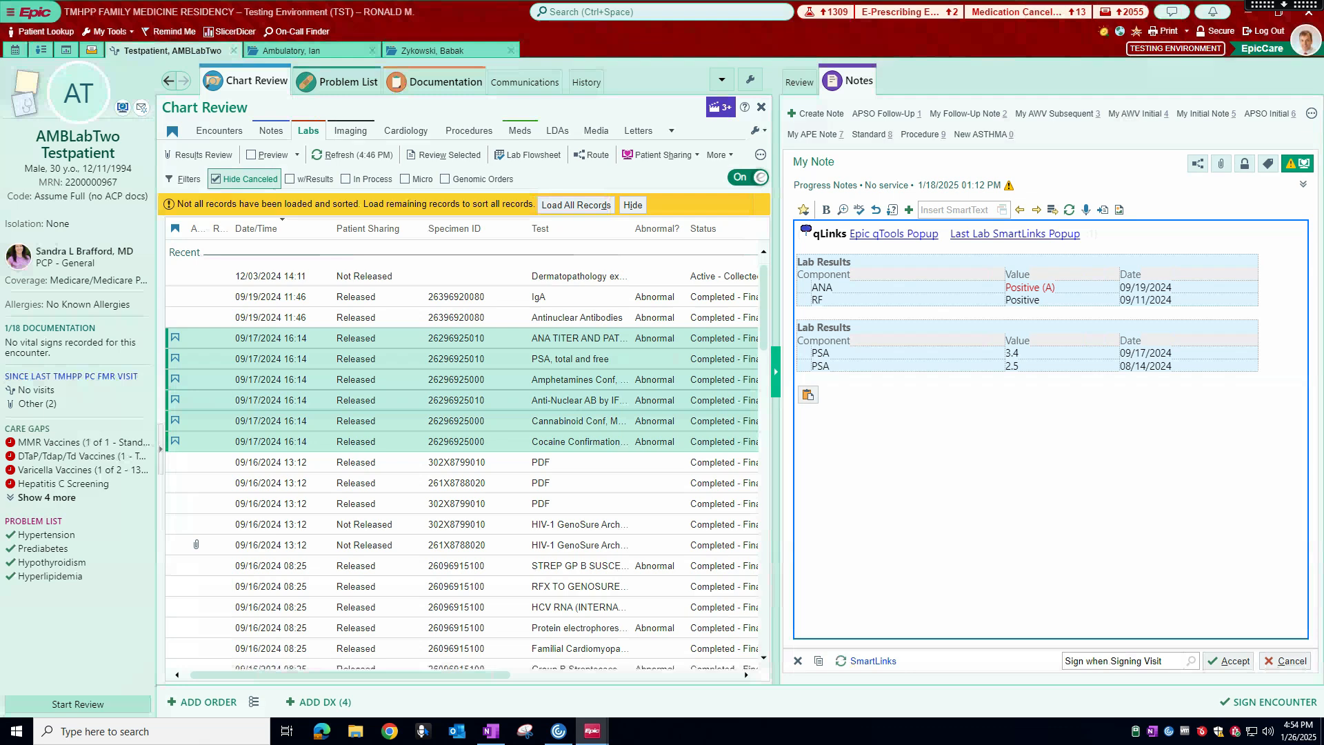
# Edit the parameters of the PSA SmartLink in the note to set its number of results to 1
pyautogui.rightClick(898, 360)
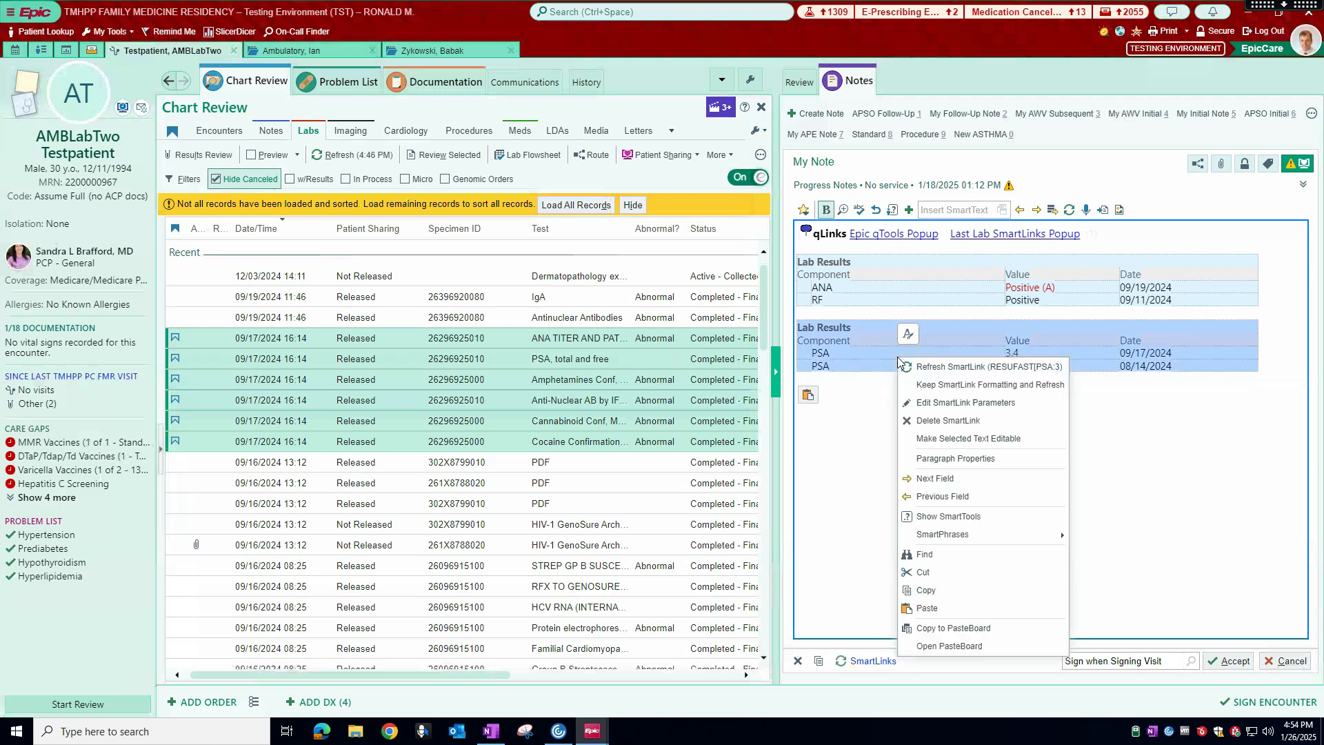
pyautogui.click(947, 402)
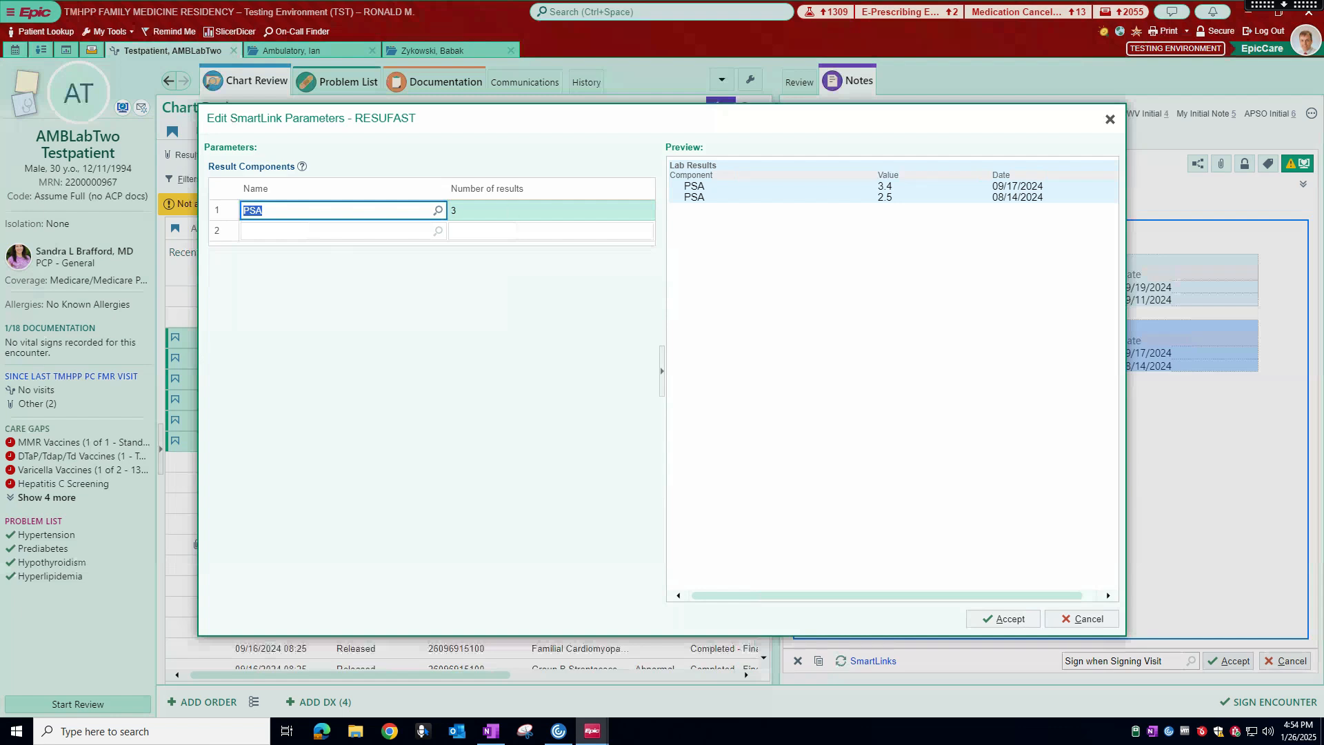
pyautogui.click(511, 211)
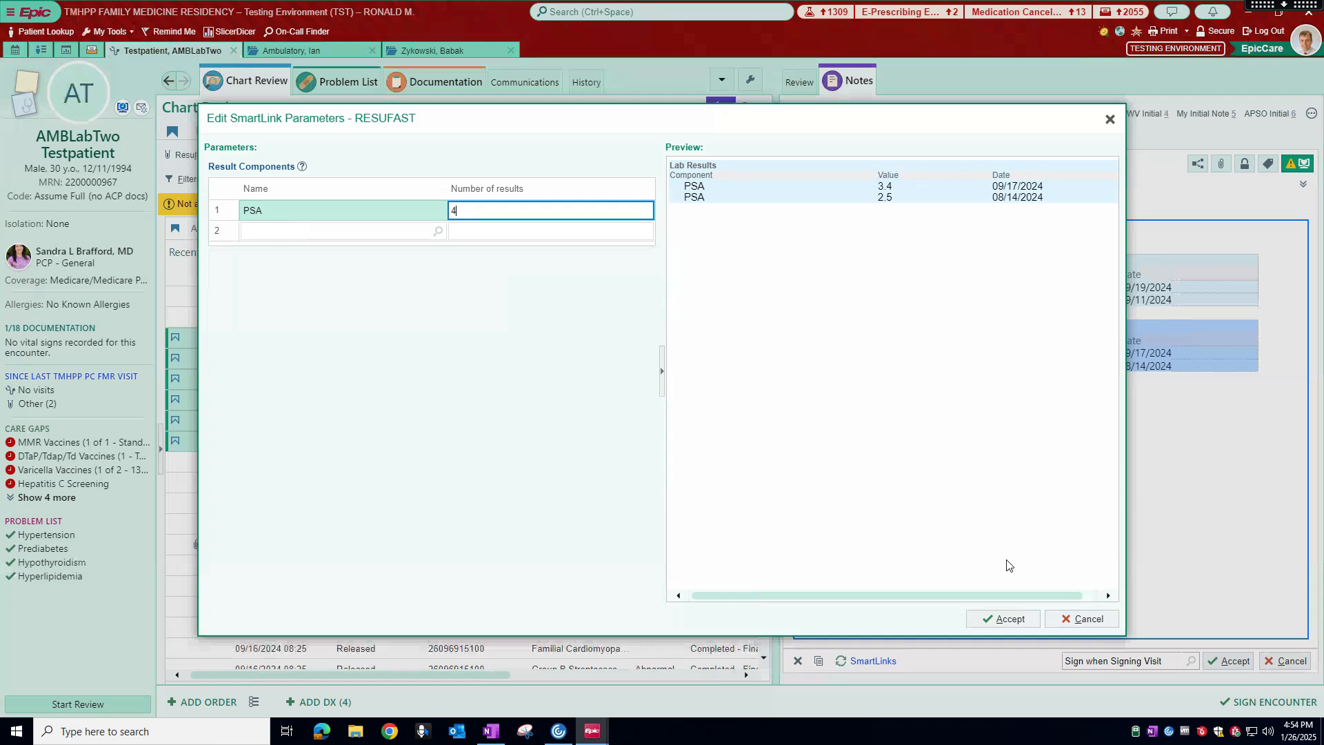
pyautogui.write('1')
pyautogui.click(1006, 618)
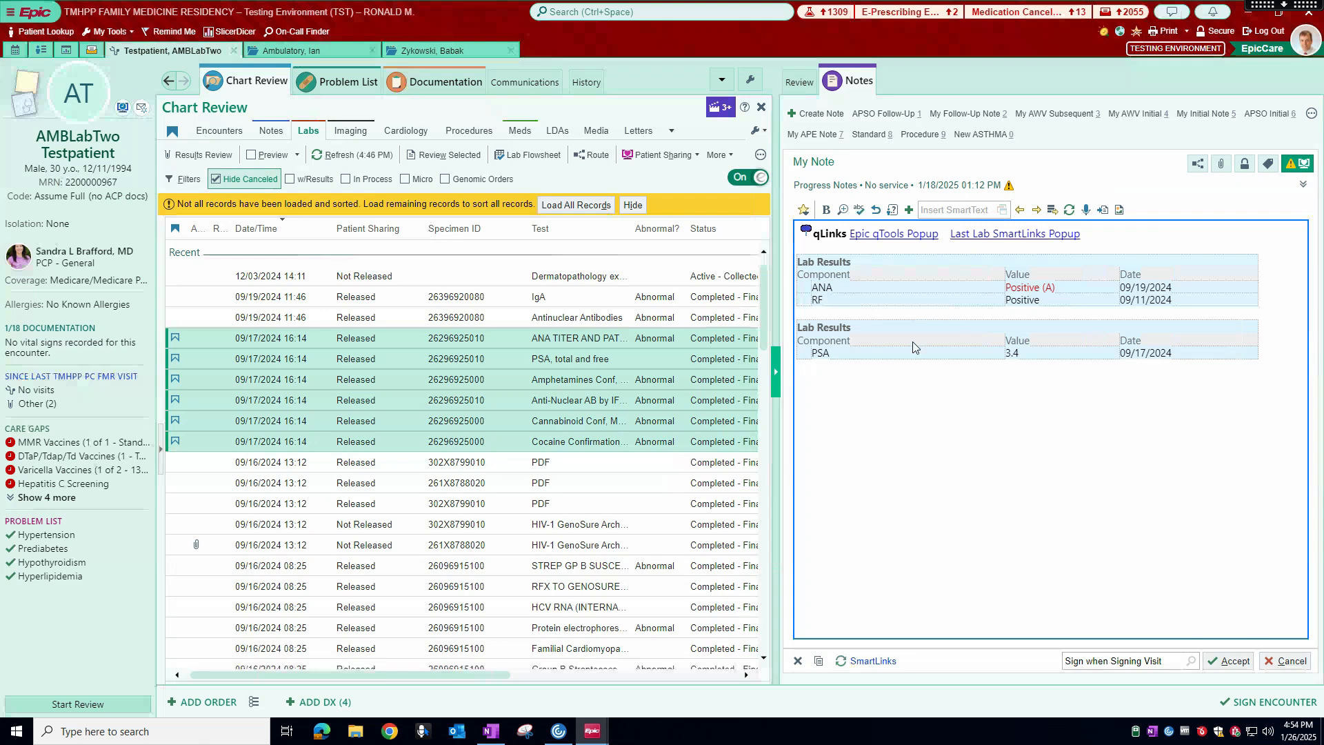
# Edit the parameters of the rheumatology SmartLink in the note, setting the number of results to 2 for ANA, RF and SEDRATE
pyautogui.rightClick(970, 301)
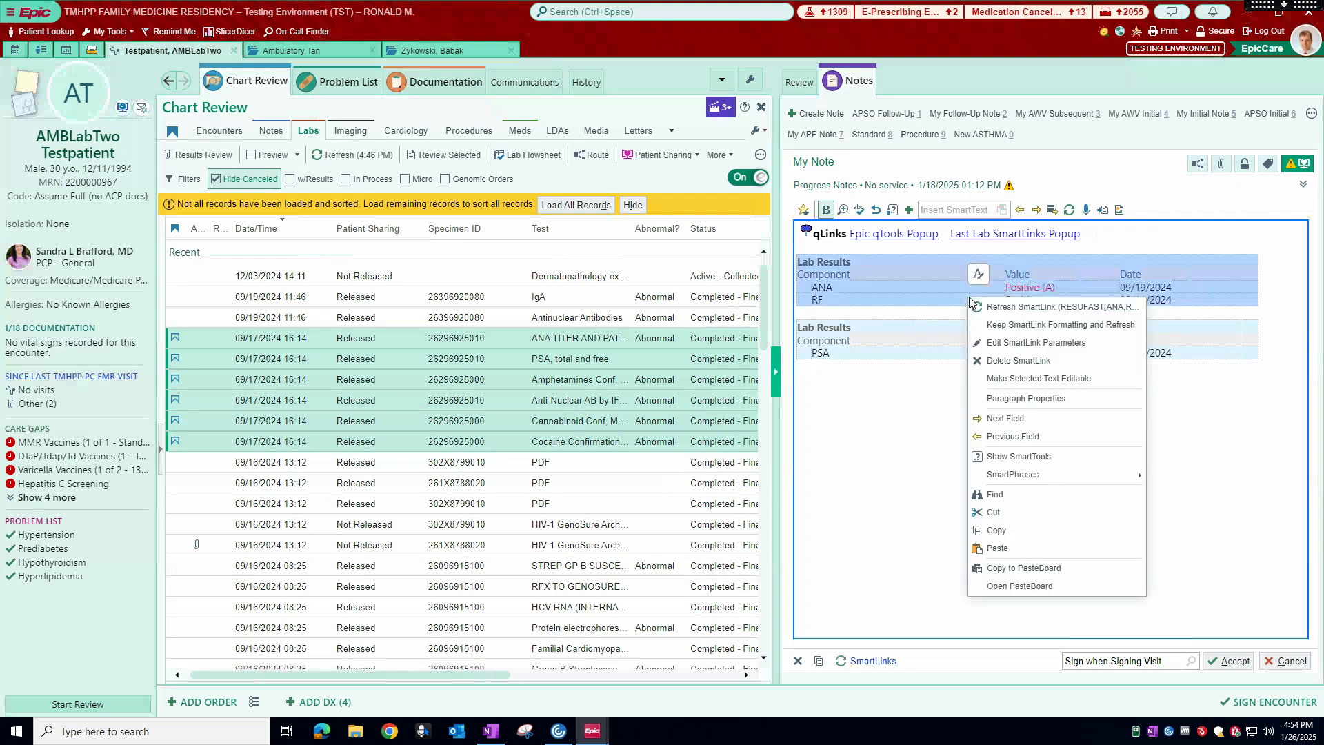
pyautogui.click(1032, 343)
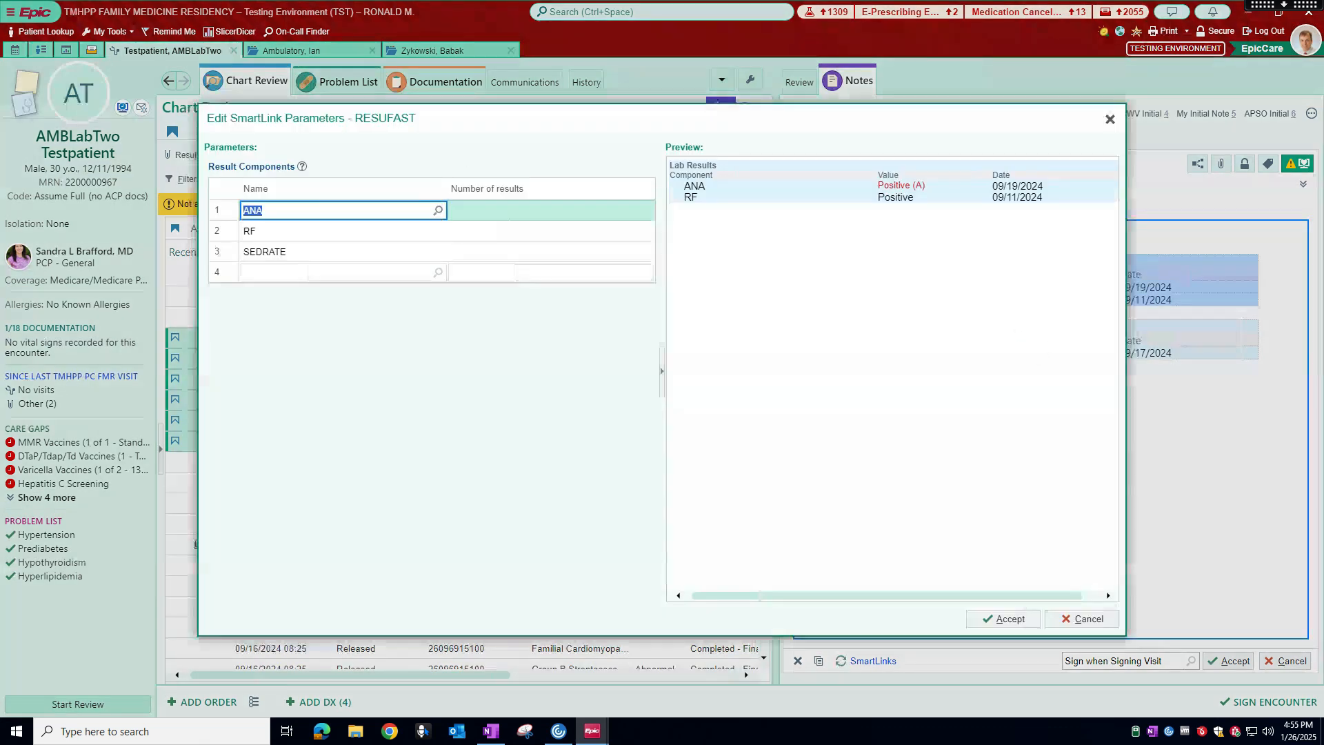
pyautogui.click(473, 210)
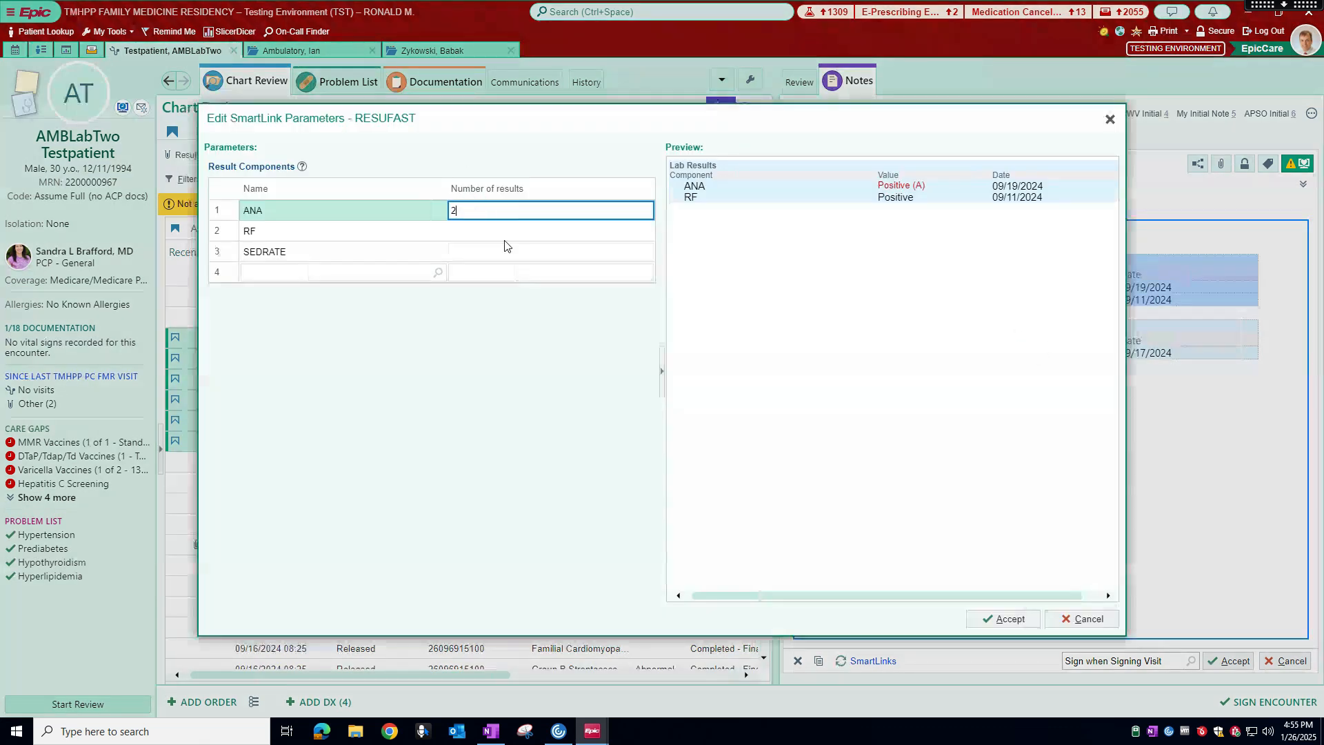
pyautogui.click(483, 230)
pyautogui.write('2')
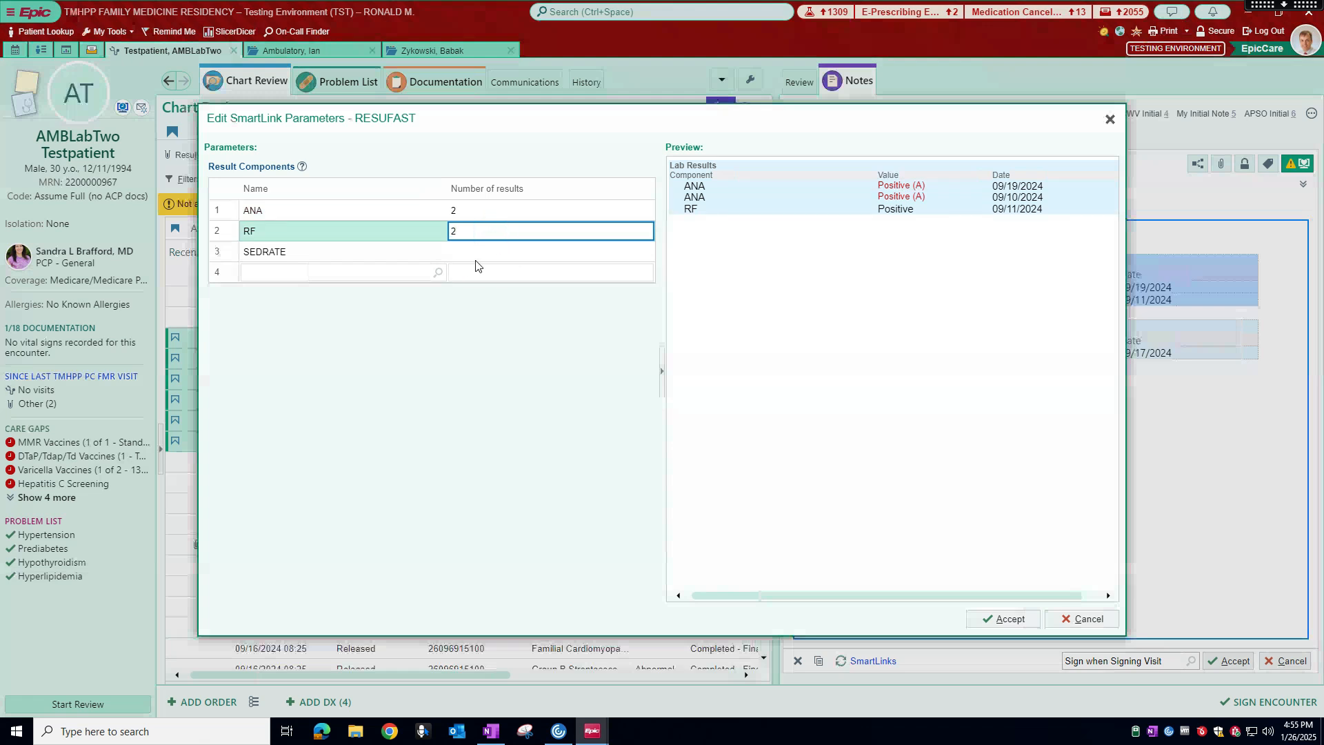
pyautogui.click(475, 252)
pyautogui.write('2')
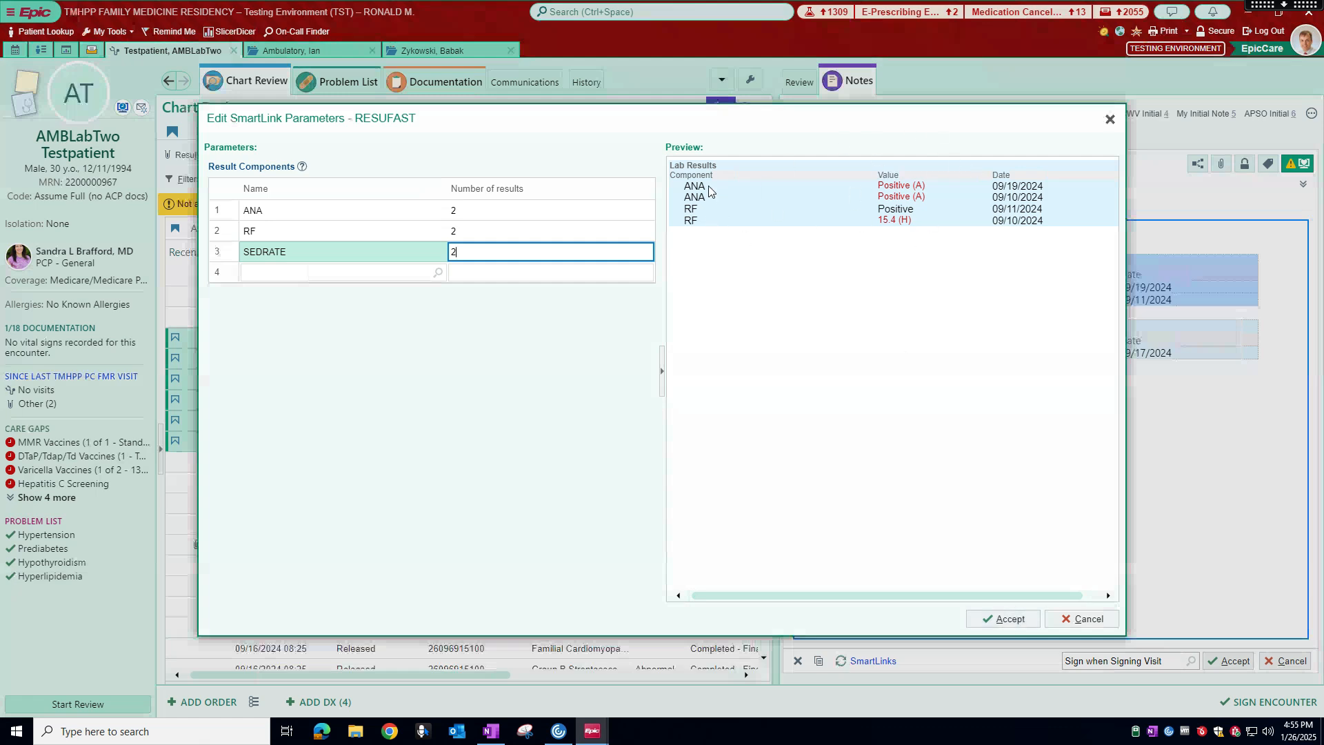
pyautogui.click(1012, 619)
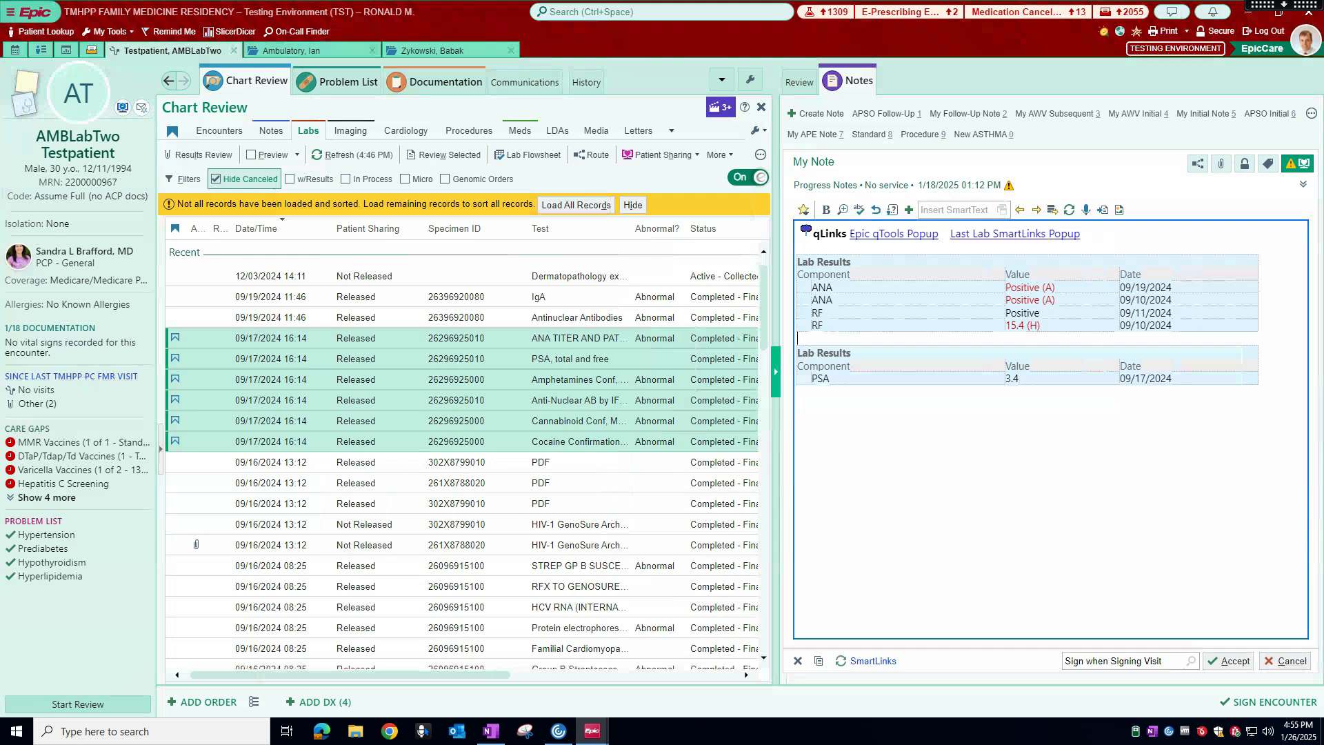
pyautogui.click(960, 334)
pyautogui.rightClick(1012, 369)
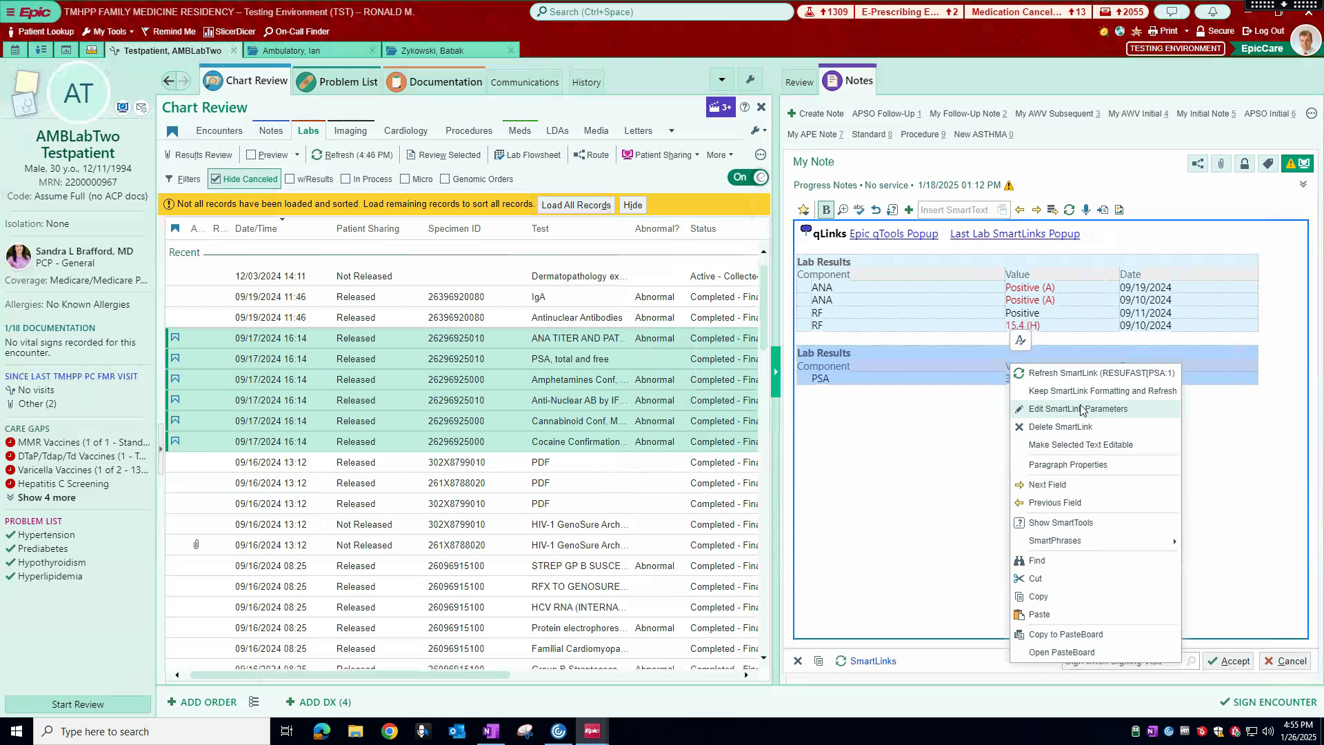
pyautogui.click(1273, 380)
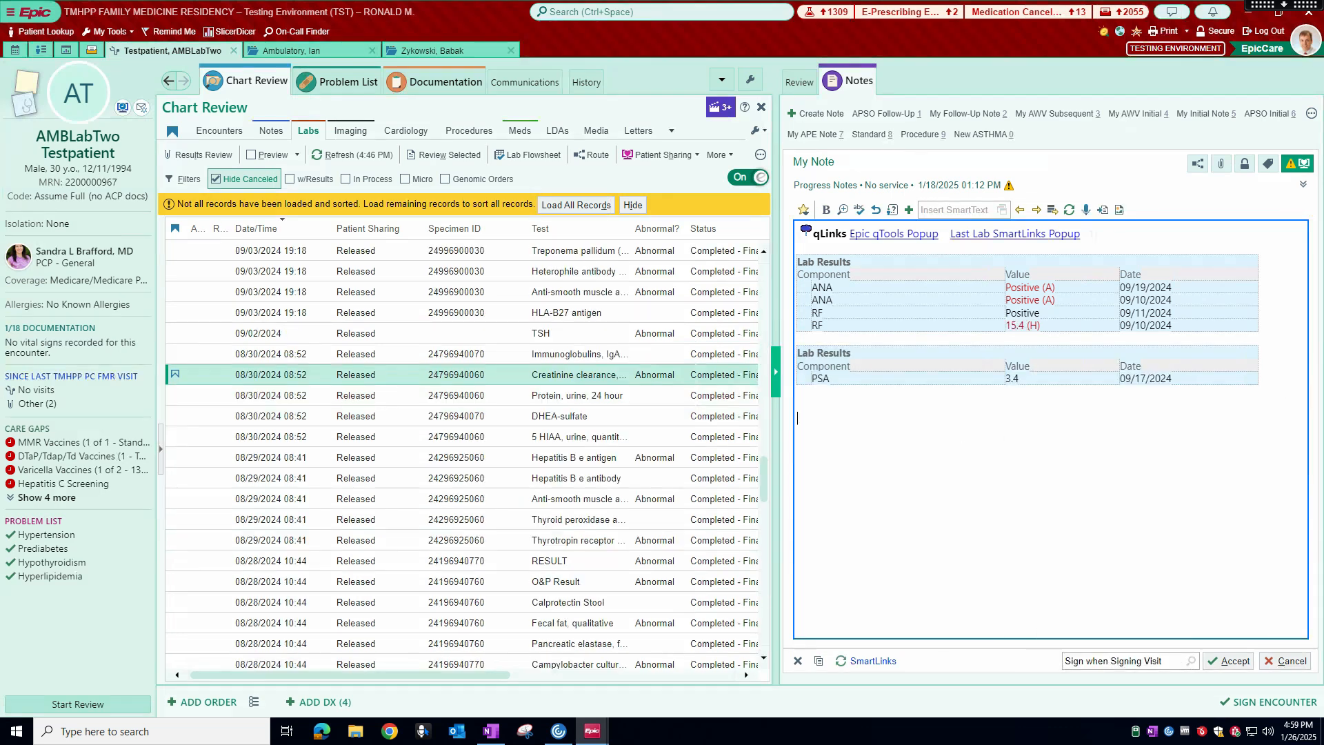
# Insert the LASTHCVAB SmartLink below the PSA results and the QLASTCD4 SmartLink below the bilirubin results in the note
pyautogui.write('.lasthcv')
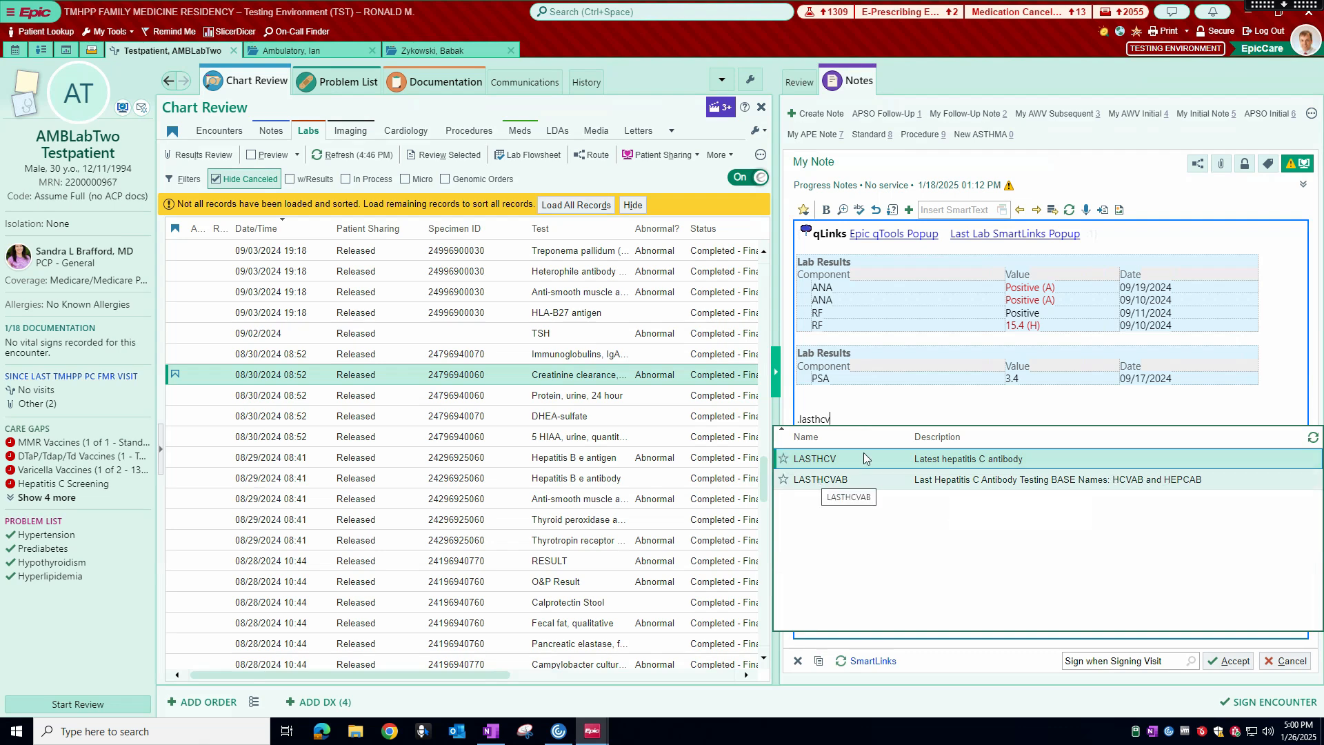
pyautogui.doubleClick(955, 478)
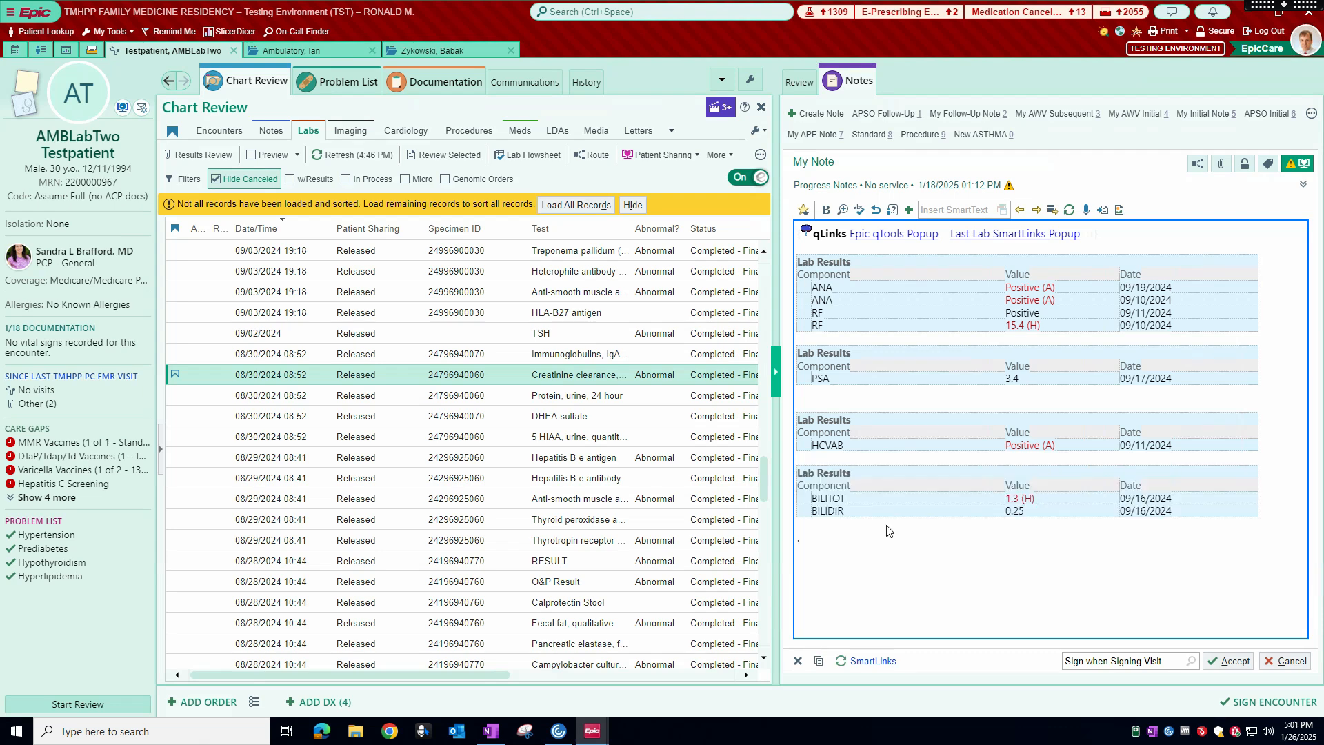
pyautogui.write('.glast')
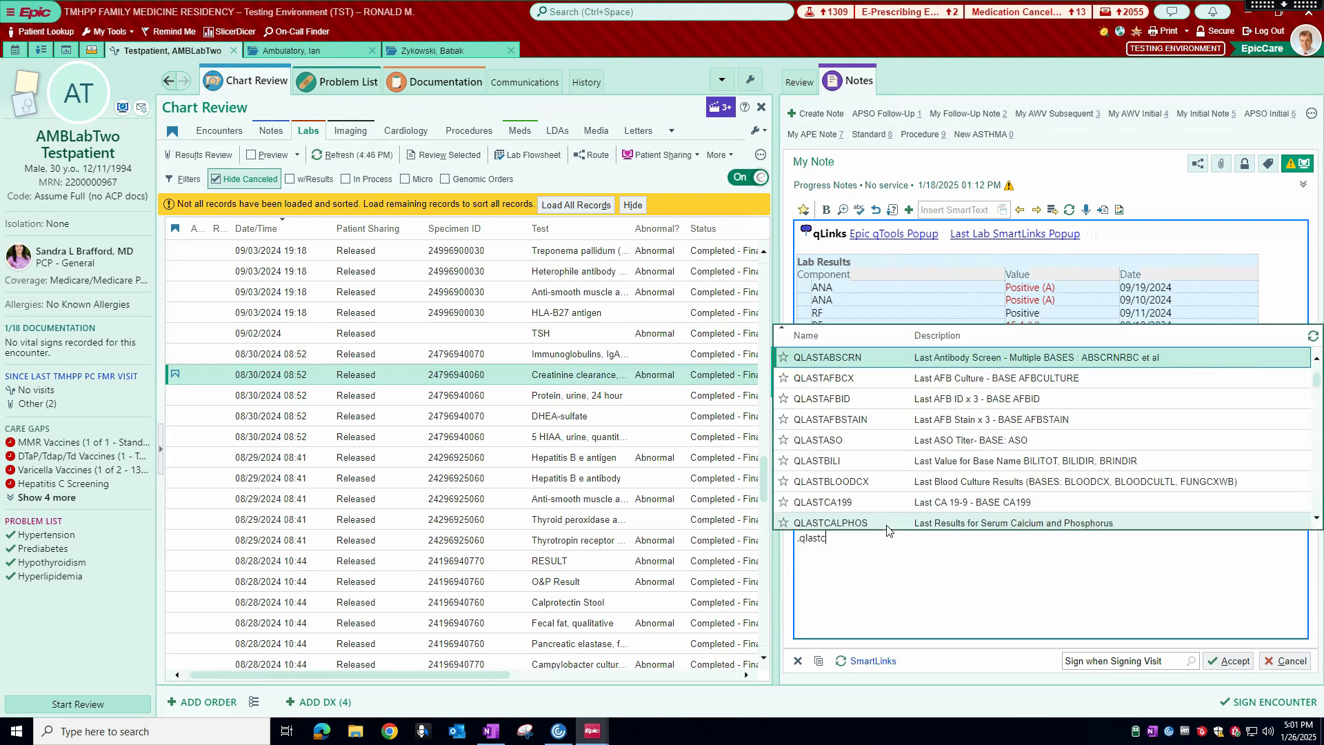
pyautogui.write('cd')
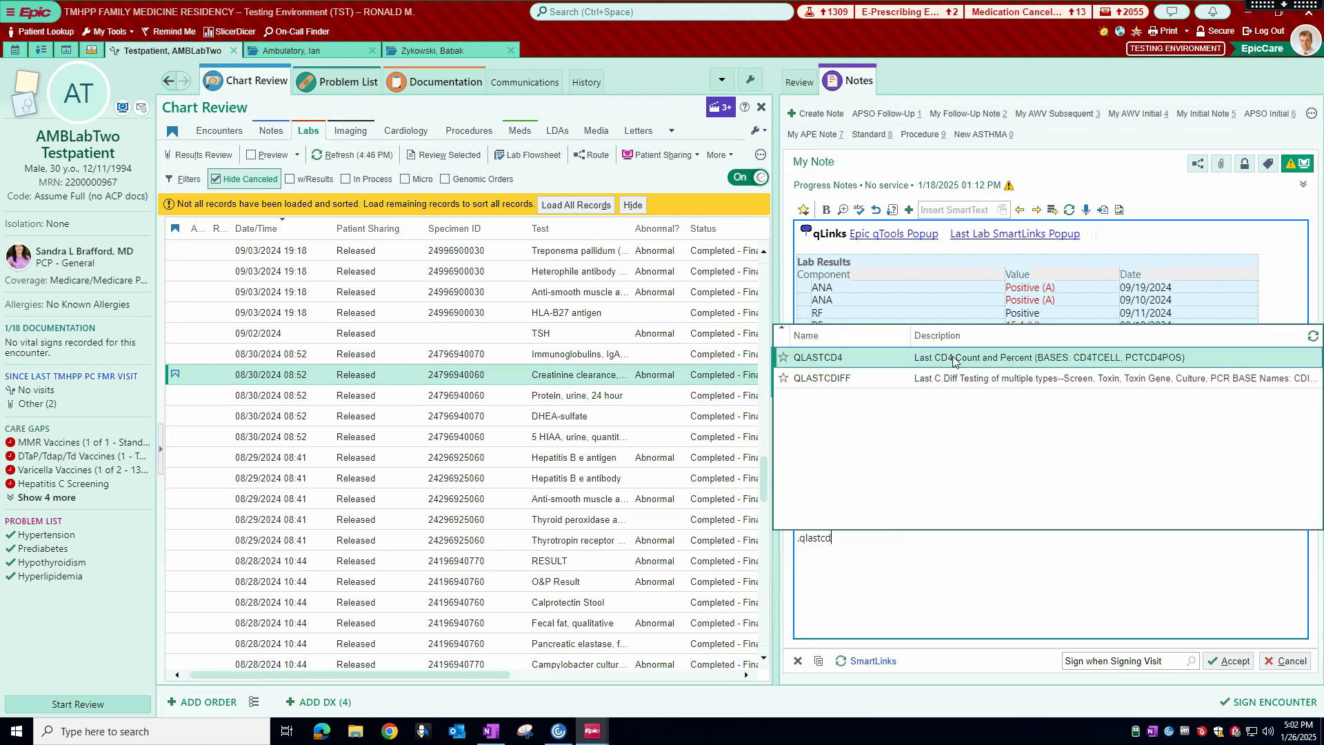
pyautogui.press('Return')
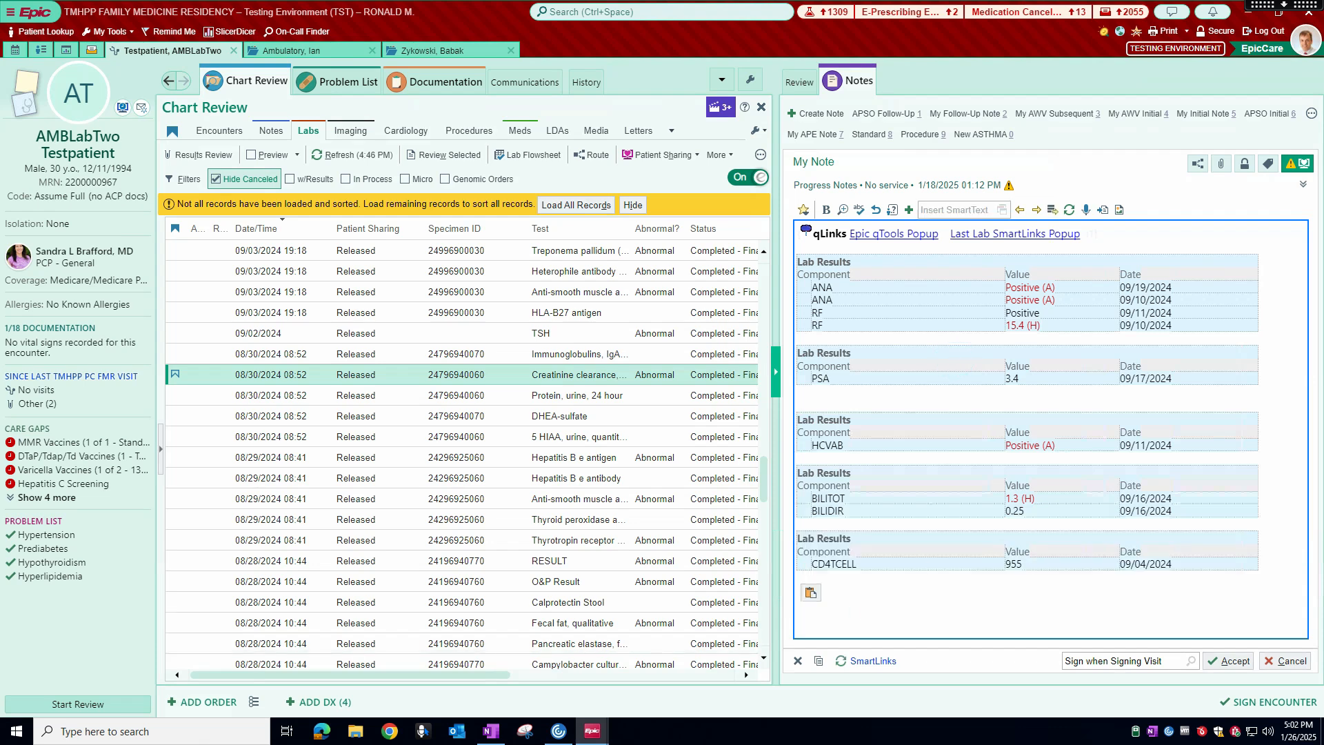
# Look up the SmartLinks suggested for .lastc and .qlast on a line below the CD4 results, and clear the search text
pyautogui.press('Return')
pyautogui.write('.lastc')
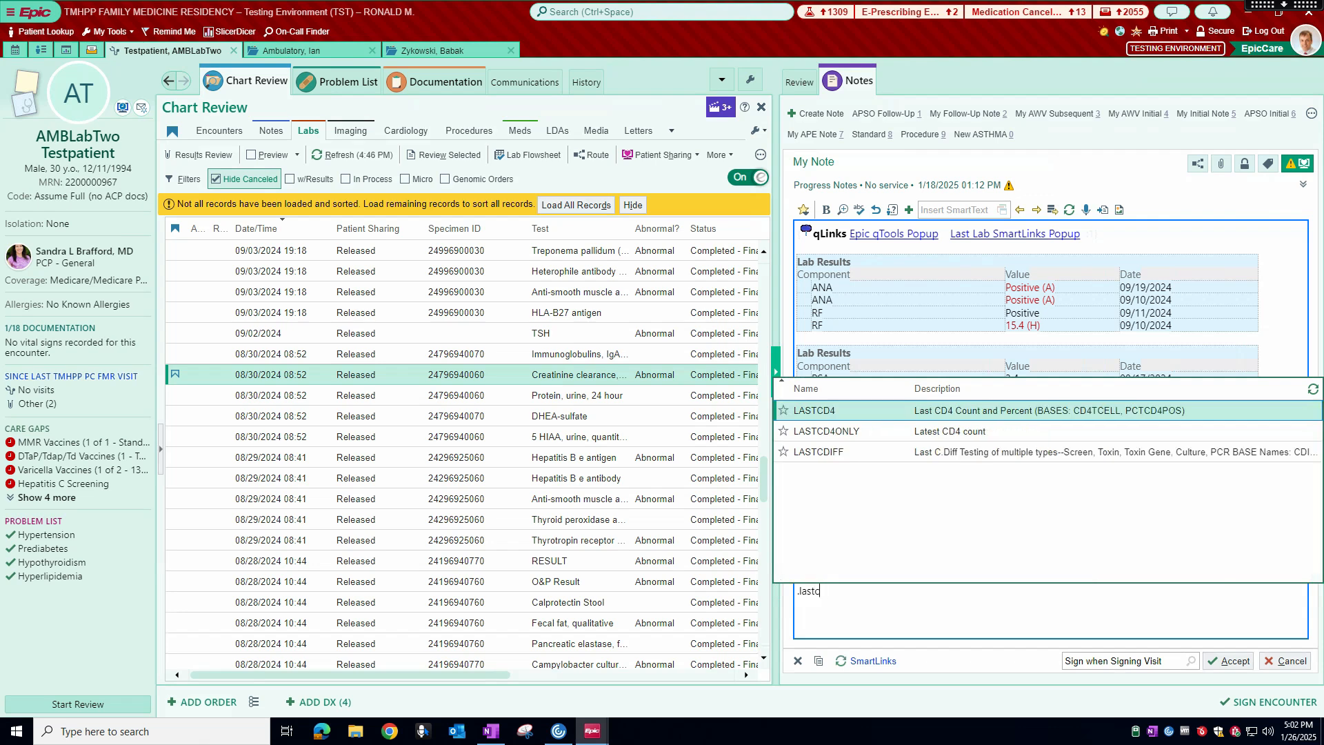
pyautogui.press('BackSpace')
pyautogui.press('BackSpace')
pyautogui.press('BackSpace')
pyautogui.press('BackSpace')
pyautogui.press('BackSpace')
pyautogui.write('qlas')
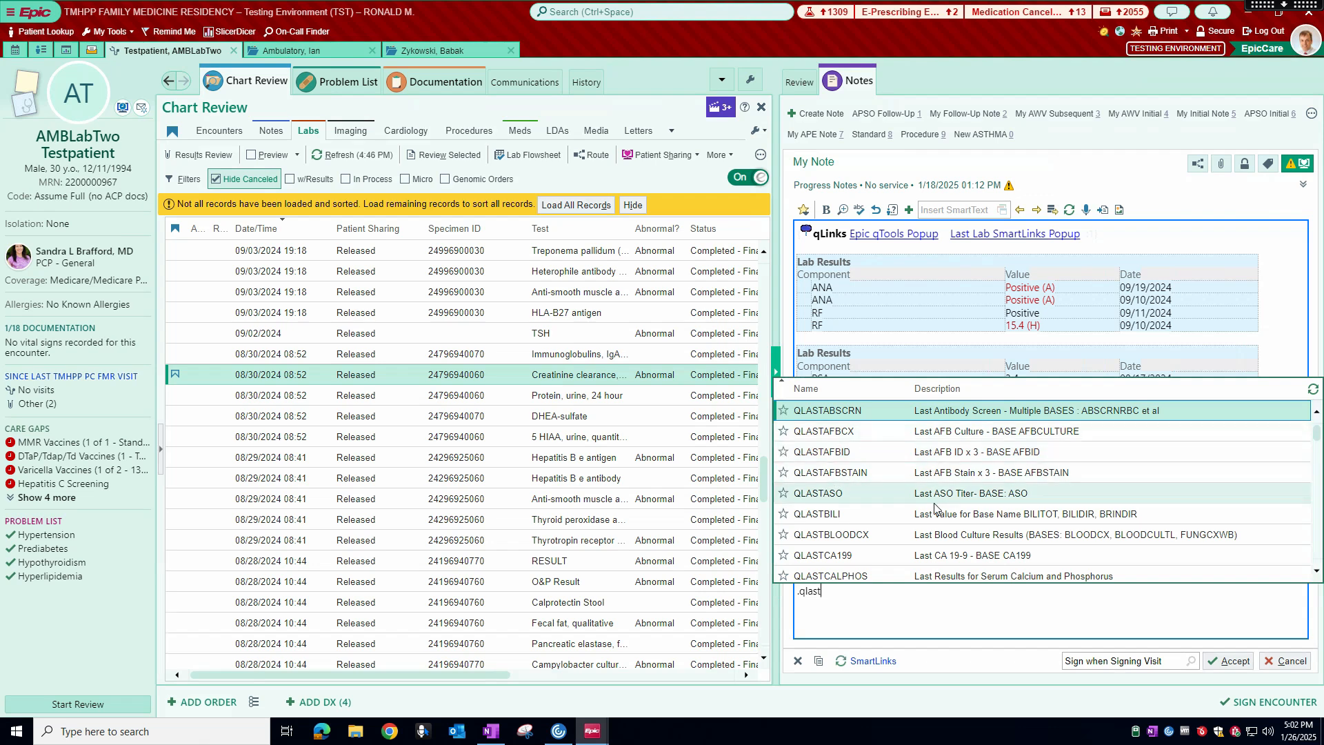
pyautogui.press('BackSpace')
pyautogui.press('BackSpace')
pyautogui.press('BackSpace')
pyautogui.press('BackSpace')
pyautogui.press('BackSpace')
pyautogui.press('BackSpace')
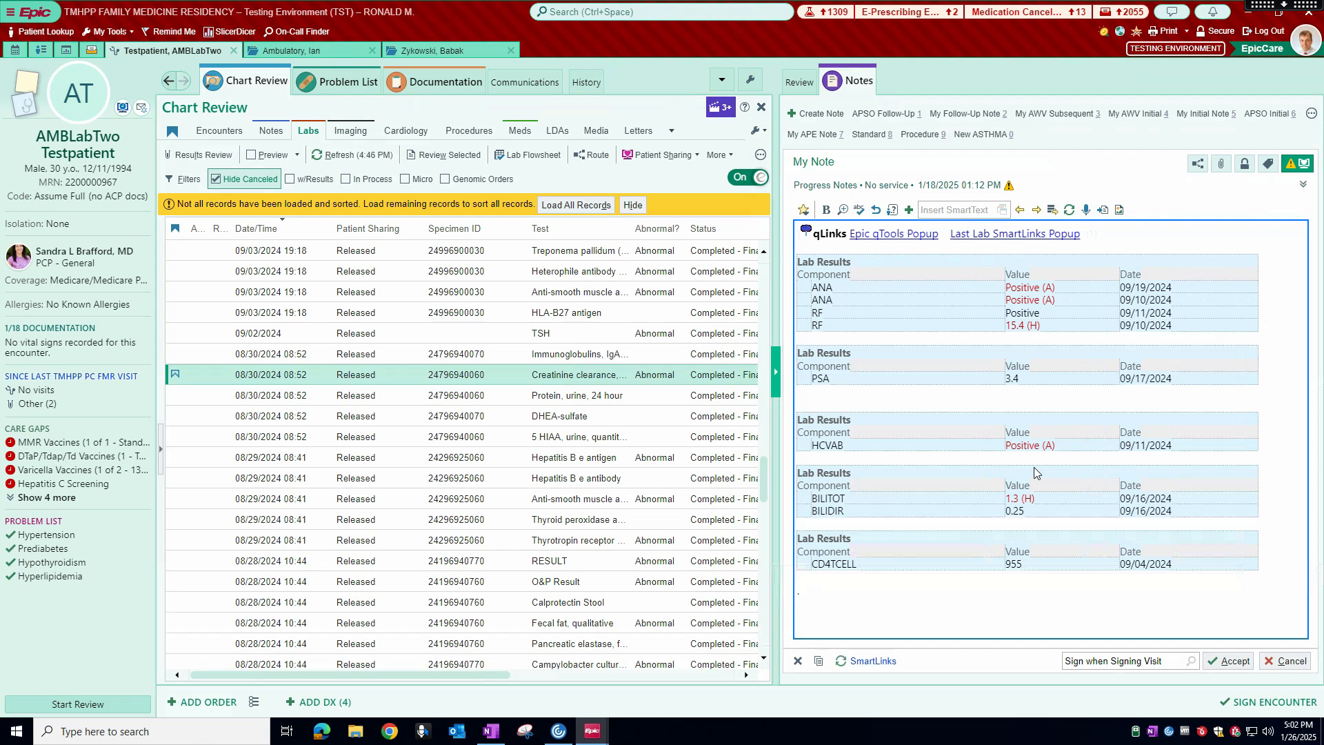
# Insert the QDUEPRIORS SmartLink below the CD4 results and review its list of result components in the parameters without changing them
pyautogui.write('qdue')
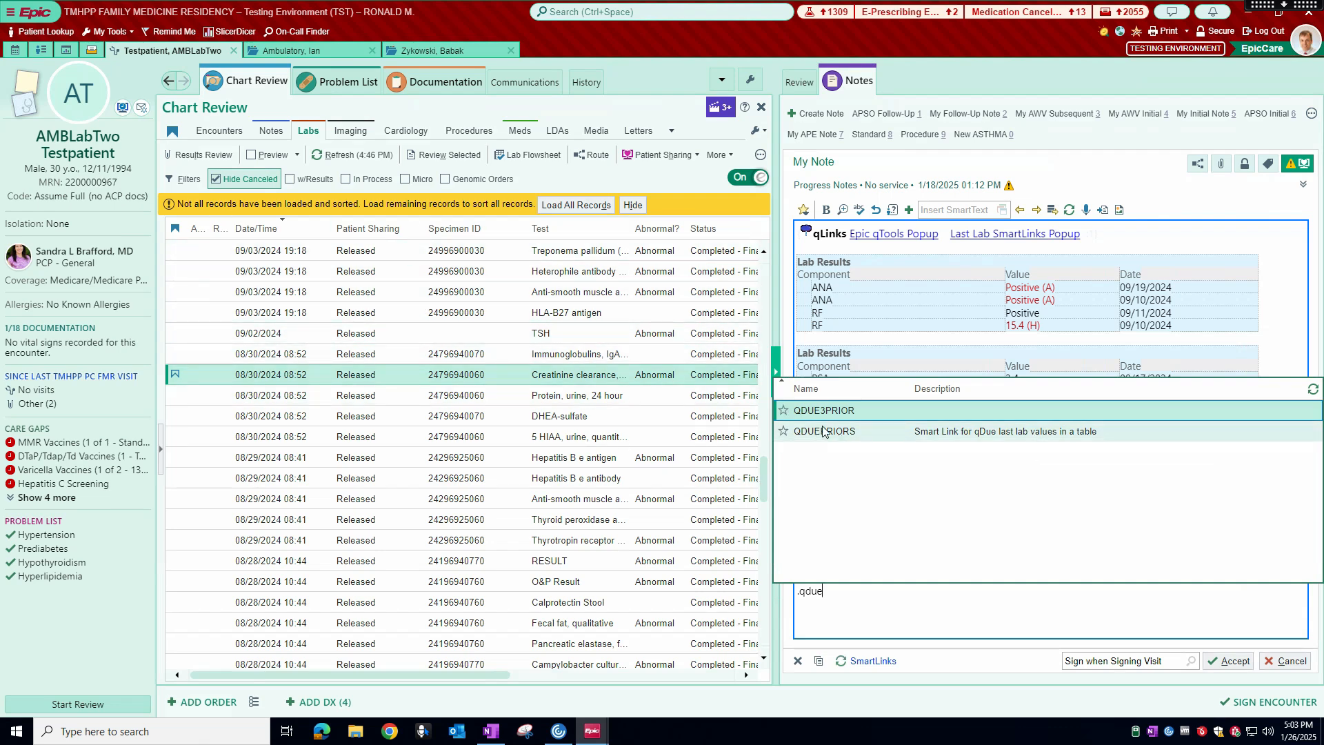
pyautogui.doubleClick(985, 434)
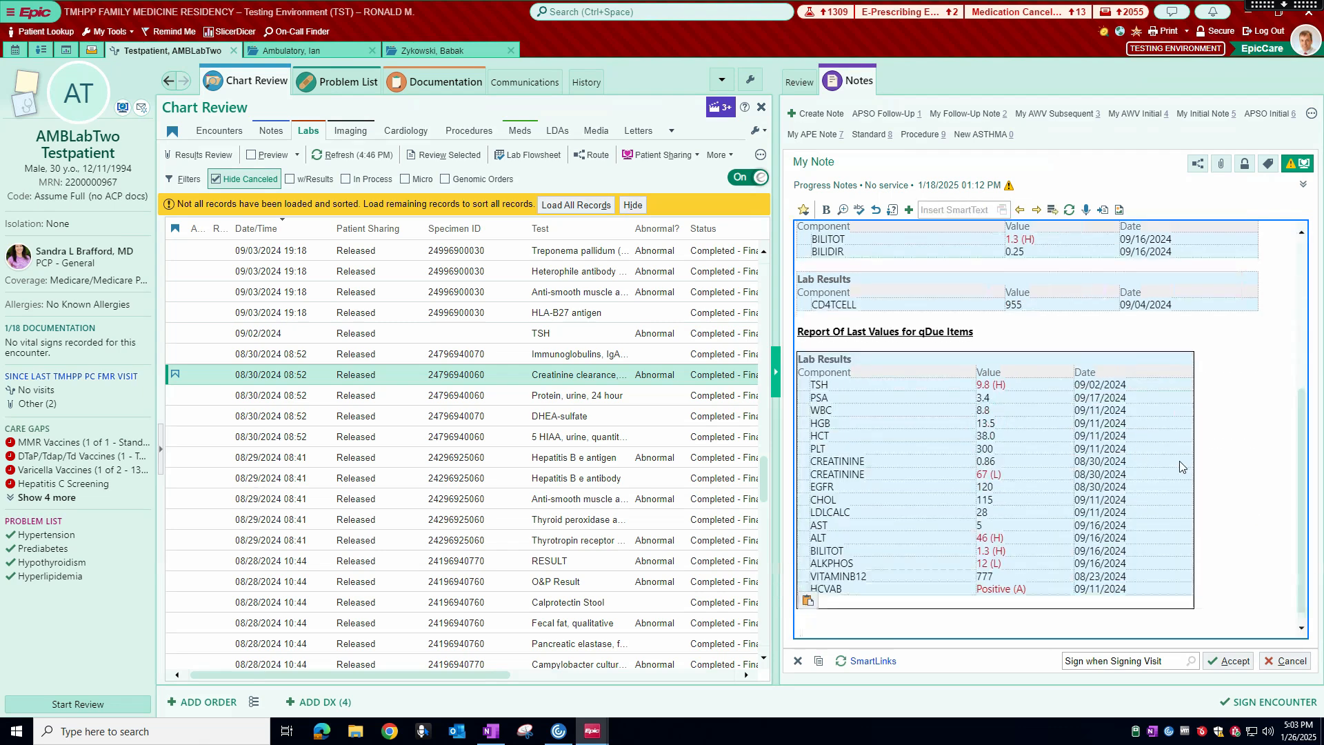
pyautogui.rightClick(944, 414)
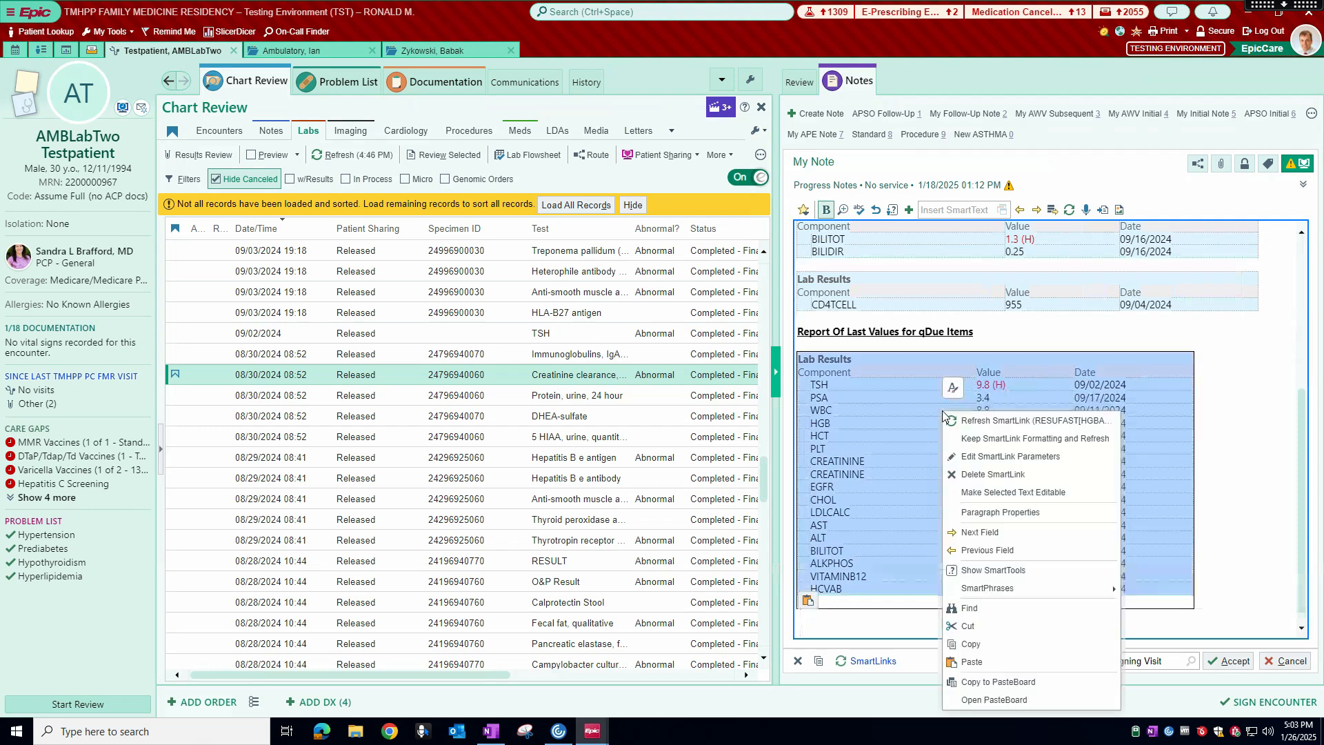
pyautogui.click(1004, 458)
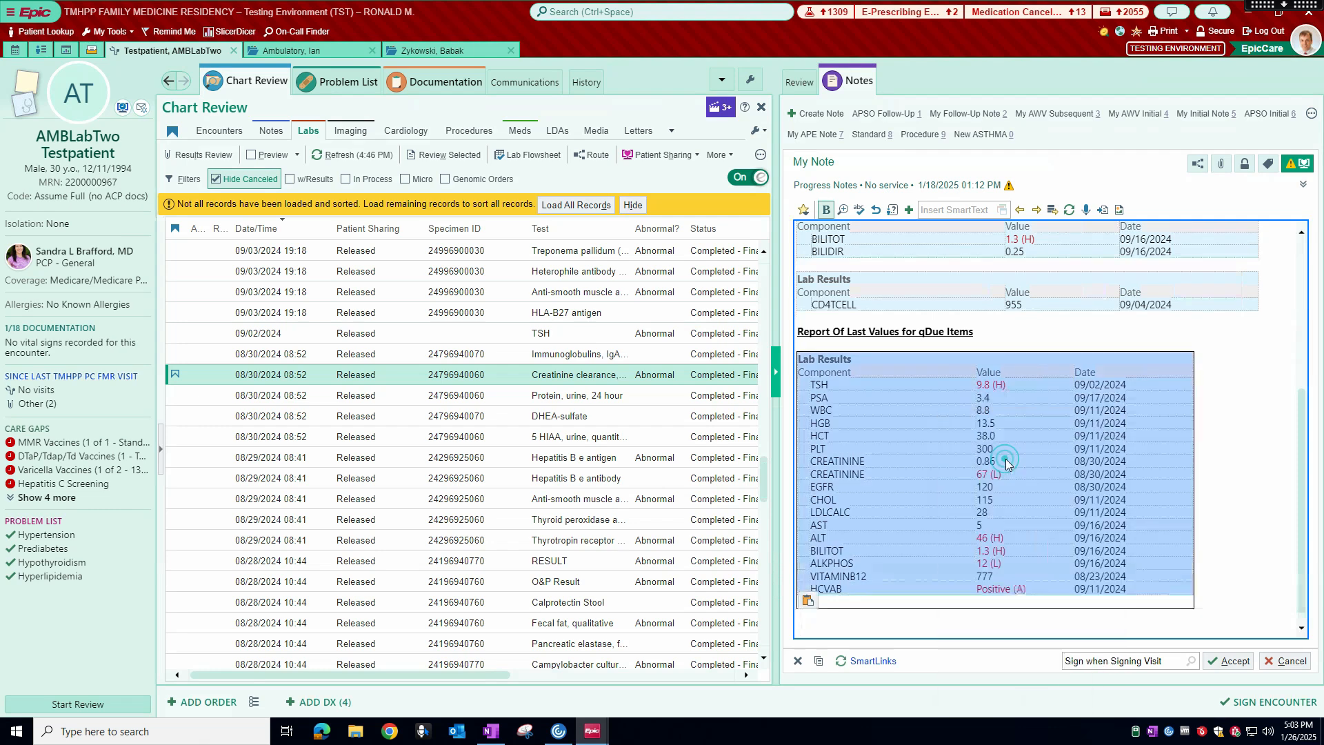
pyautogui.scroll(-5, 432, 338)
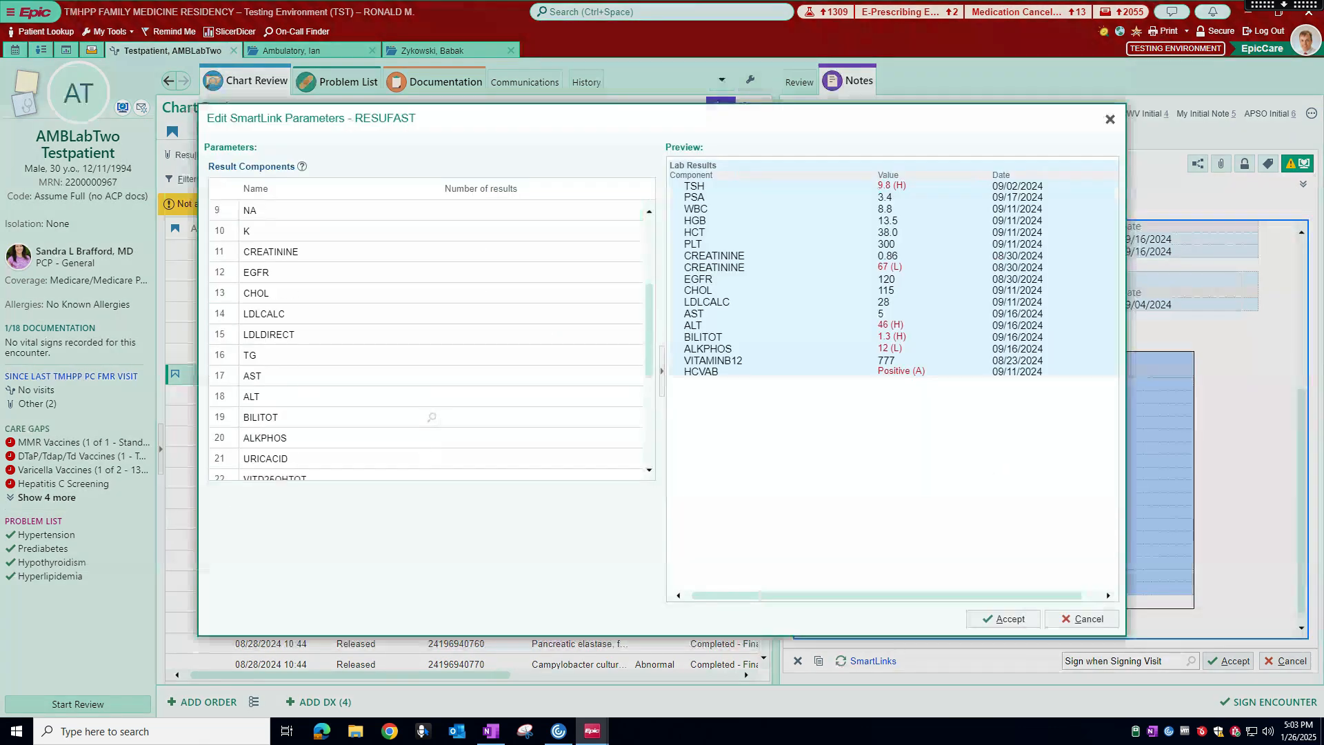
pyautogui.scroll(-1, 432, 338)
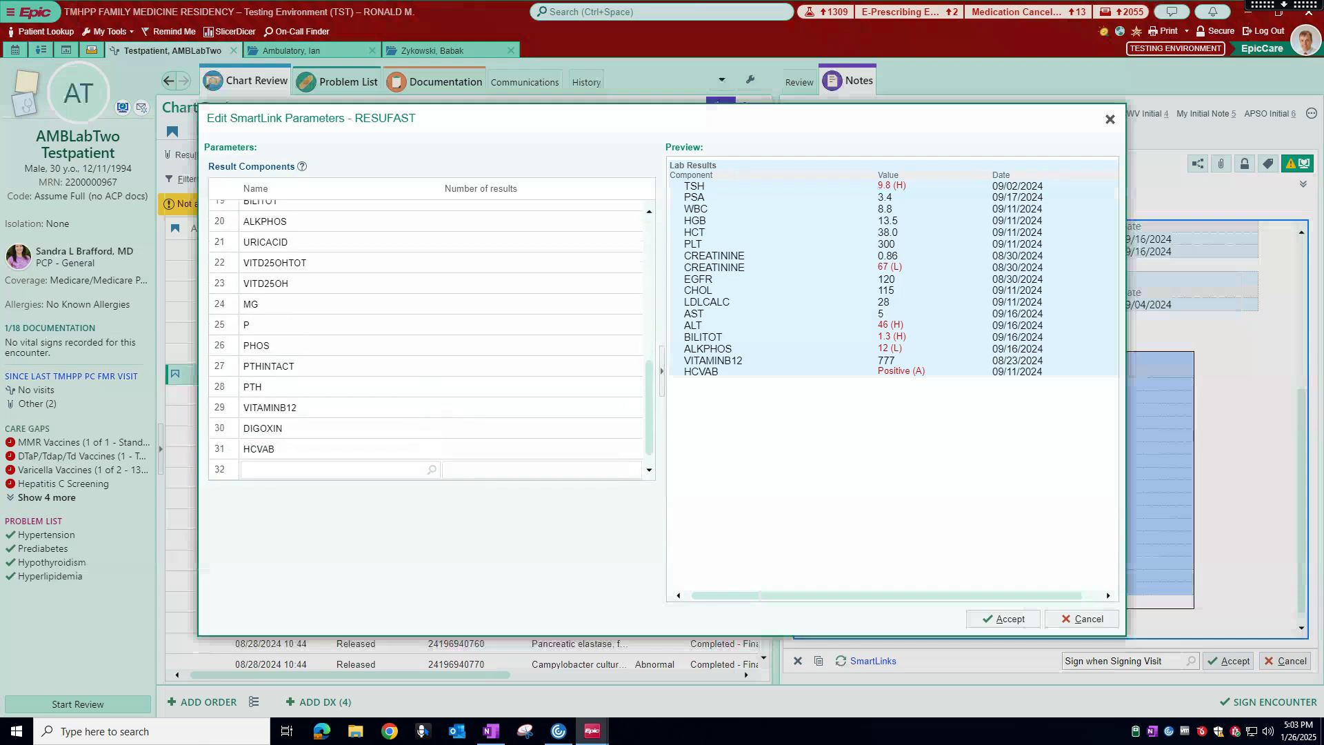
pyautogui.scroll(6, 295, 289)
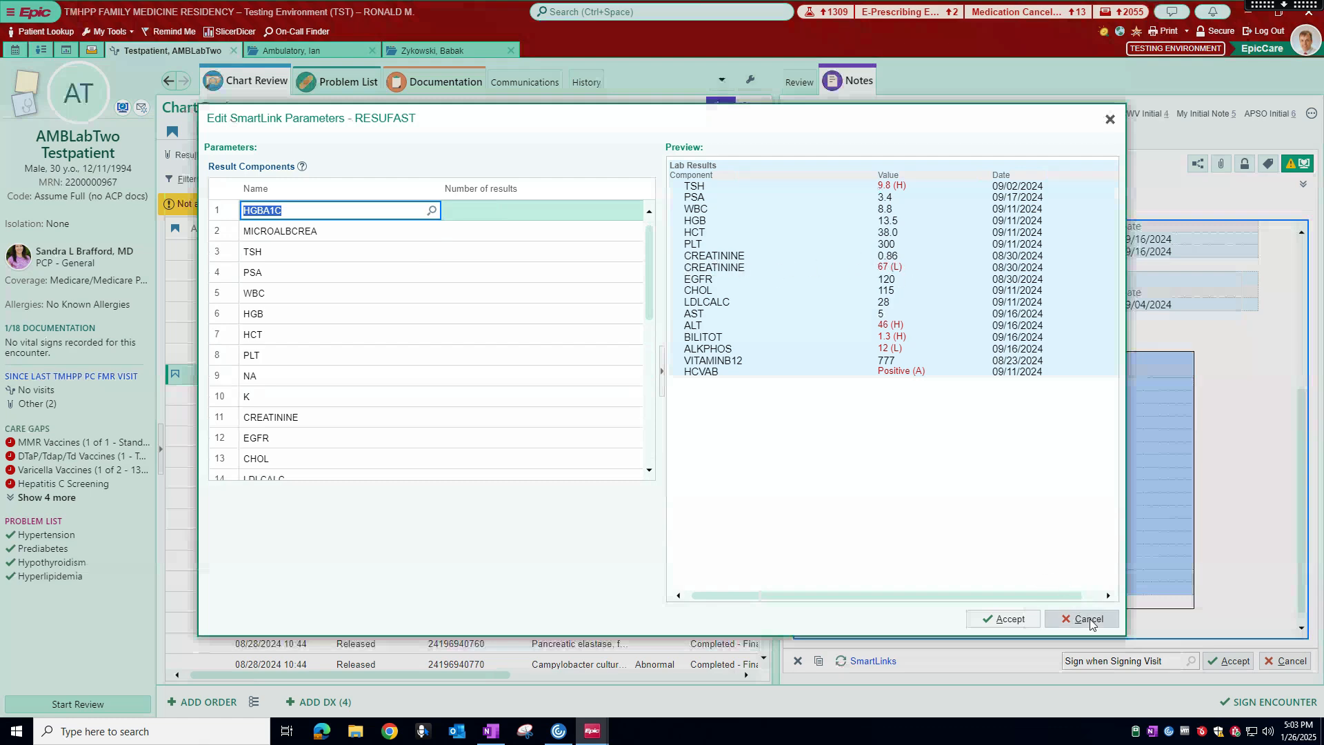
pyautogui.click(1088, 619)
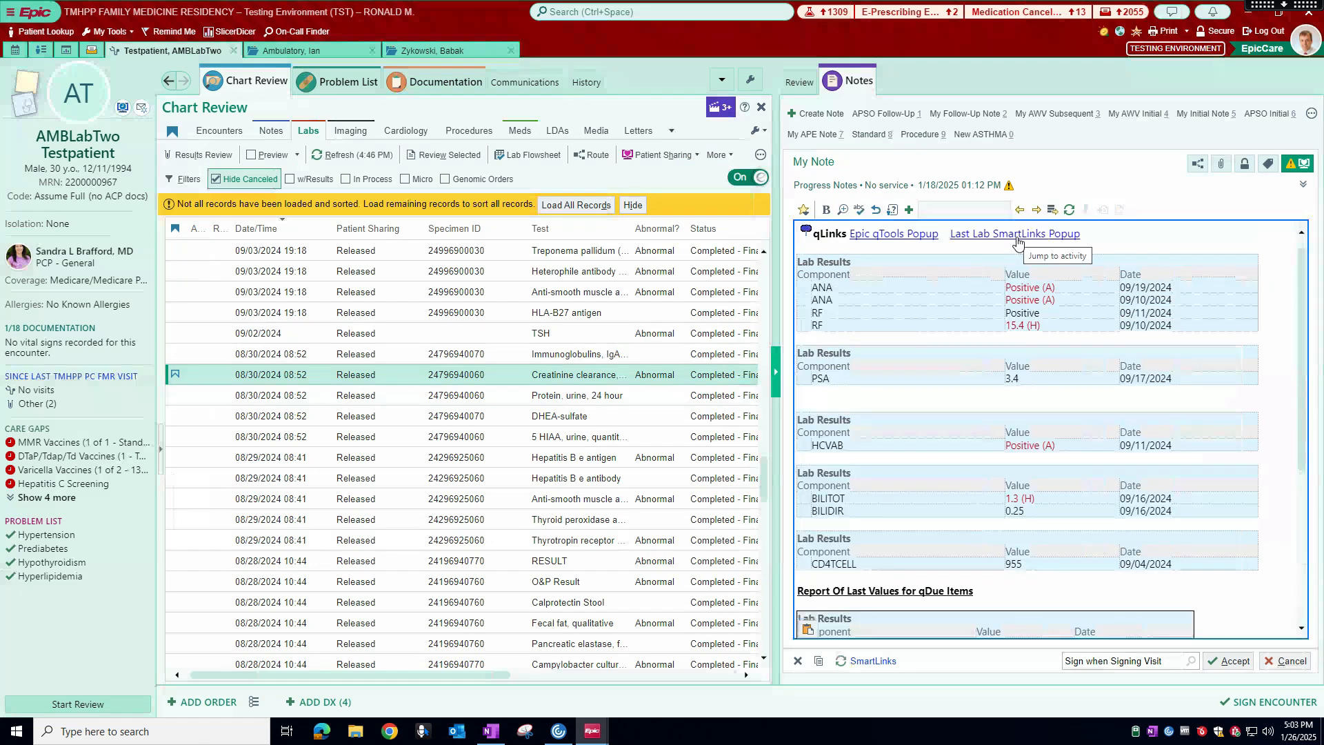
# Examine the Last Lab SmartLinks table linked from the qLinks line, including each lab component's SmartLink and BASE names
pyautogui.click(1017, 234)
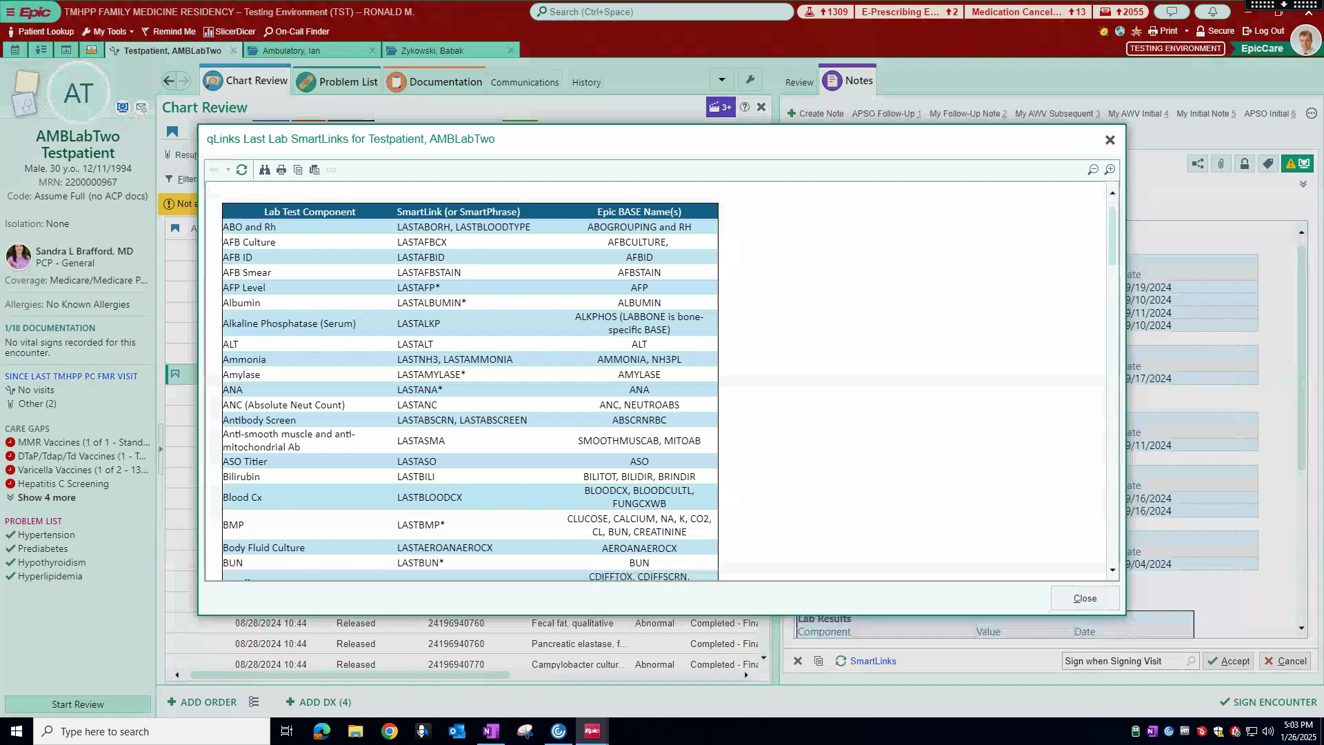
pyautogui.scroll(-4, 452, 331)
pyautogui.scroll(-6, 447, 359)
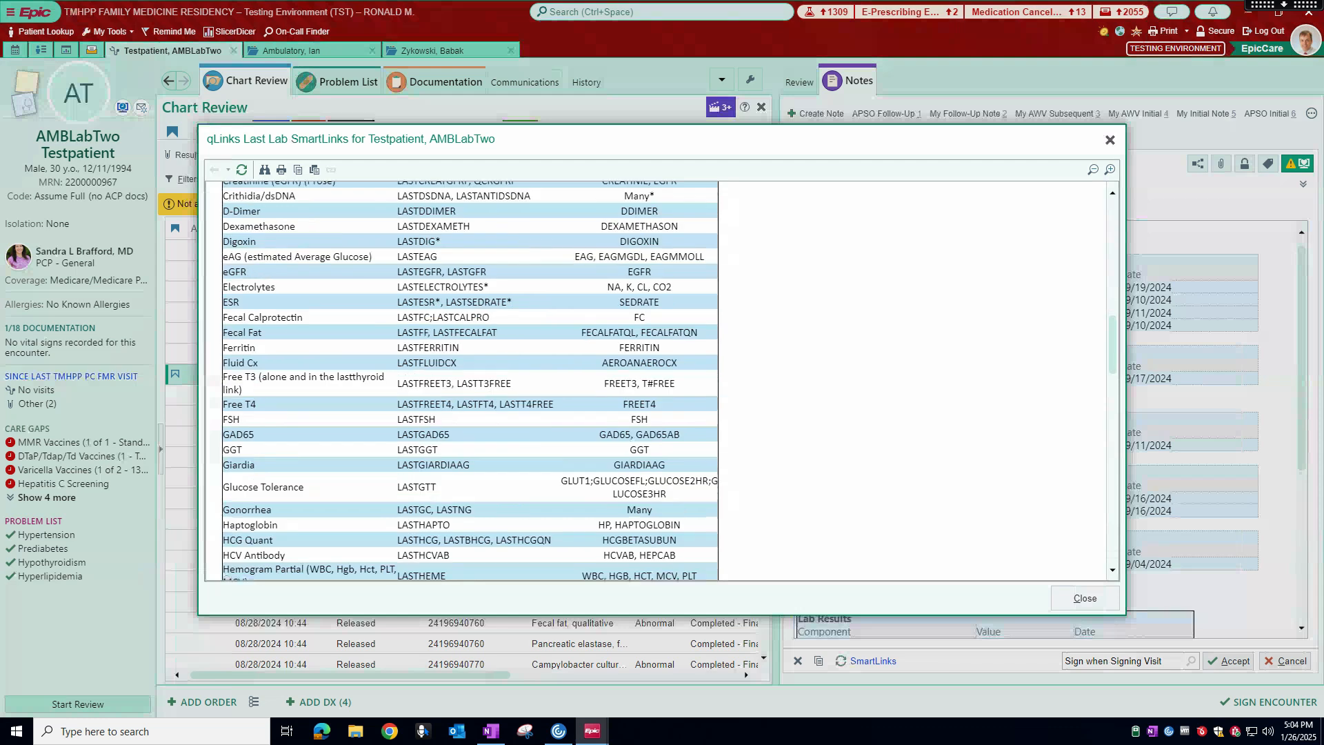
pyautogui.scroll(-1, 418, 433)
pyautogui.scroll(-5, 469, 381)
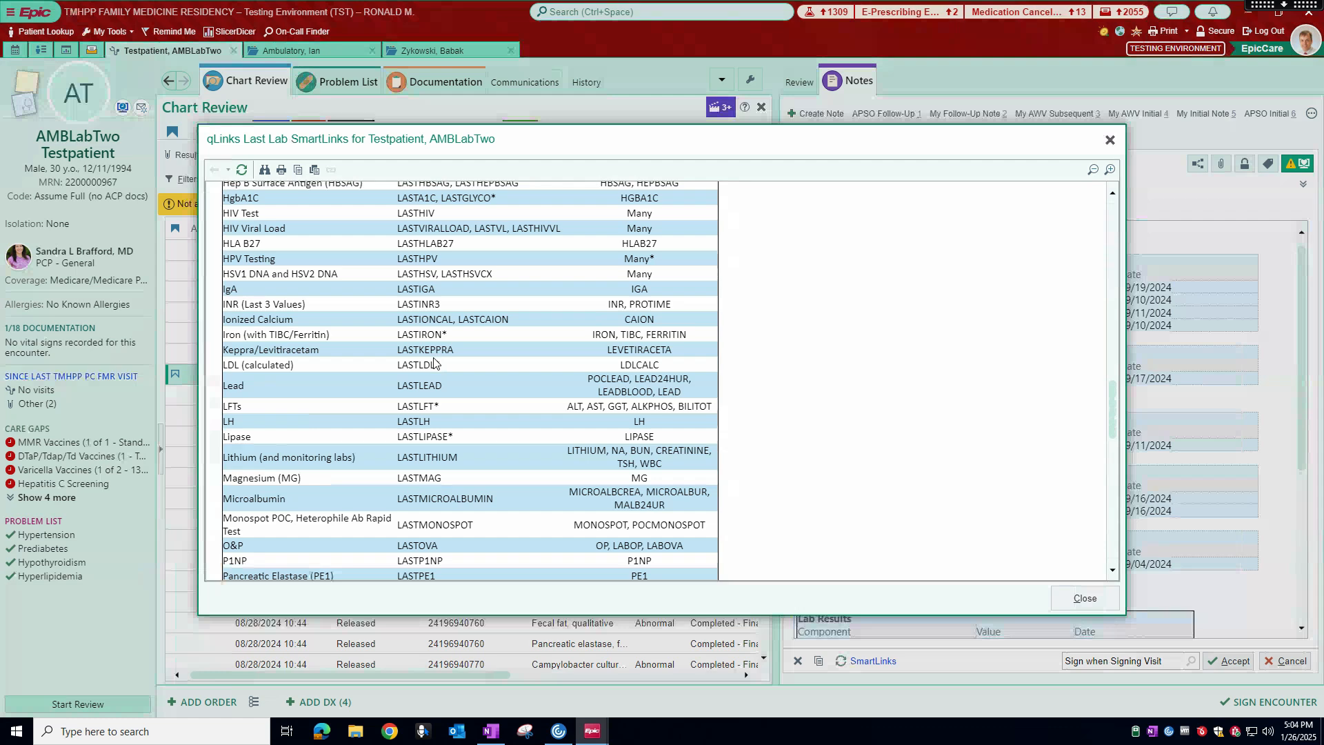
pyautogui.scroll(-5, 436, 372)
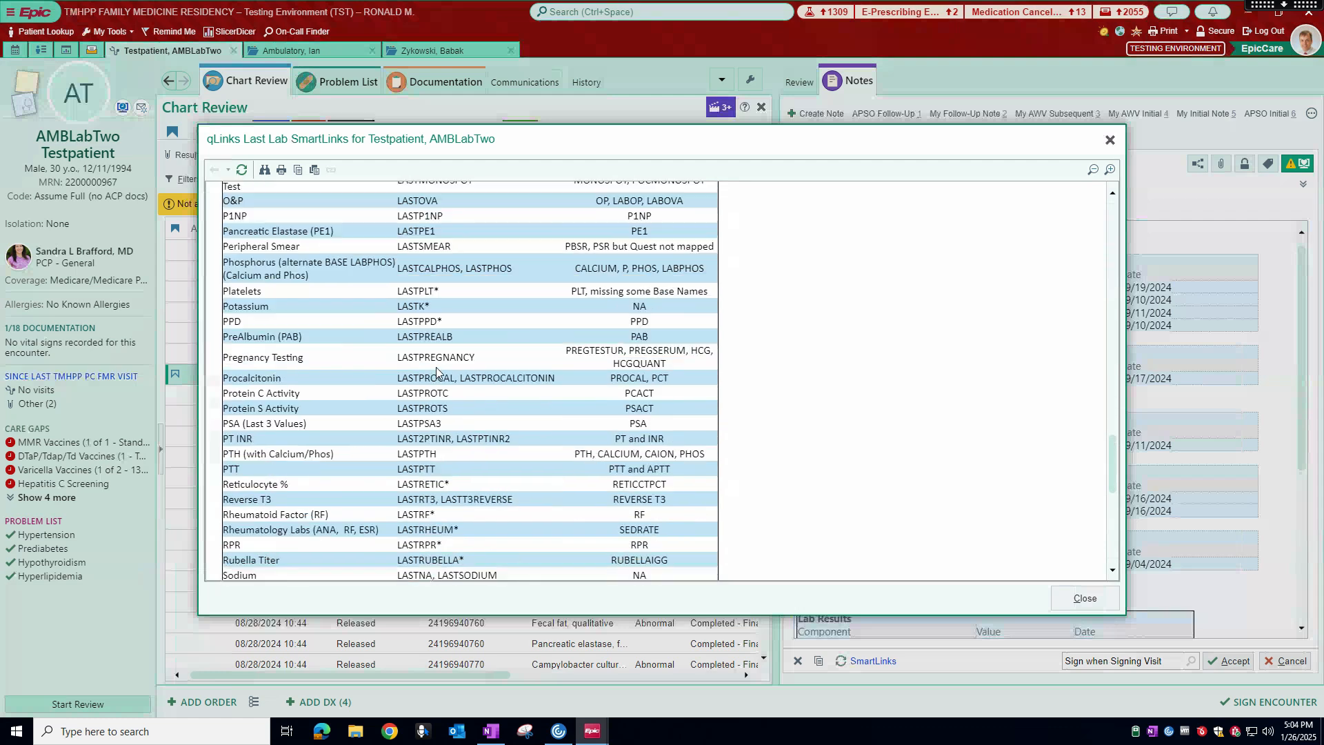
pyautogui.scroll(-6, 436, 373)
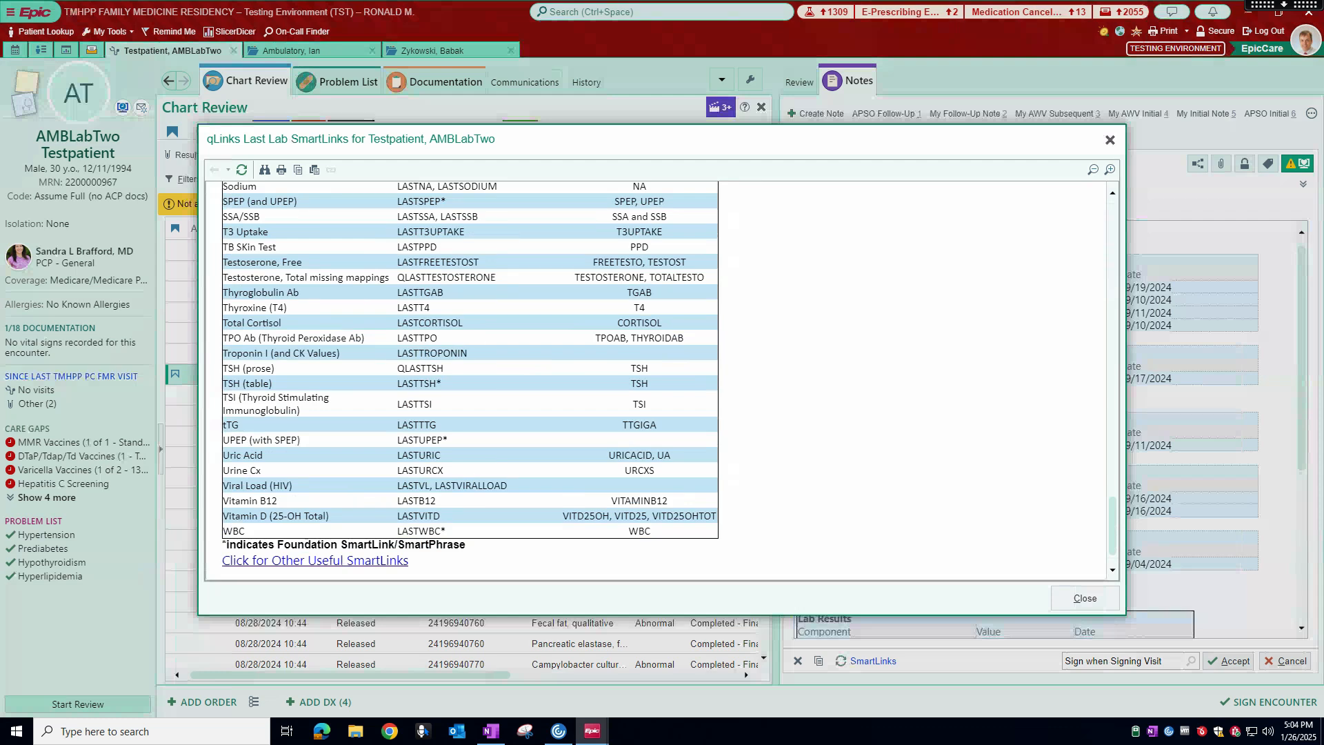
pyautogui.scroll(5, 493, 282)
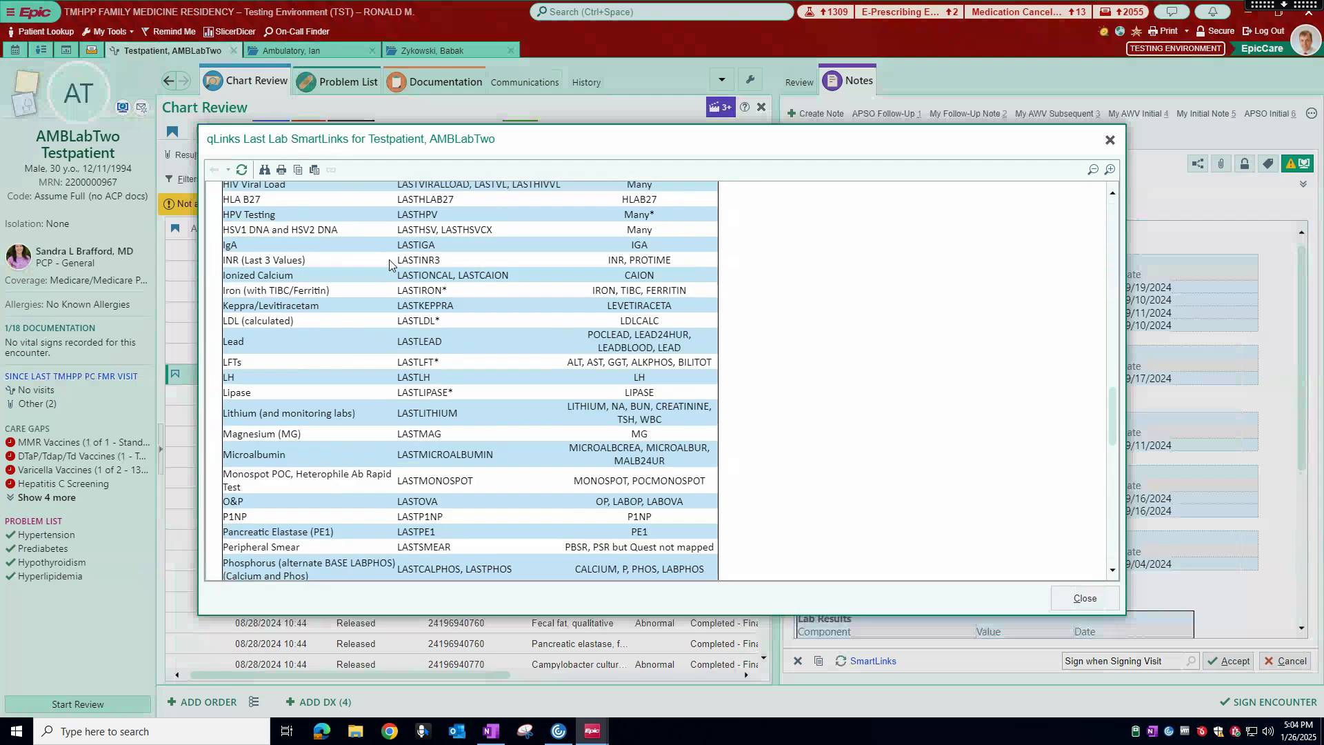
pyautogui.scroll(-5, 389, 259)
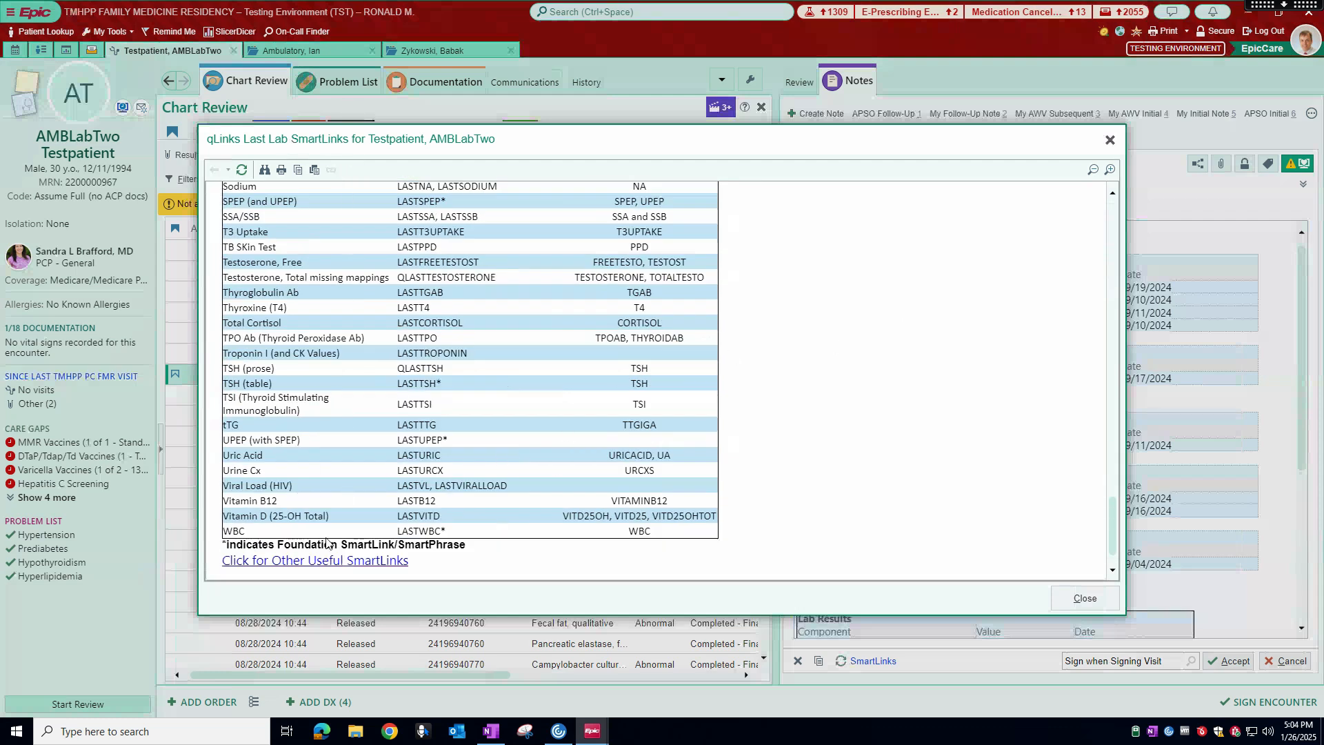
# Review the Other Useful SmartLinks table linked at the end of the lab SmartLinks list, and close the popup
pyautogui.click(331, 561)
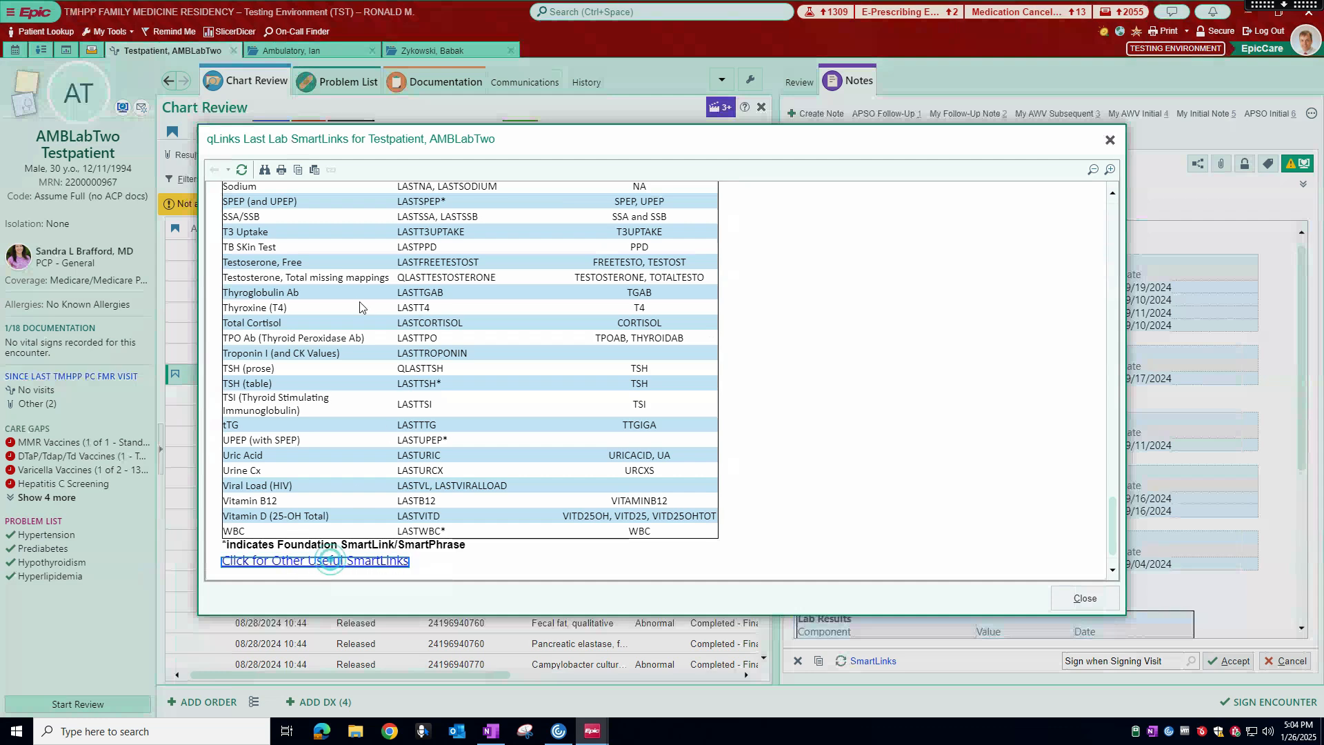
pyautogui.scroll(-3, 469, 379)
pyautogui.scroll(-10, 520, 359)
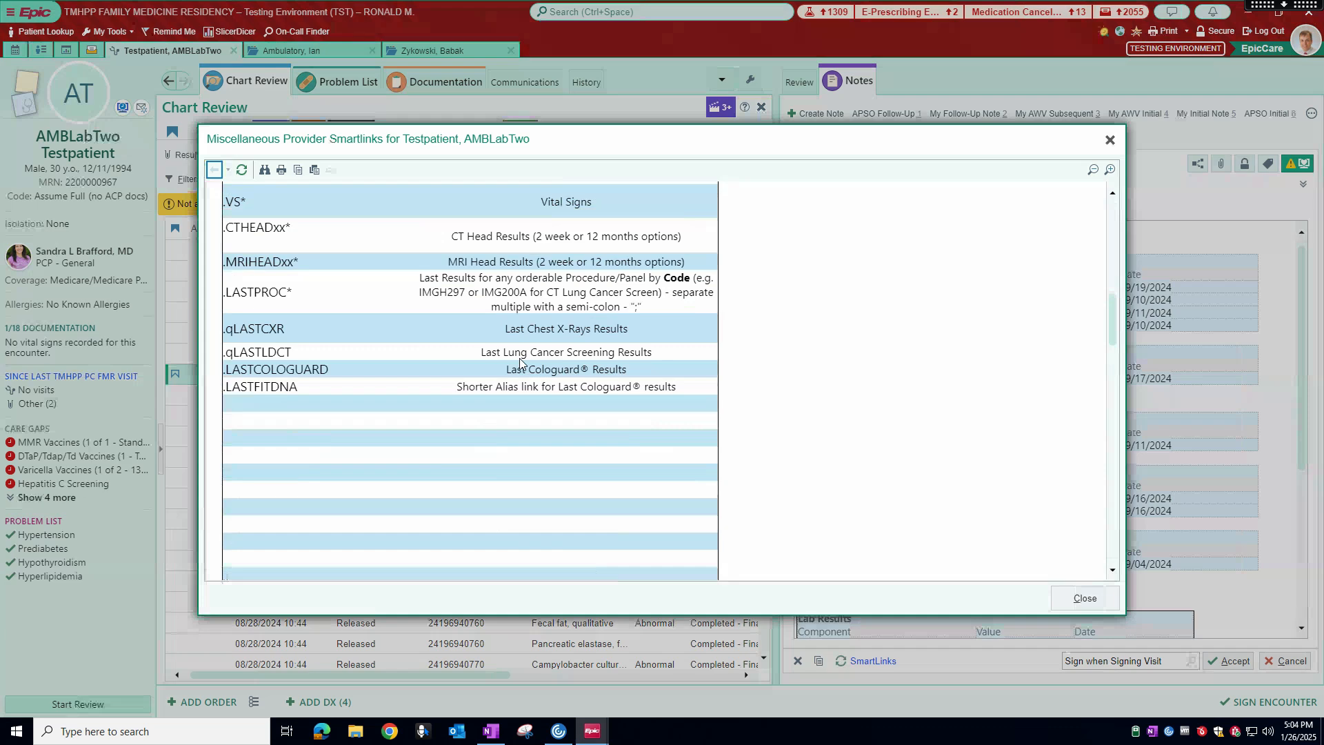
pyautogui.scroll(15, 519, 357)
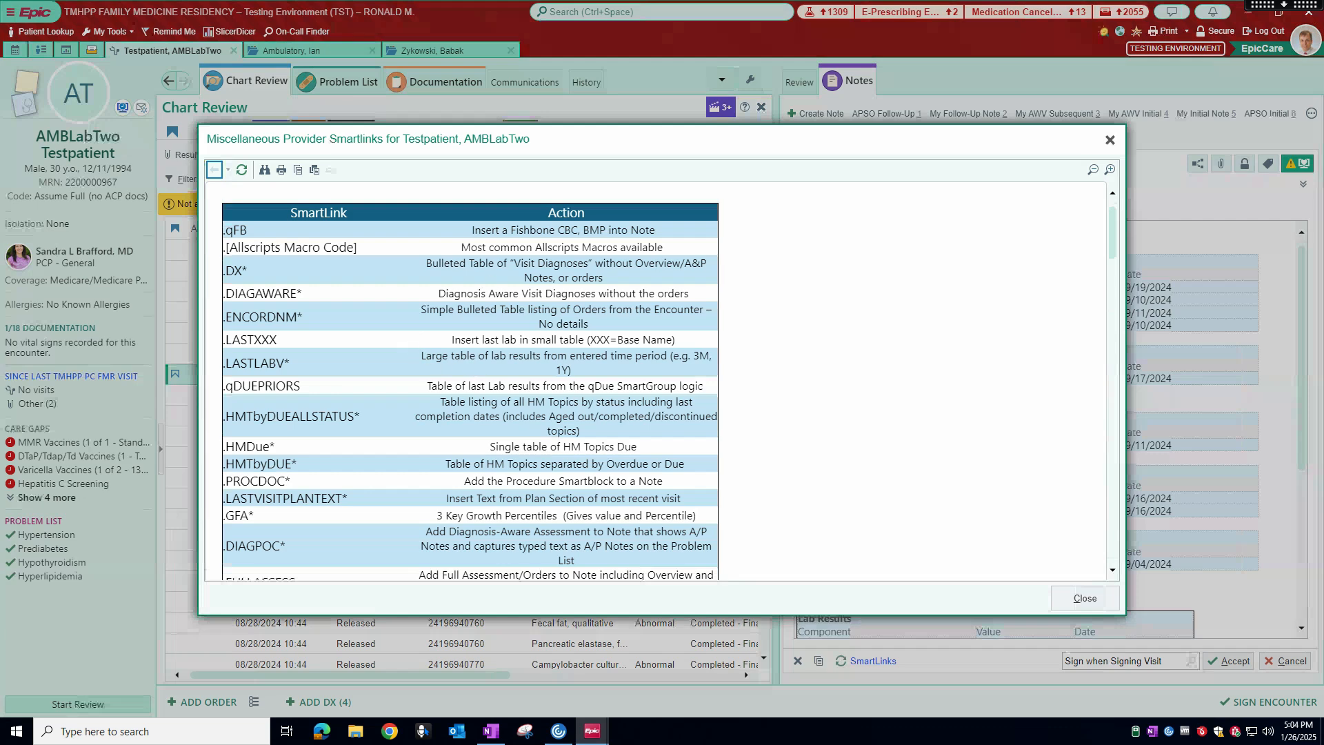
pyautogui.click(1074, 600)
pyautogui.click(1073, 600)
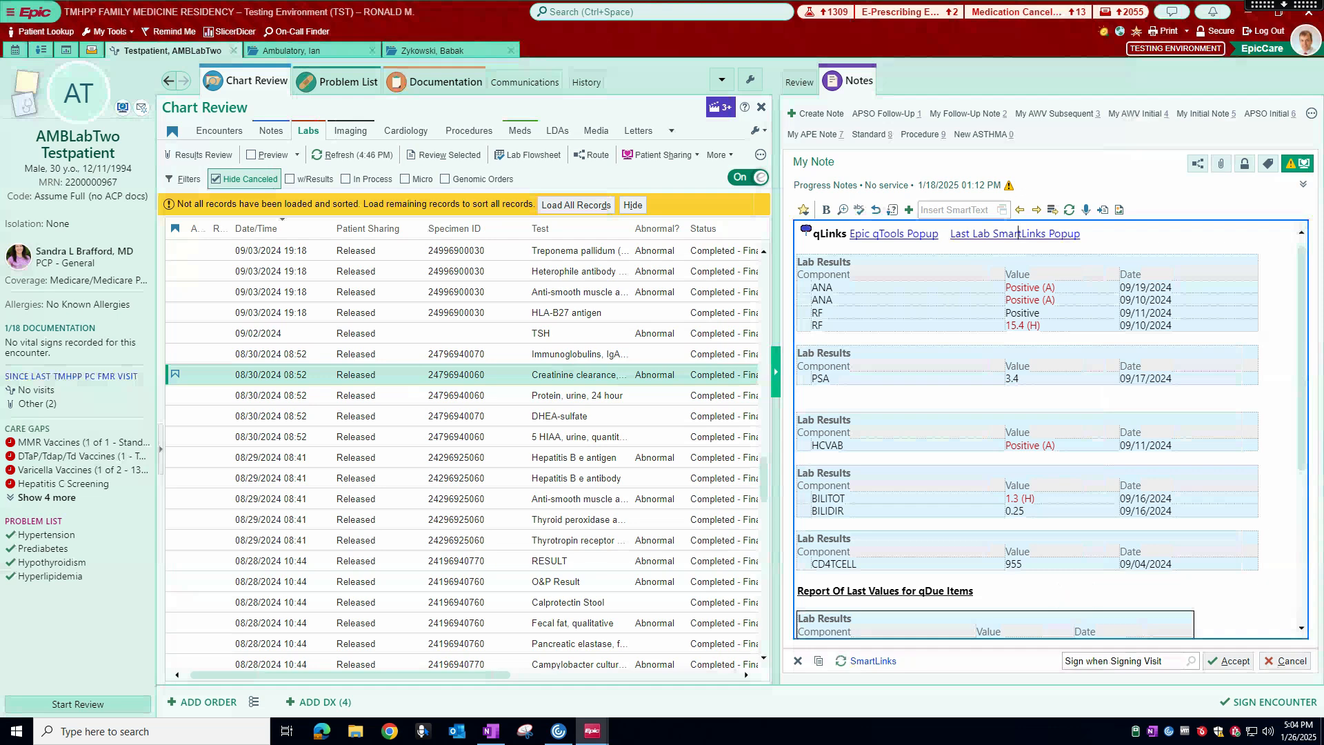
# Insert the QTOOLS SmartLink on a new line between the existing qLinks line and the first lab results table
pyautogui.click(1179, 235)
pyautogui.press('Return')
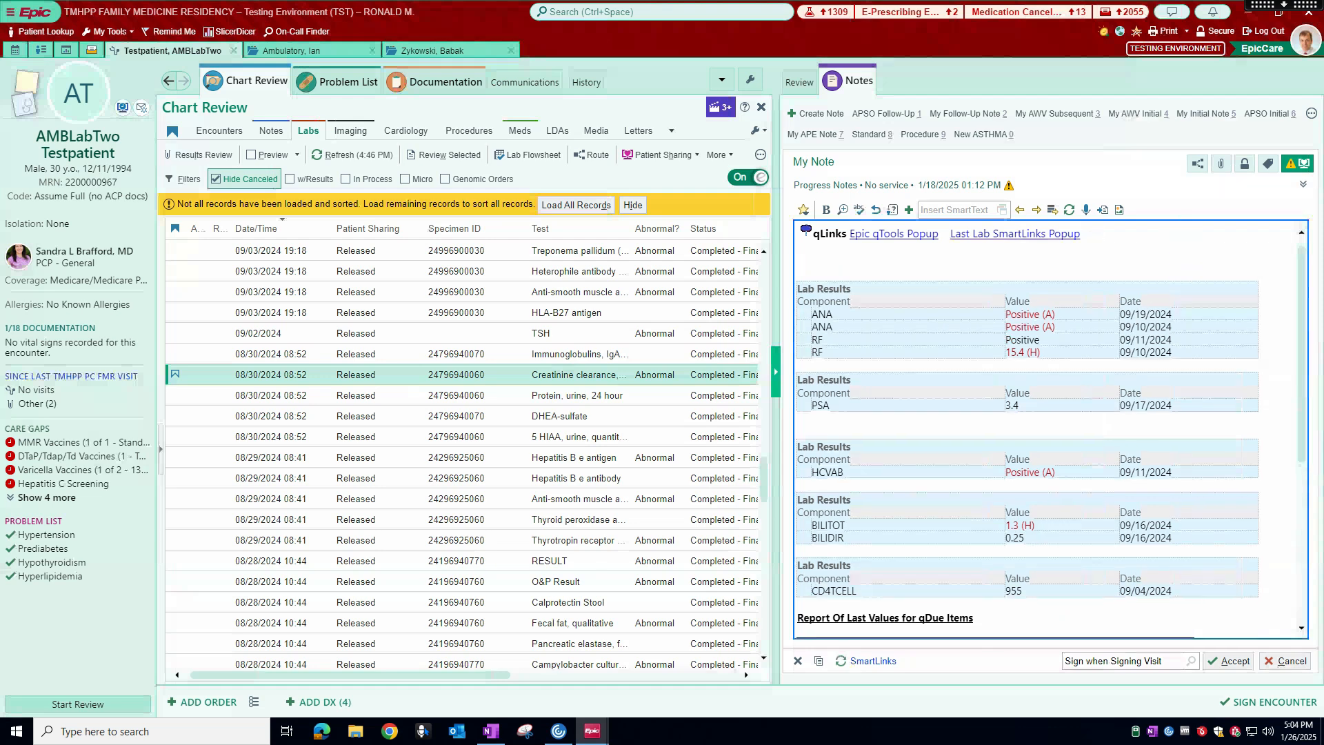
pyautogui.write('.qtools')
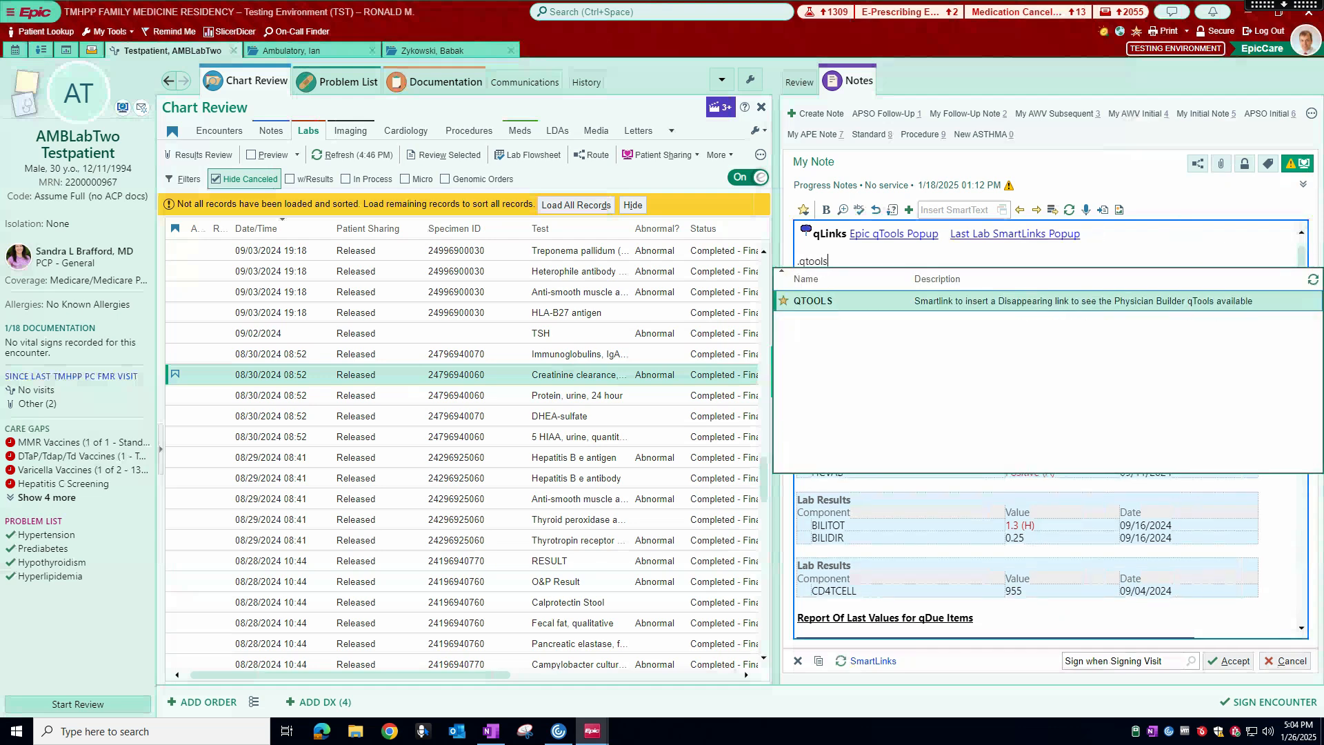
pyautogui.click(1007, 304)
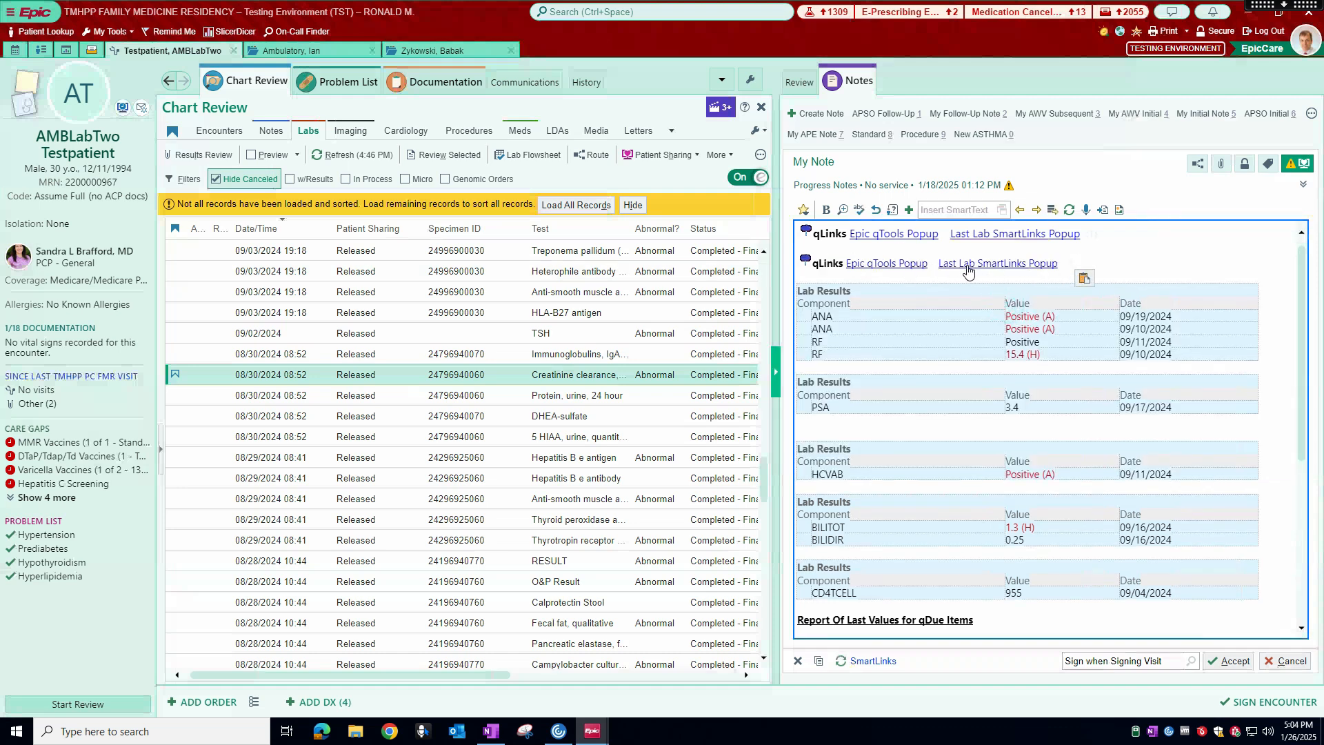
# Review the qTools listing linked from the new qLinks line down to its custom SmartLinks section, and close the popup
pyautogui.click(896, 264)
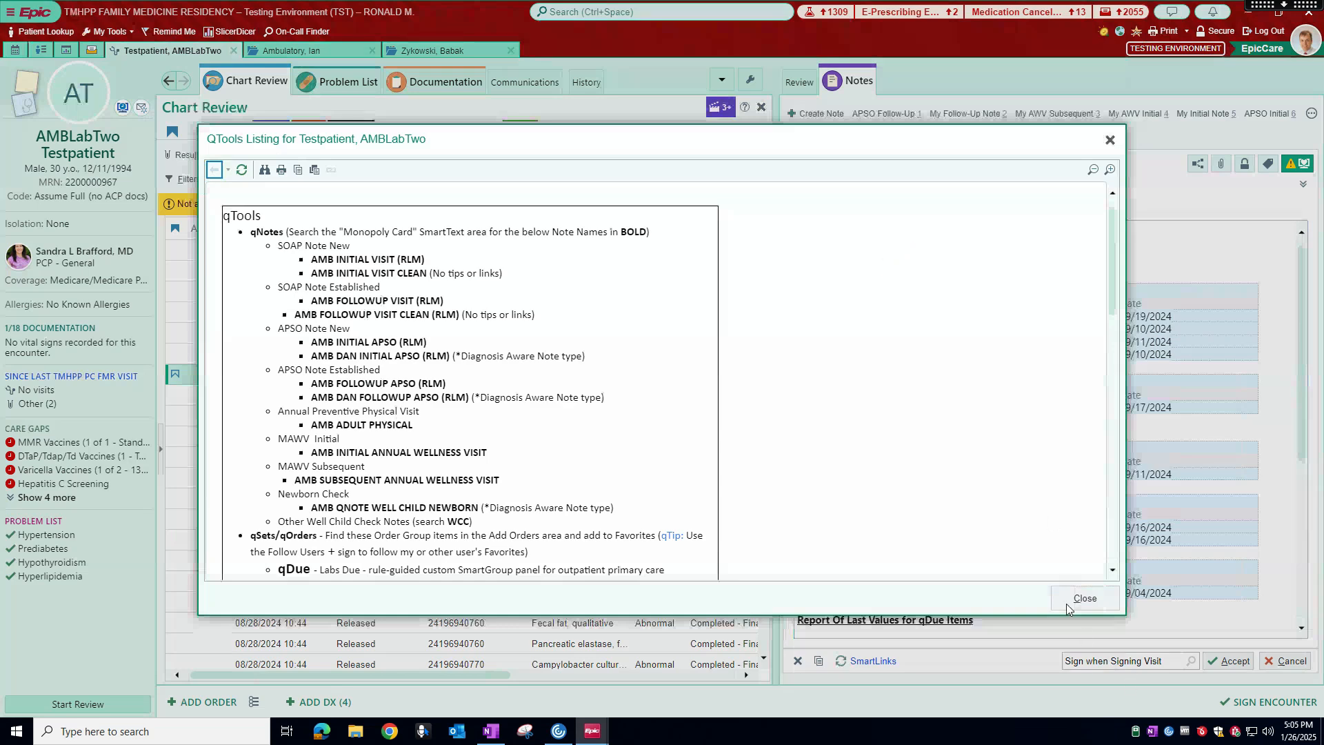
pyautogui.scroll(-6, 469, 386)
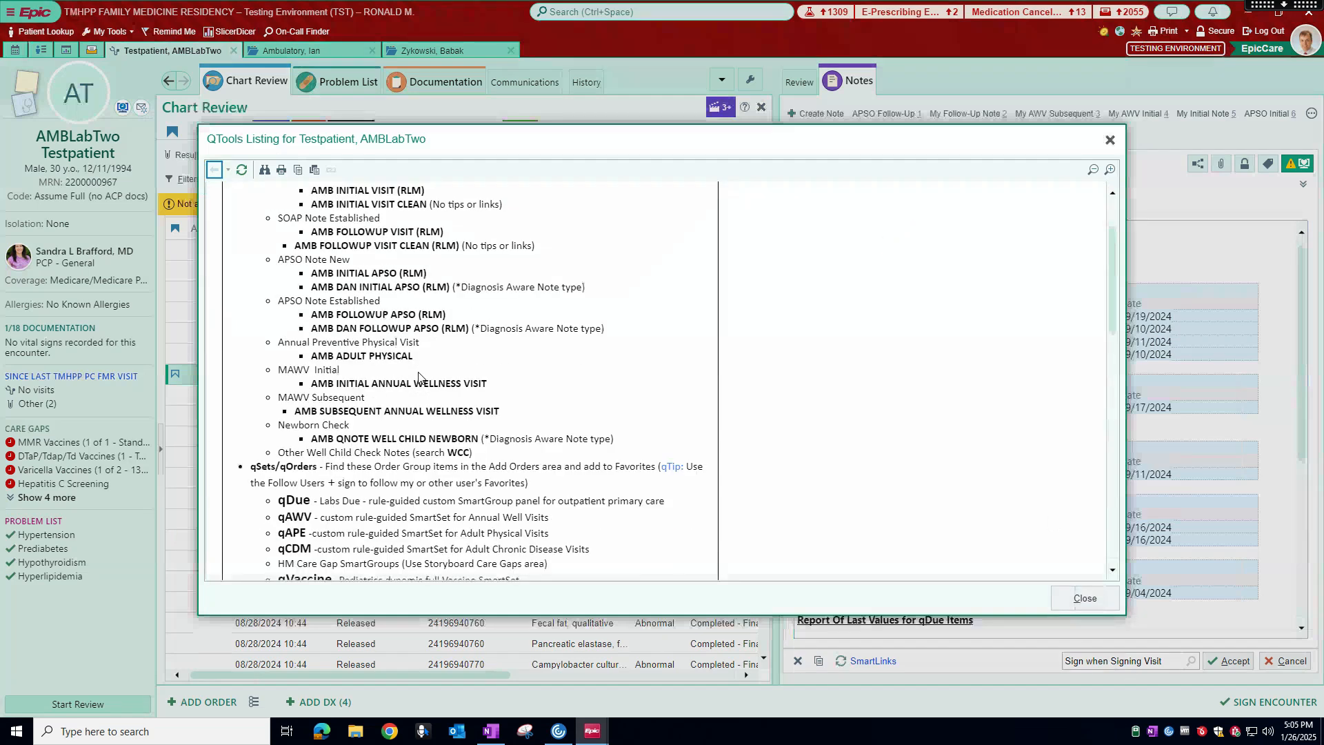
pyautogui.scroll(-10, 358, 402)
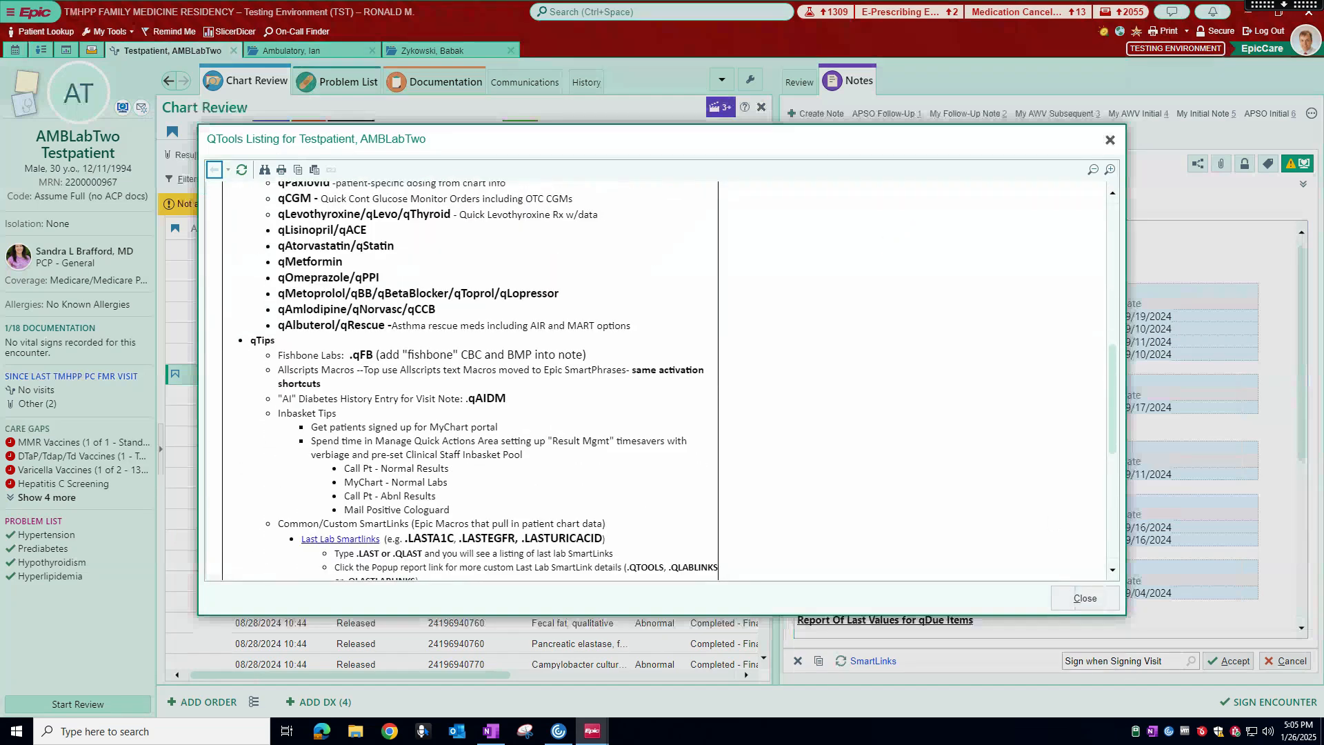
pyautogui.click(1107, 599)
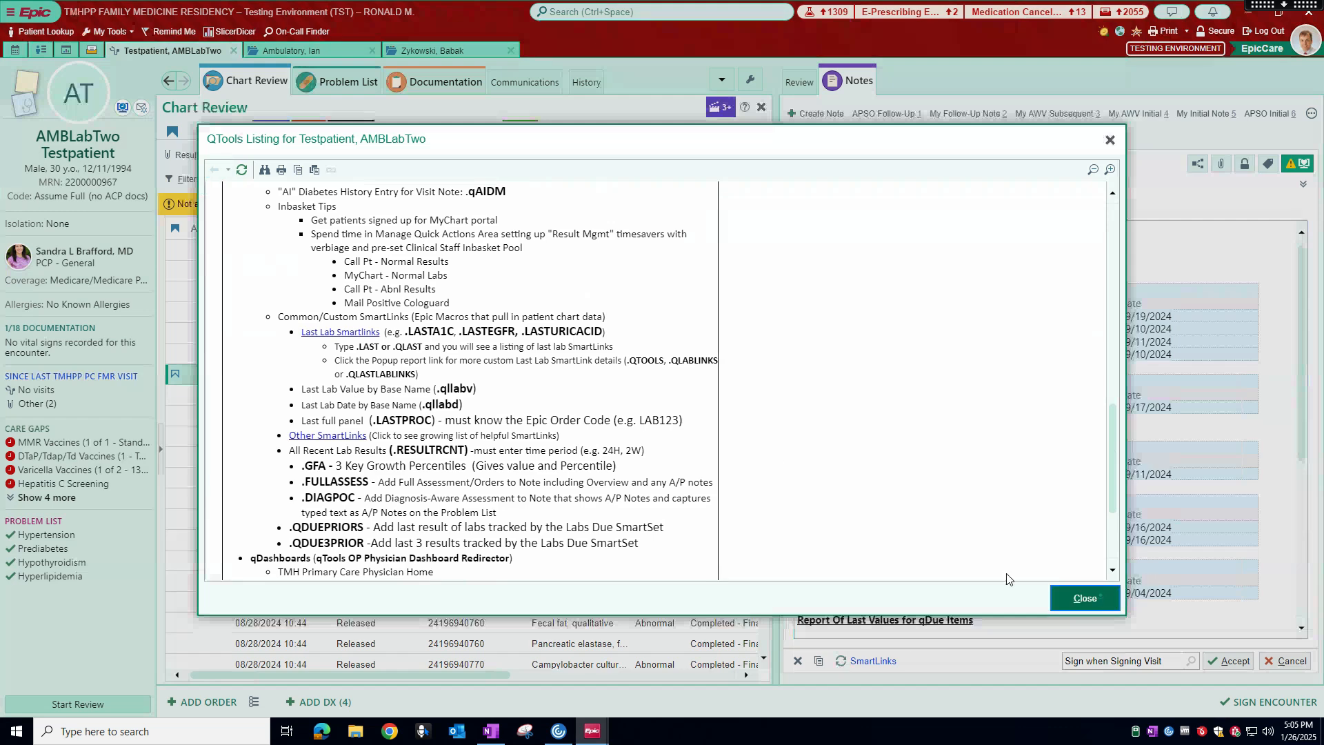
# Insert the DX SmartLink below the qDue lab results table at the end of the note
pyautogui.scroll(-5, 1012, 461)
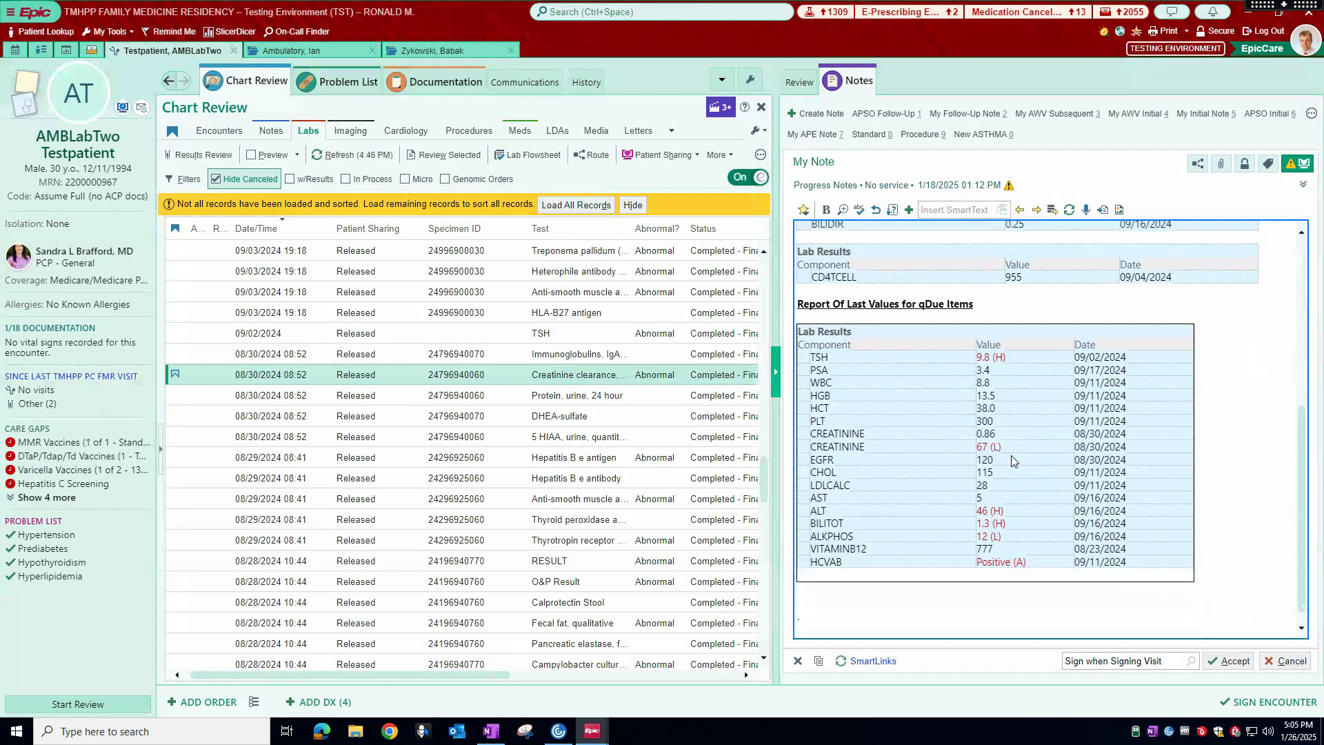
pyautogui.write('DX')
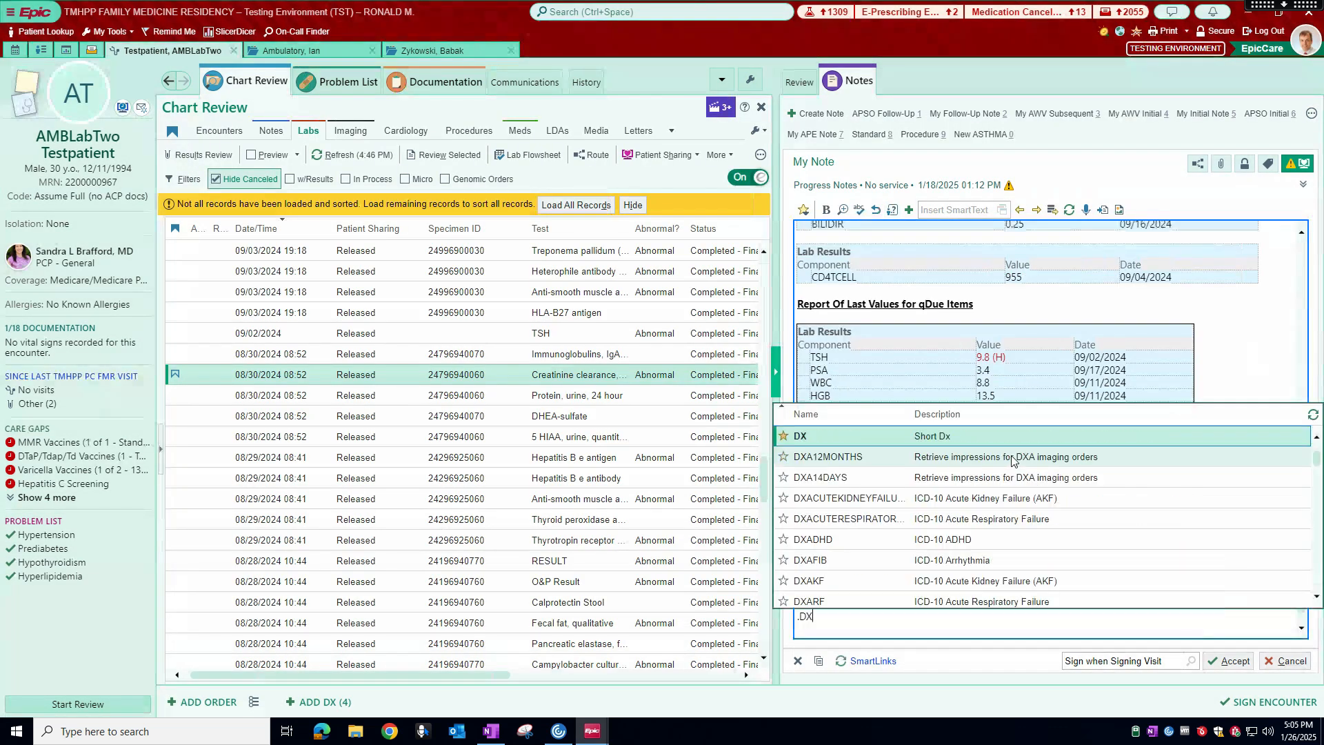
pyautogui.click(938, 442)
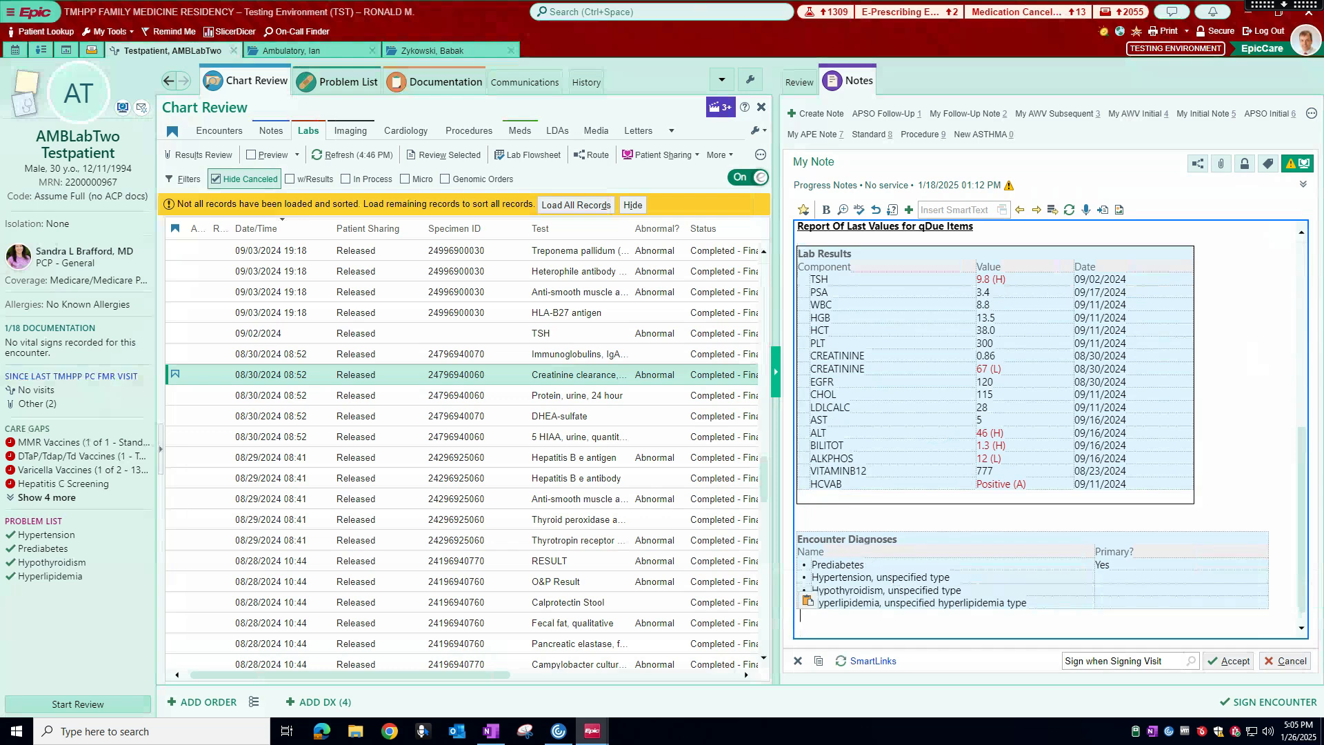
# Insert the ENCORDNM SmartLink on a new line below the encounter diagnoses table
pyautogui.press('Return')
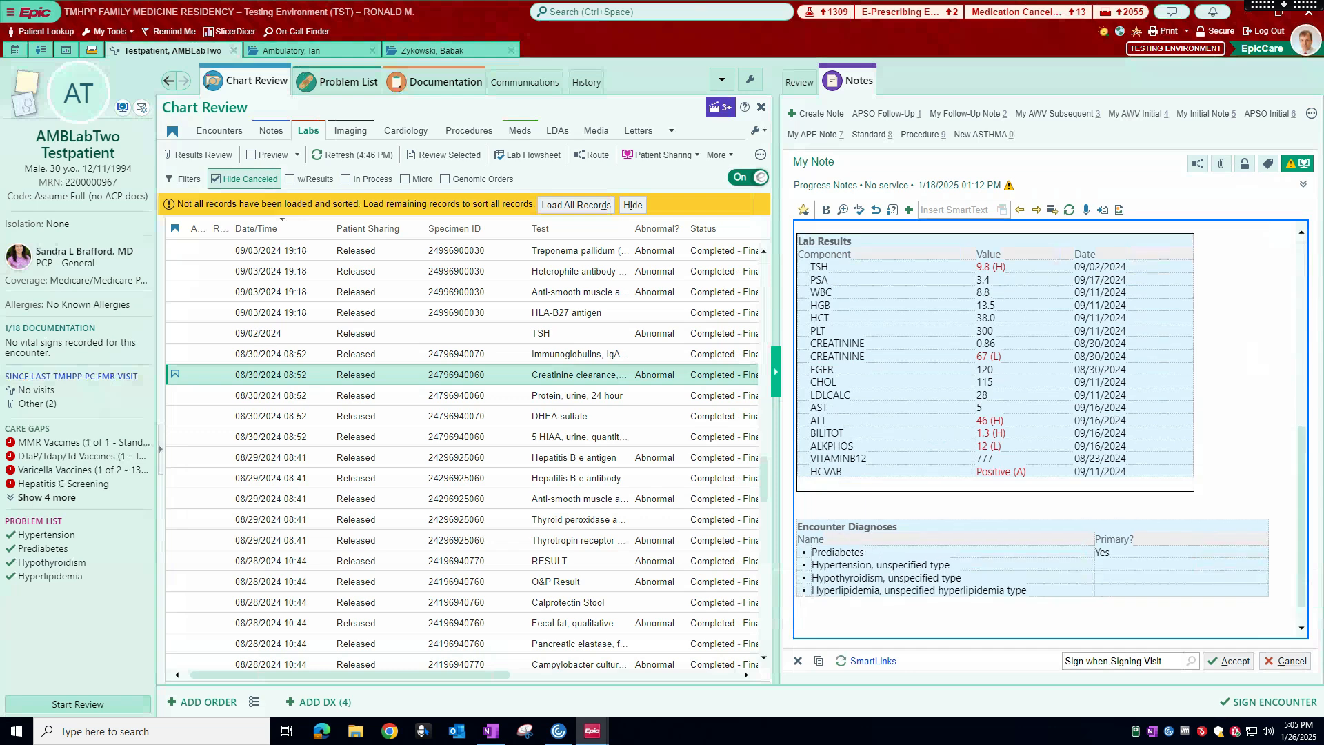
pyautogui.write('.encor')
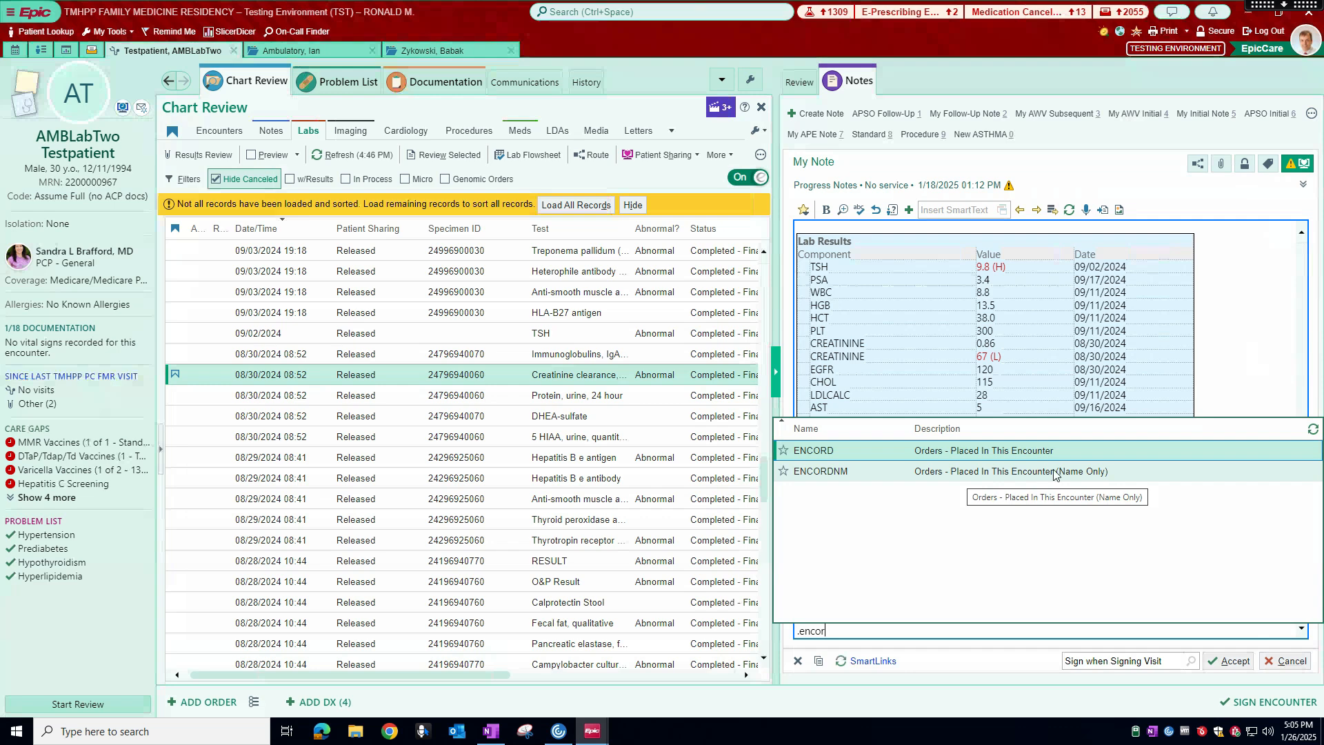
pyautogui.doubleClick(843, 475)
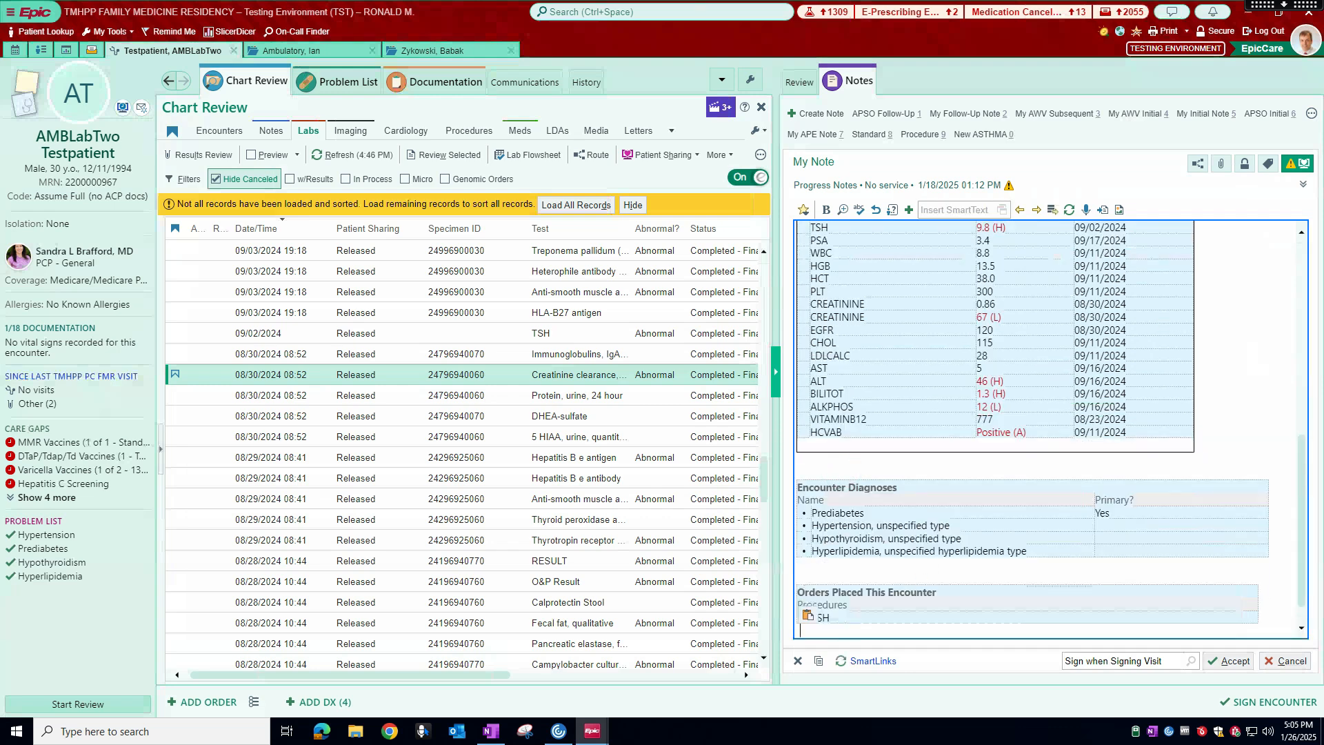
pyautogui.scroll(-1, 936, 532)
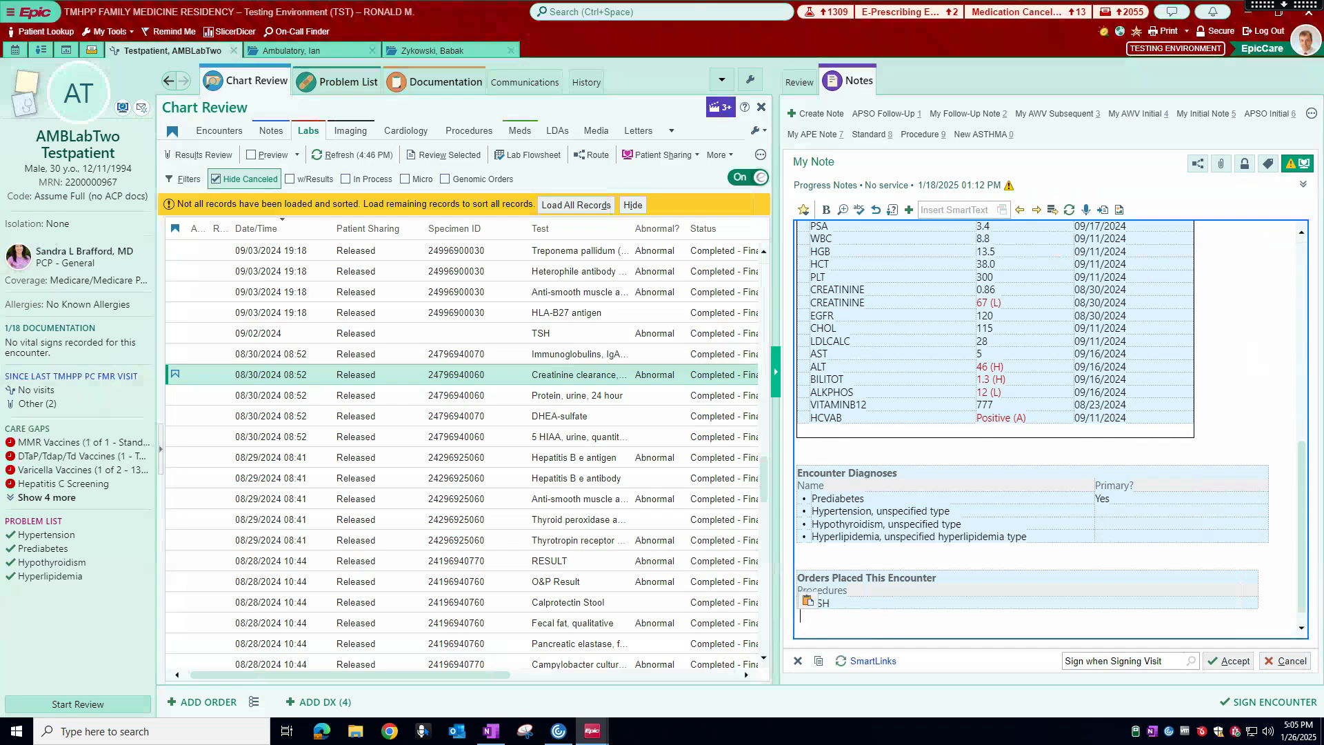
# Reopen the qTools listing from the note and examine its Common/Custom SmartLinks section
pyautogui.click(880, 260)
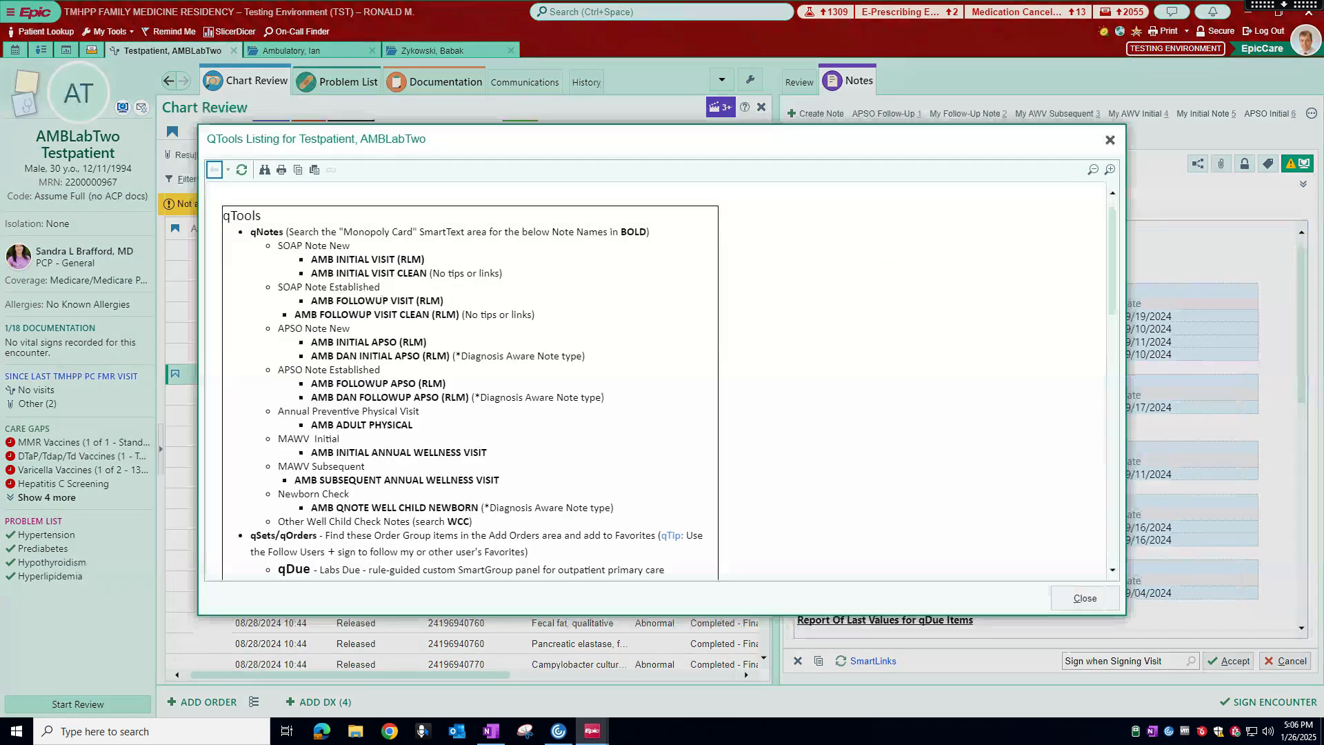
pyautogui.scroll(-12, 881, 260)
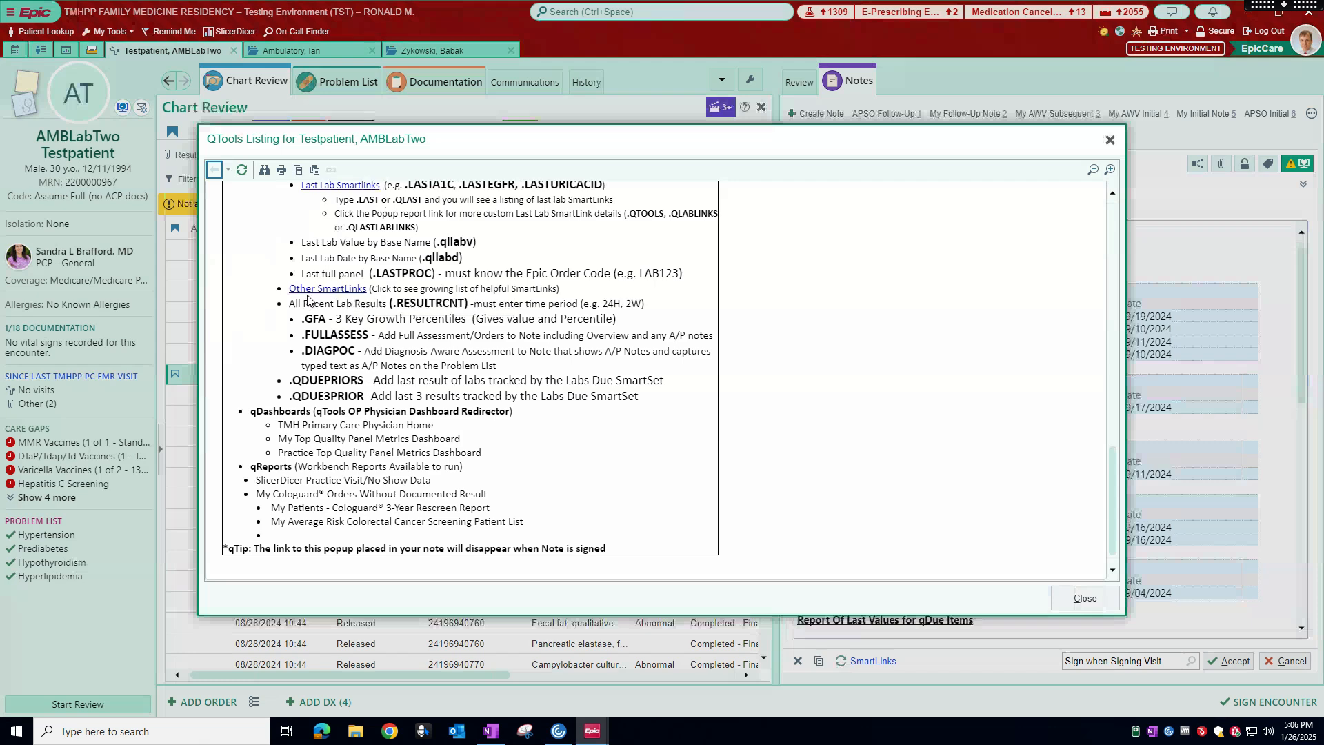
pyautogui.scroll(4, 307, 302)
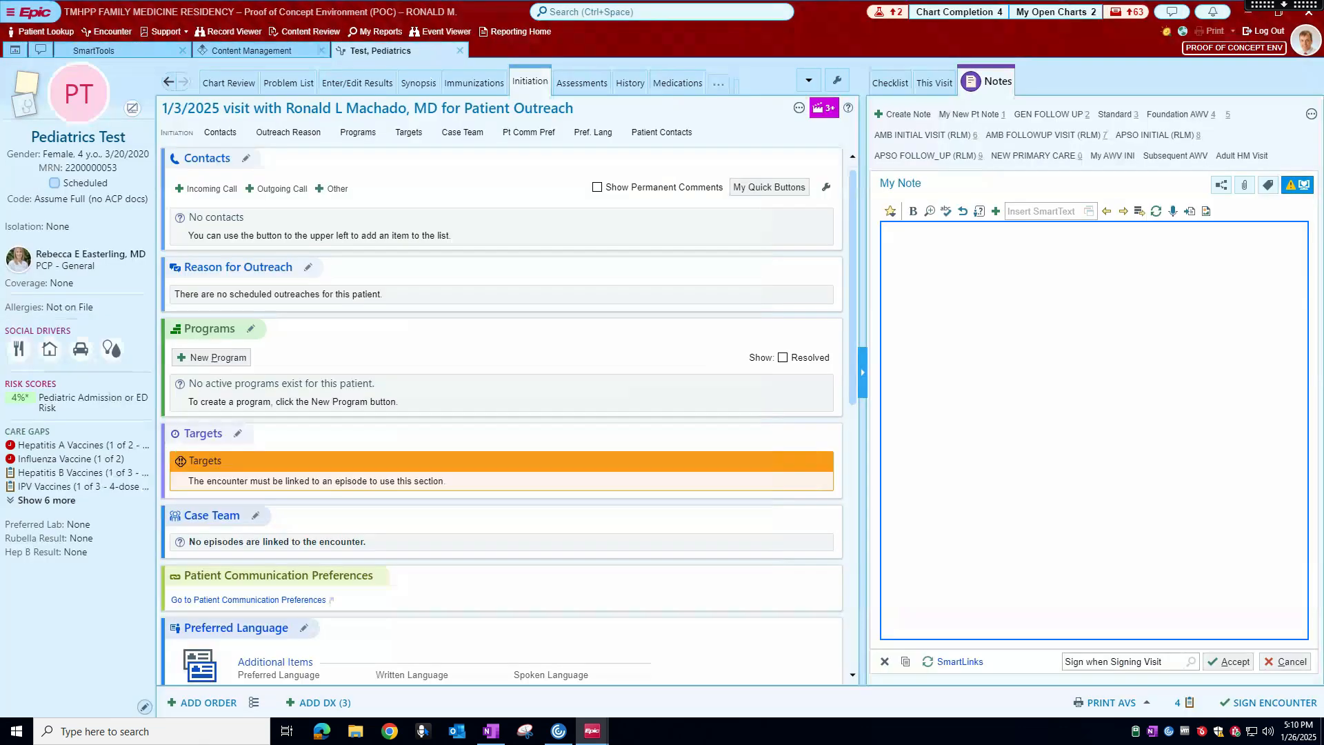
# Insert the GFA SmartLink in the pediatric test patient's blank note and the GROWTHPCT SmartLink on a line below it
pyautogui.write('.gfa')
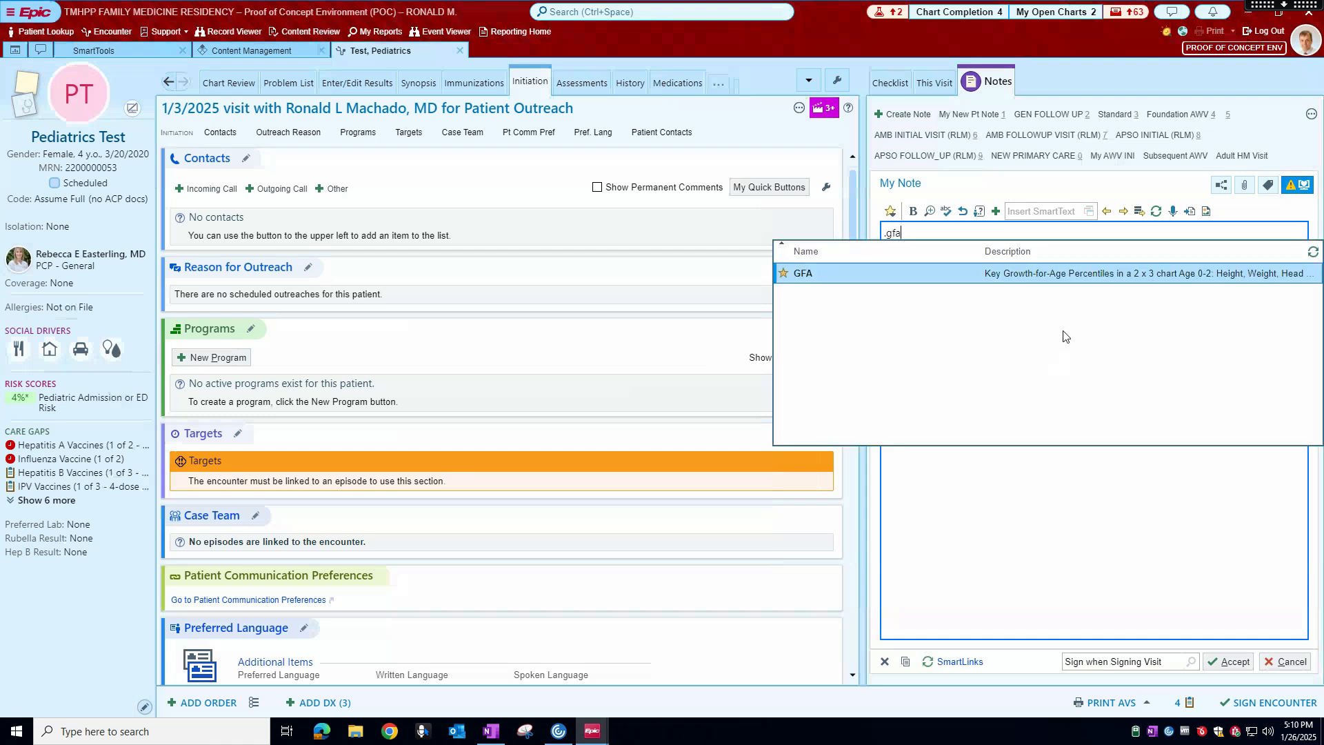
pyautogui.click(1123, 274)
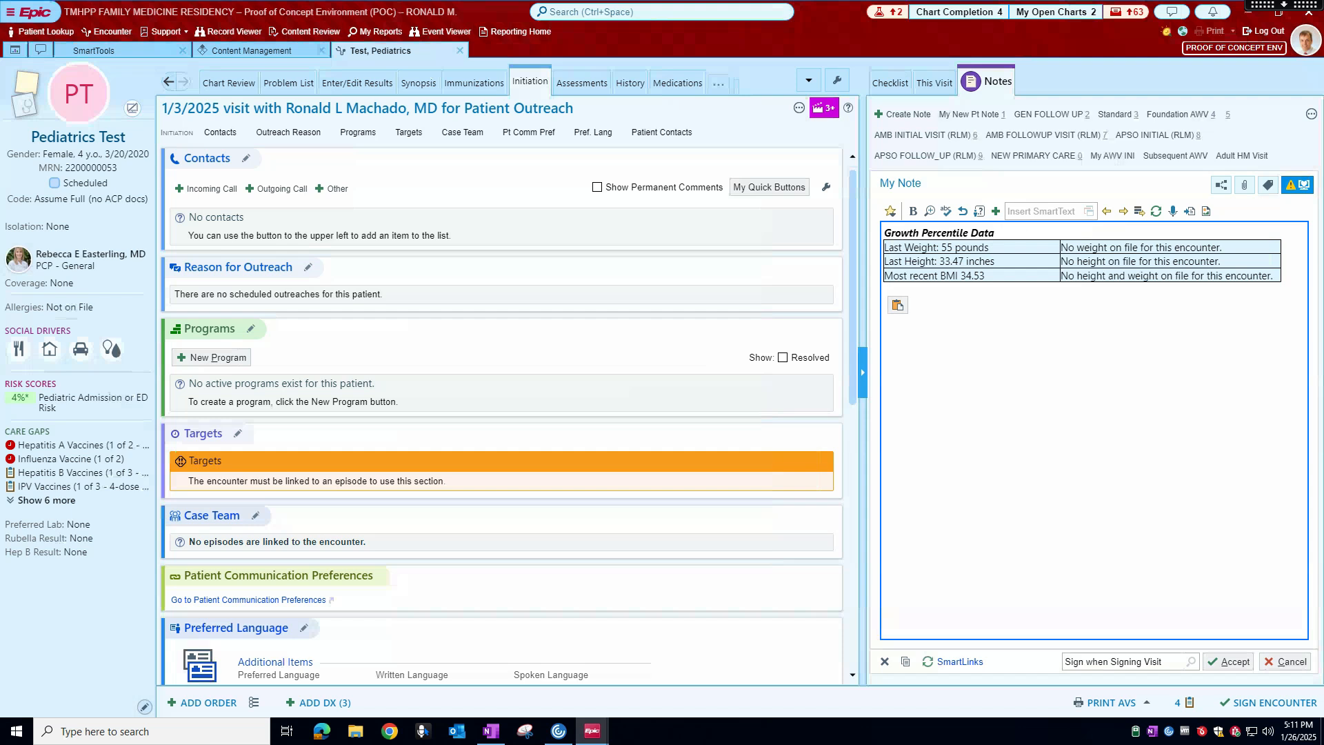
pyautogui.press('Return')
pyautogui.write('.grow')
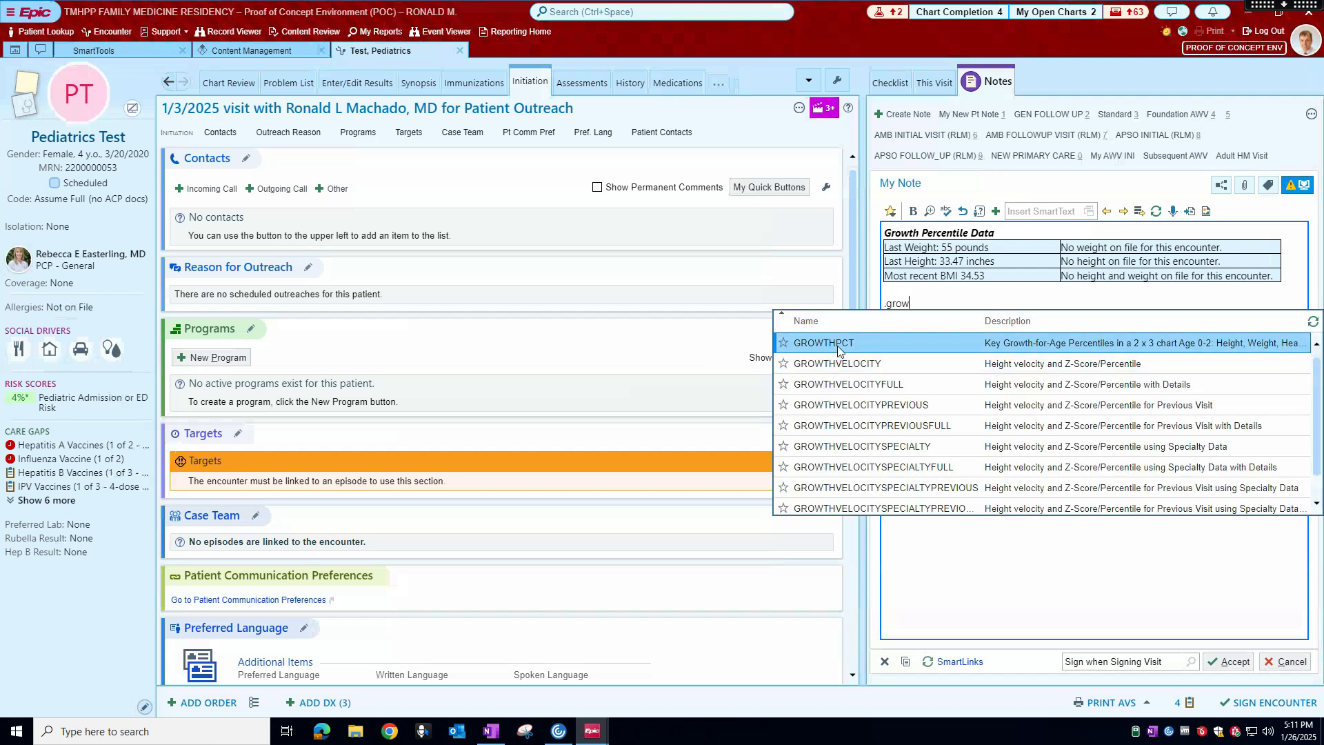
pyautogui.click(1061, 346)
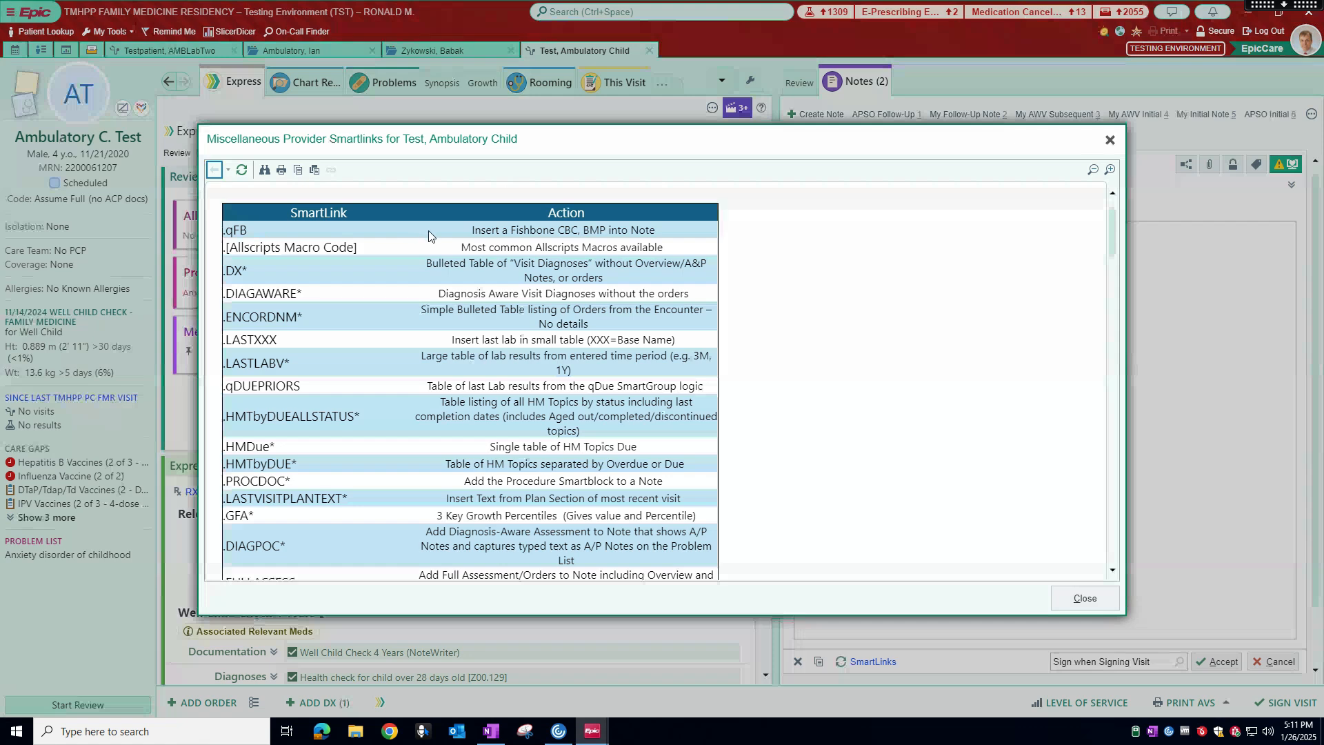
# Close the Miscellaneous Provider Smartlinks and qTools popups, and insert the MAT1 attestation statement below the note's qLinks line
pyautogui.click(1098, 606)
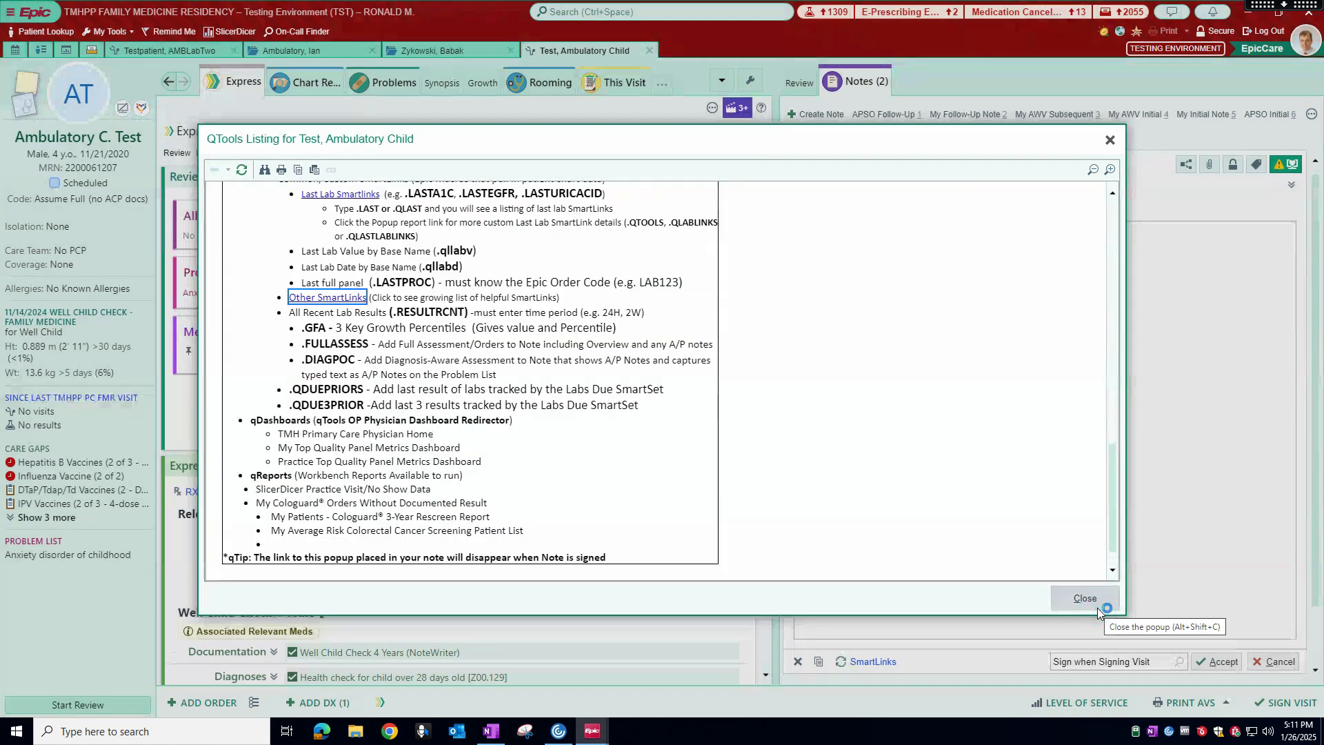
pyautogui.click(1098, 607)
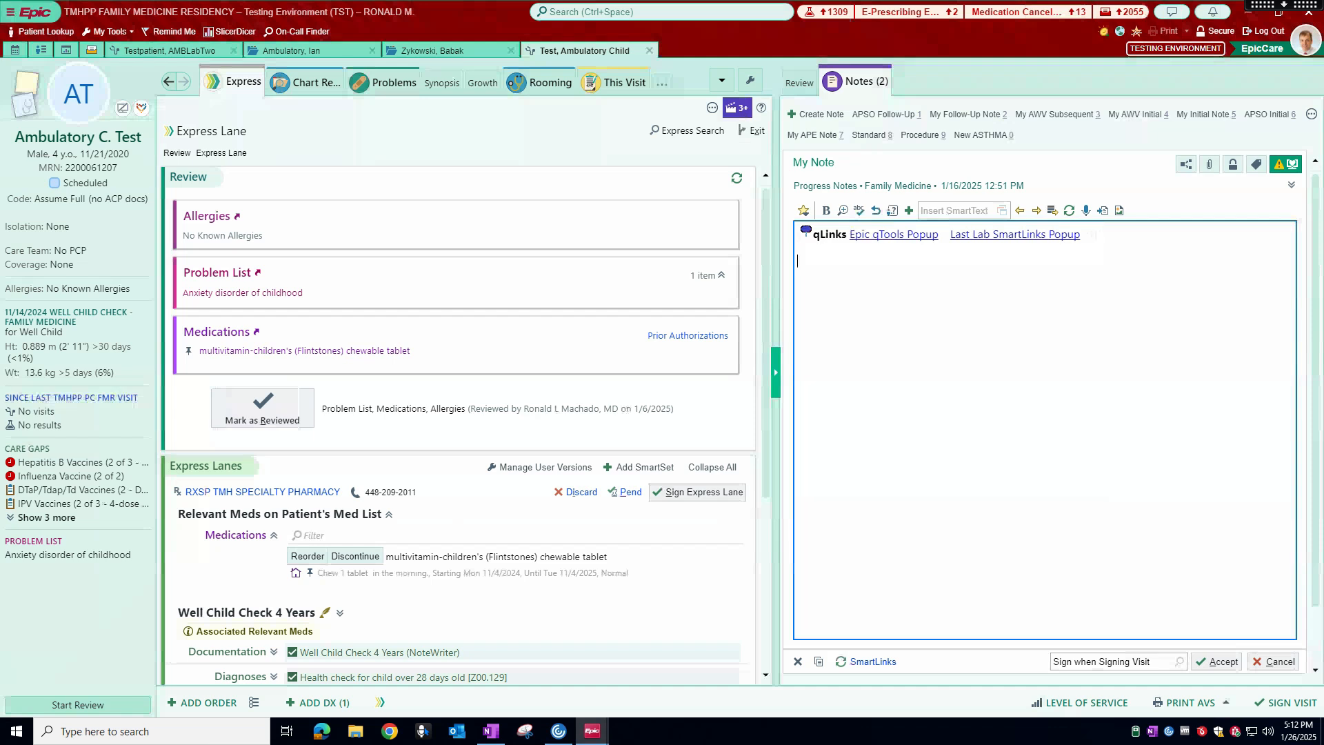
pyautogui.press('Return')
pyautogui.write('.mat')
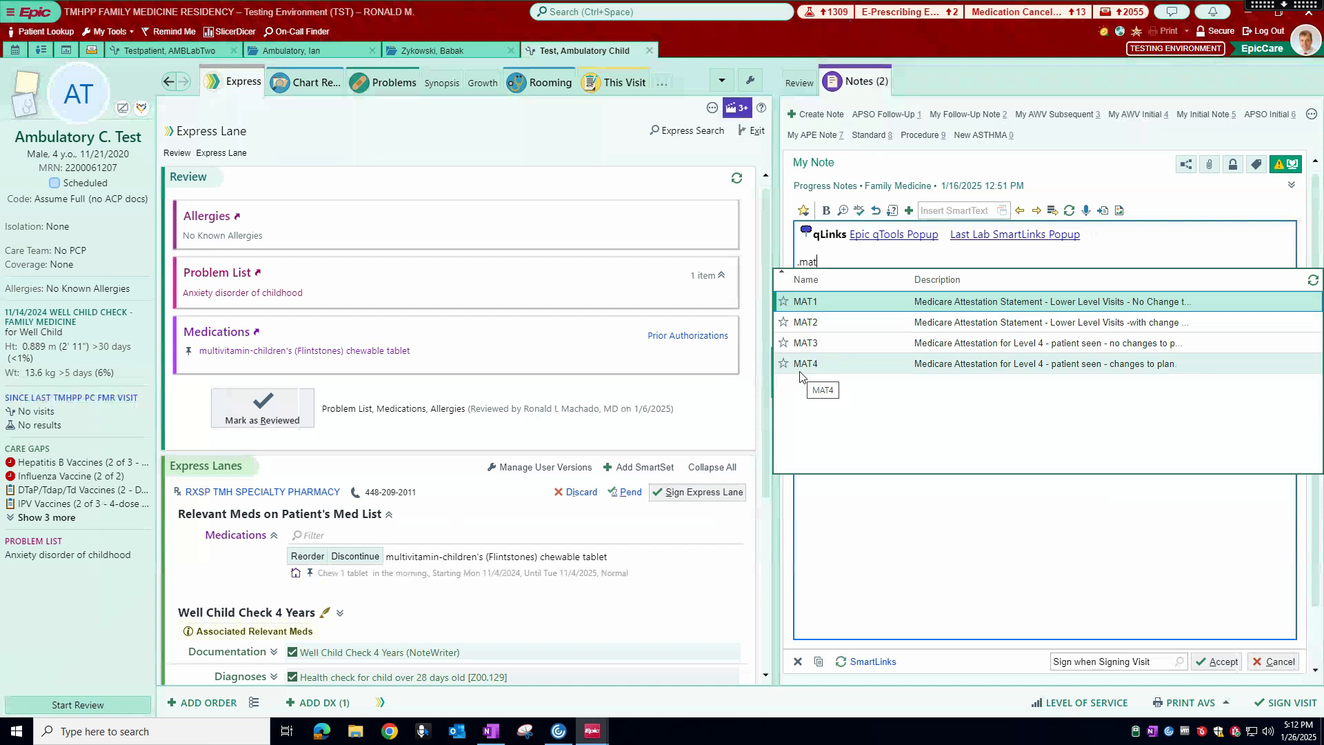
pyautogui.click(1018, 312)
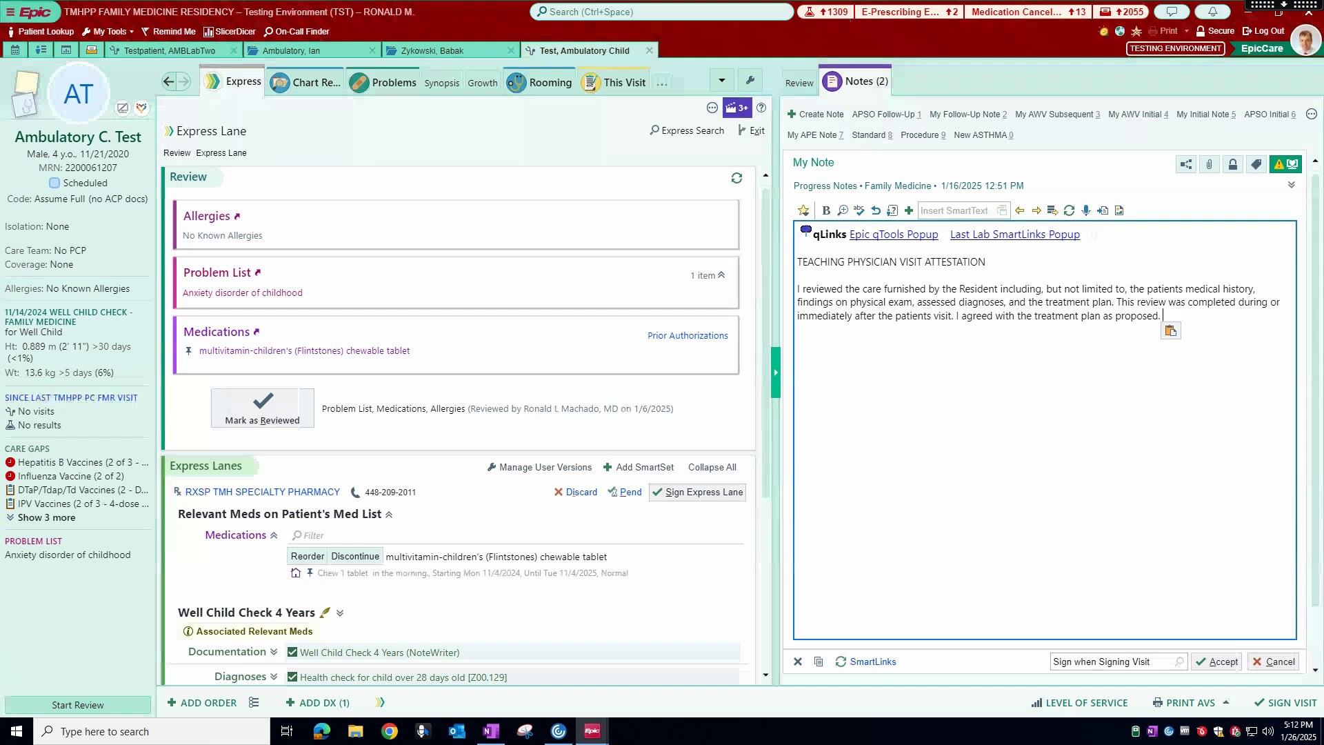
# Insert the ME SmartLink below the teaching physician attestation to add the provider's name with credentials
pyautogui.press('Return')
pyautogui.write('.me')
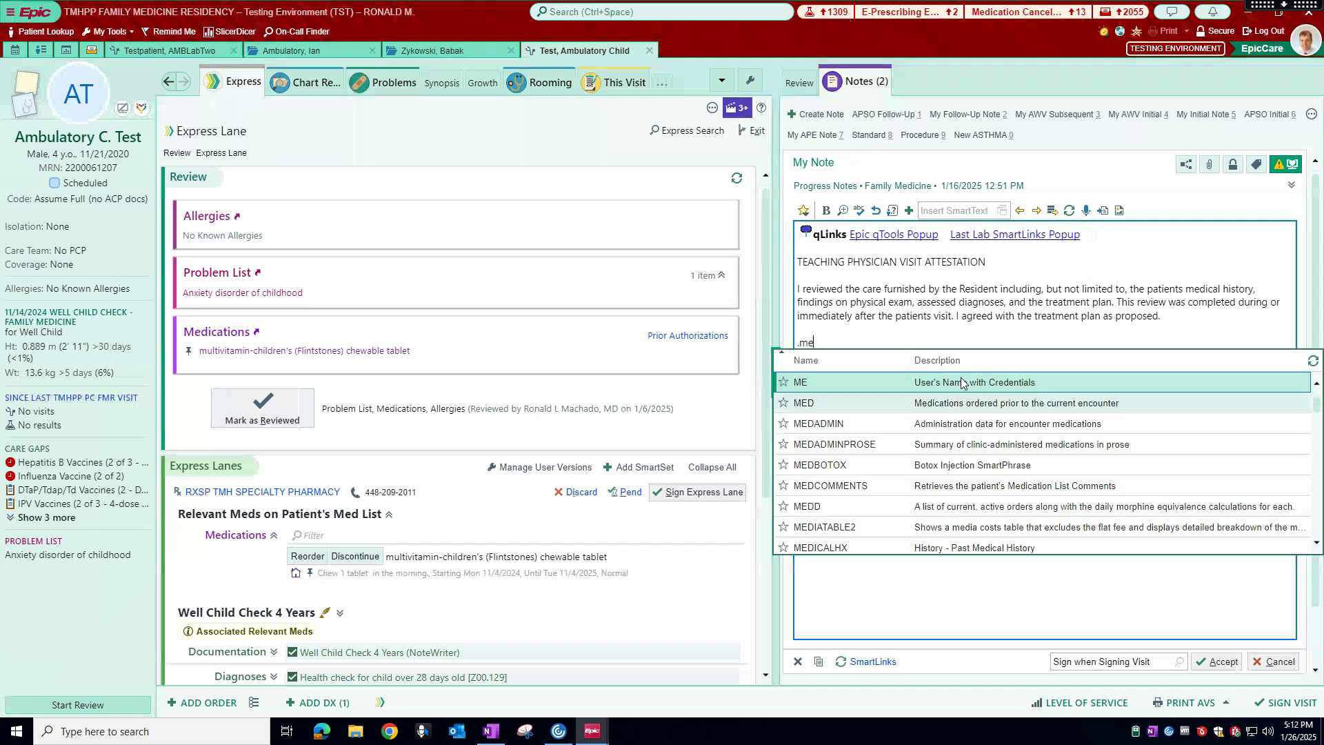
pyautogui.press('Return')
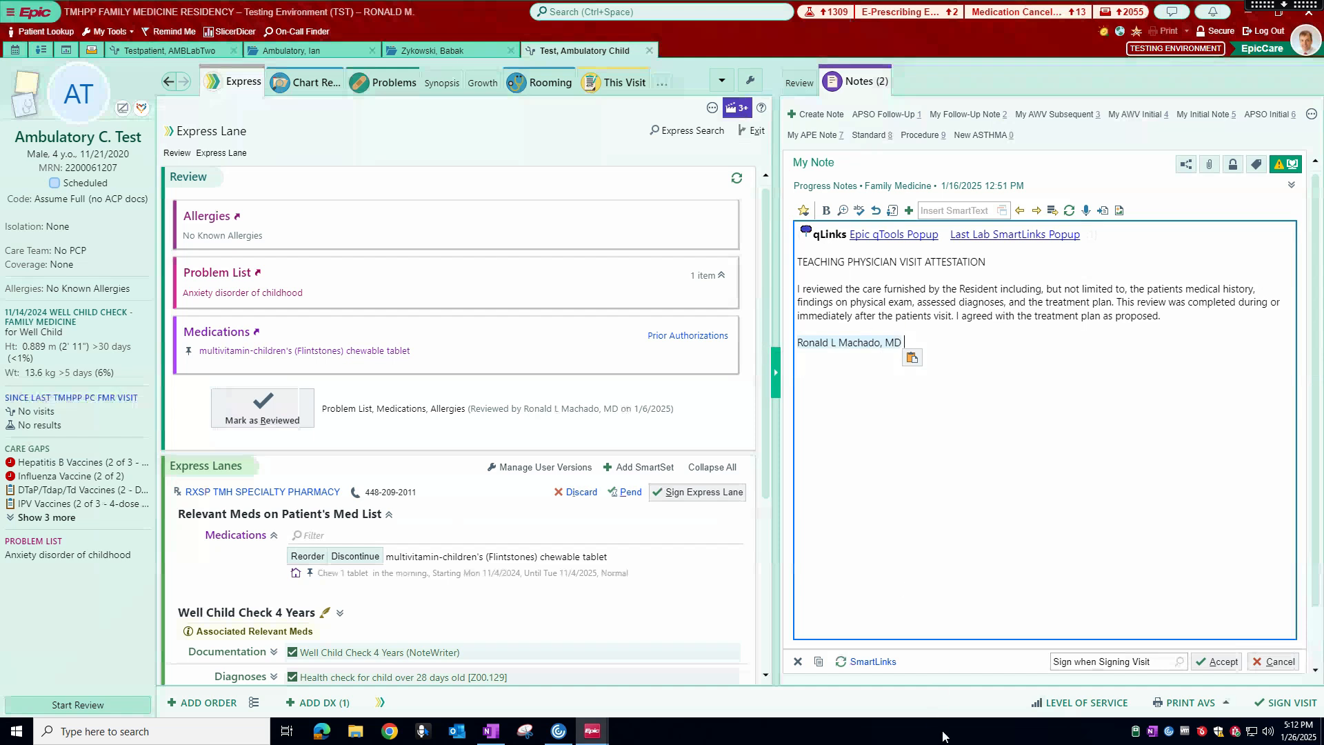
pyautogui.scroll(-2, 939, 703)
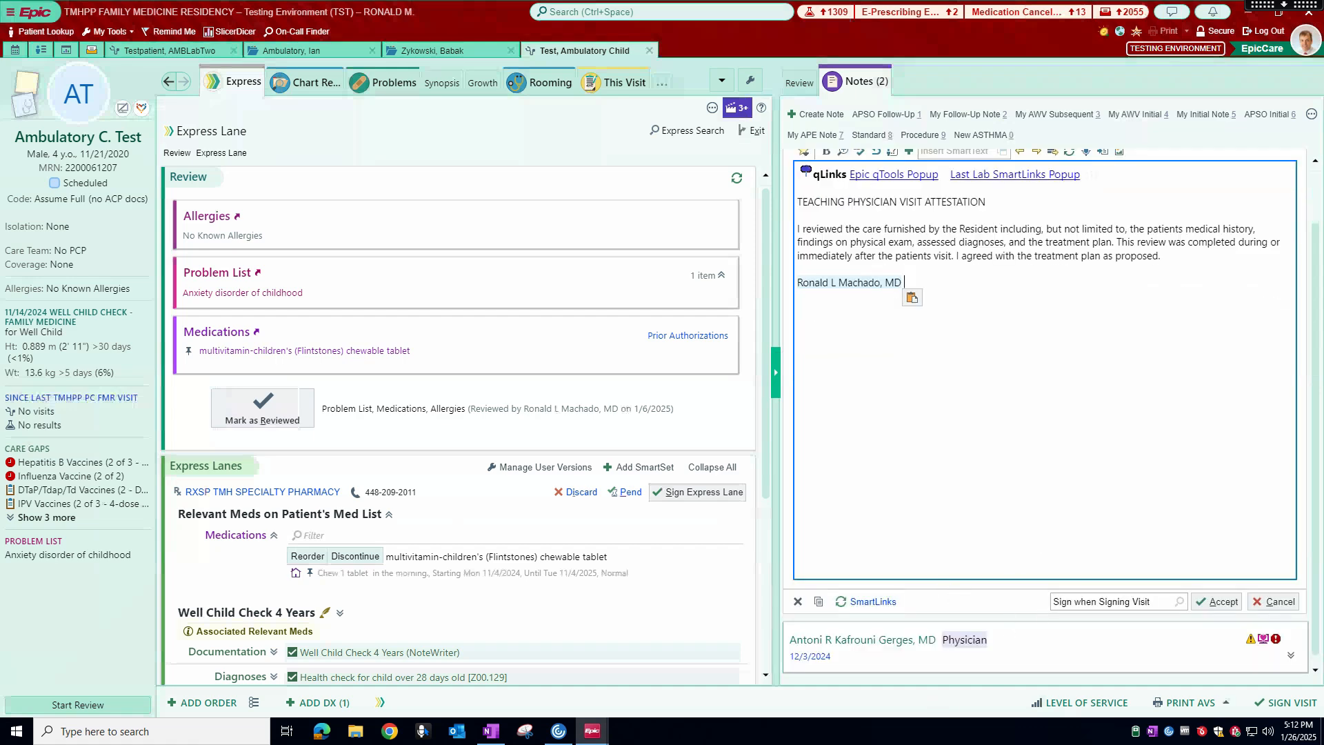
pyautogui.scroll(2, 870, 344)
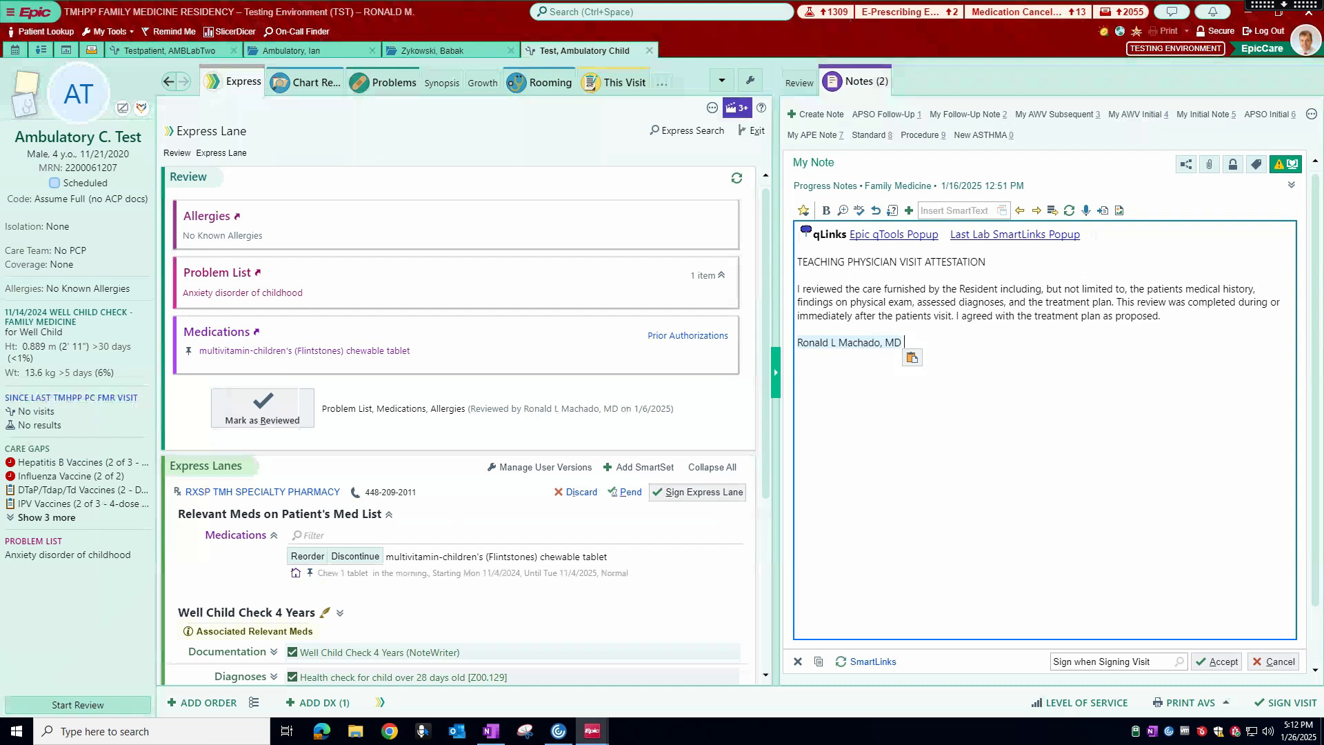
# Insert the ME SmartLink a second time on a new line below the first provider name
pyautogui.press('Return')
pyautogui.press('Return')
pyautogui.write('.me')
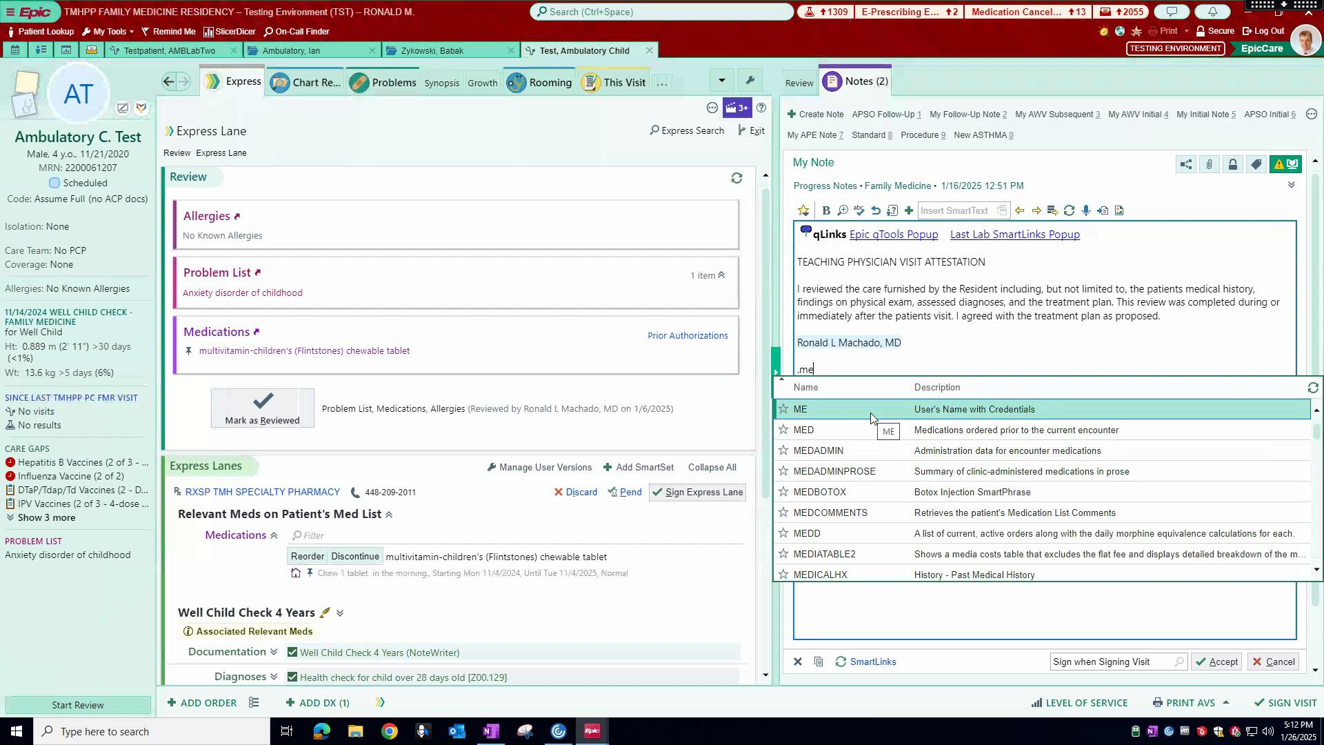
pyautogui.click(871, 414)
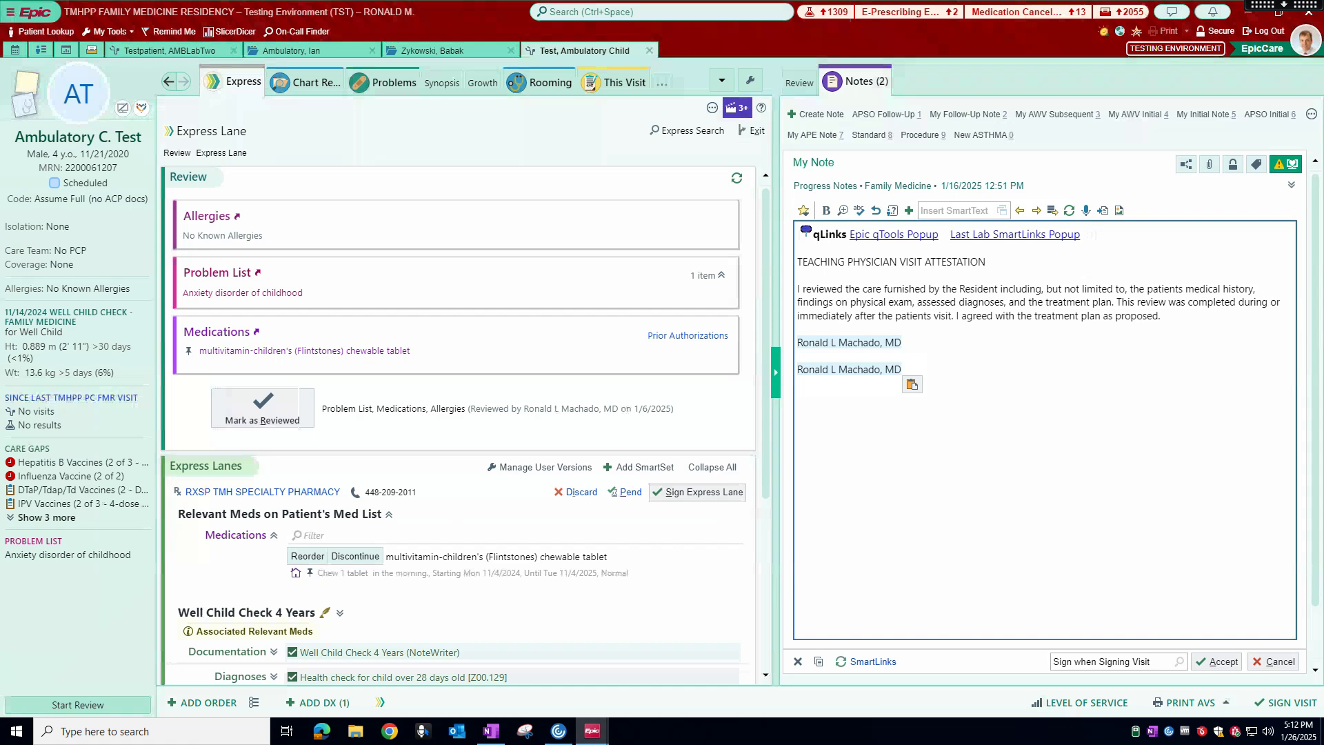
# Add the .pdmp database consultation statement and the NAP non-acute pain statement on separate lines below the provider names
pyautogui.press('Return')
pyautogui.write('.pdmp')
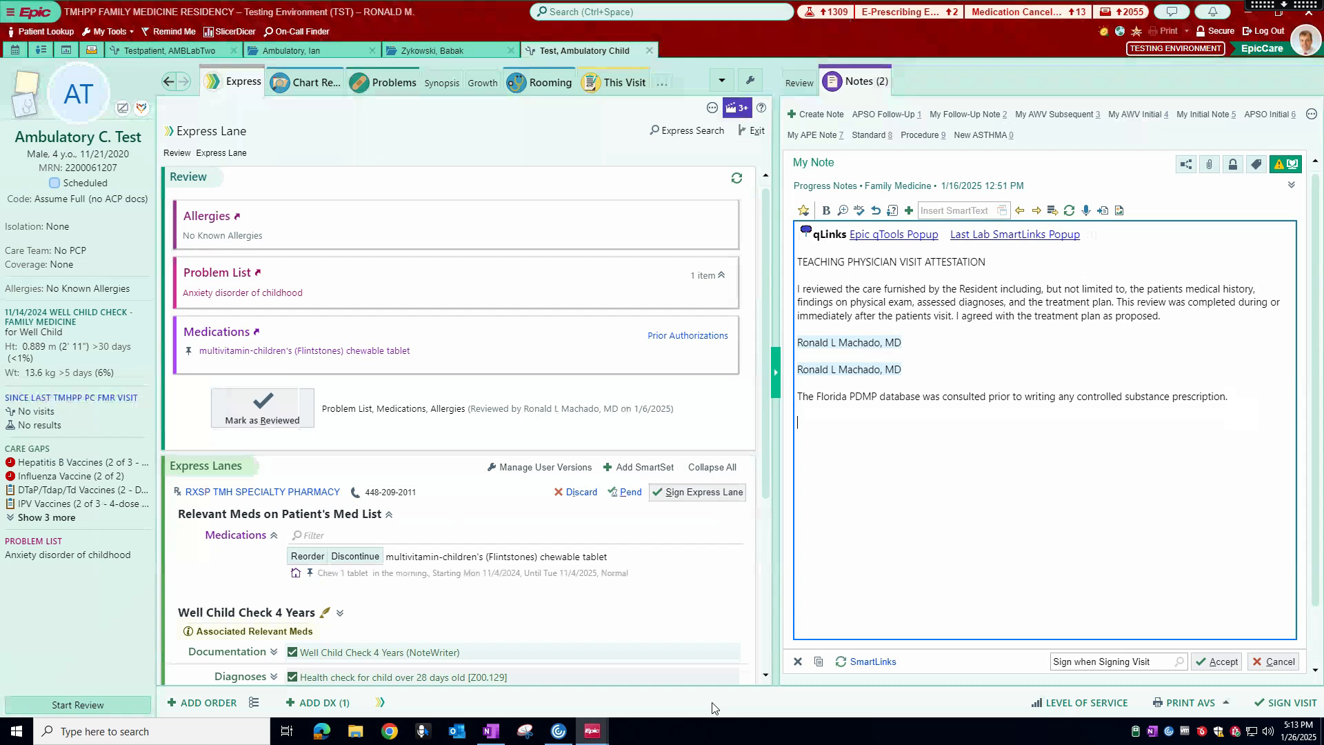
pyautogui.write('.nap')
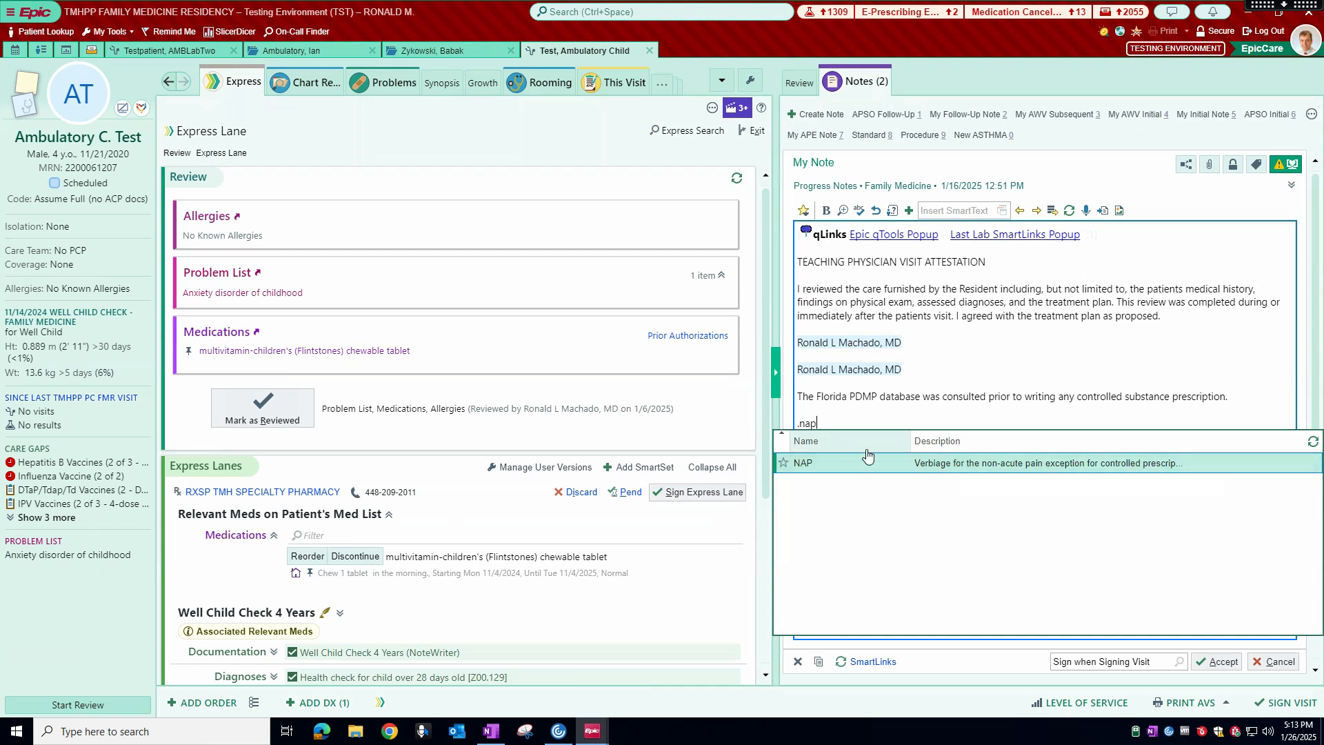
pyautogui.doubleClick(948, 469)
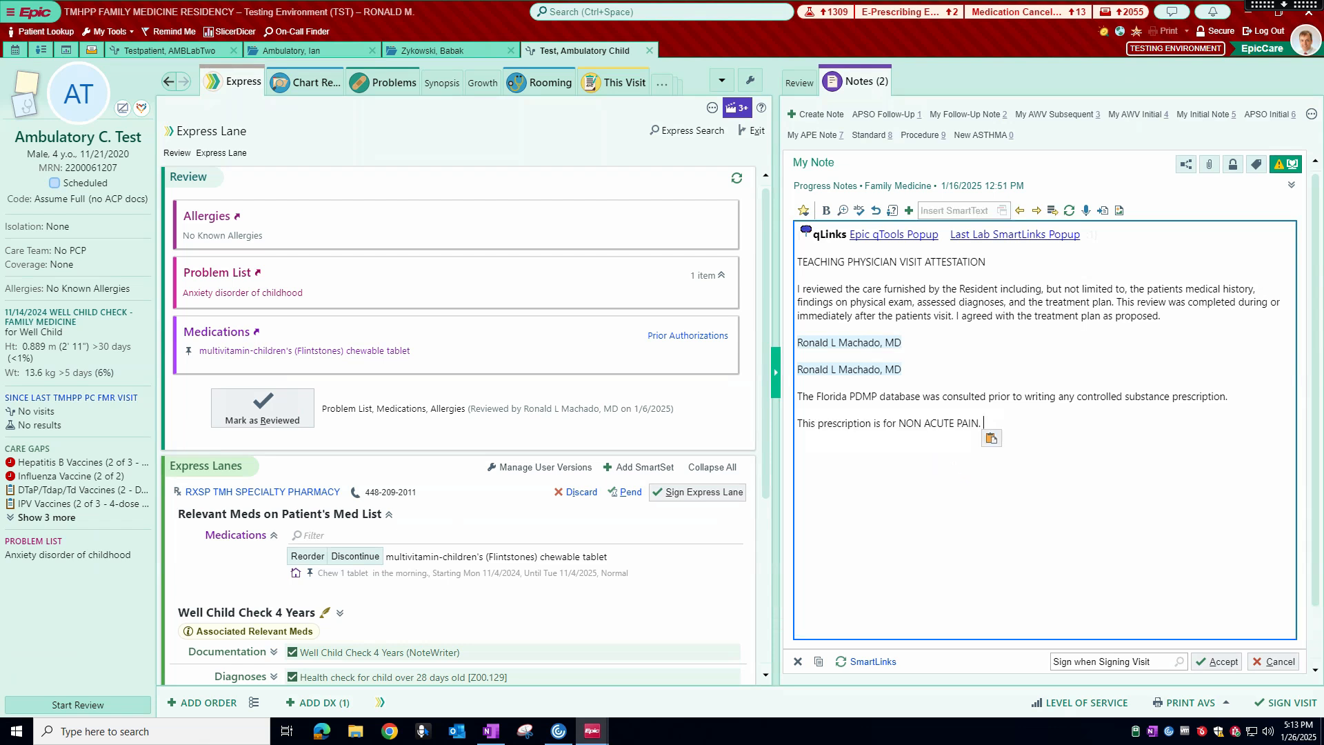
pyautogui.press('Return')
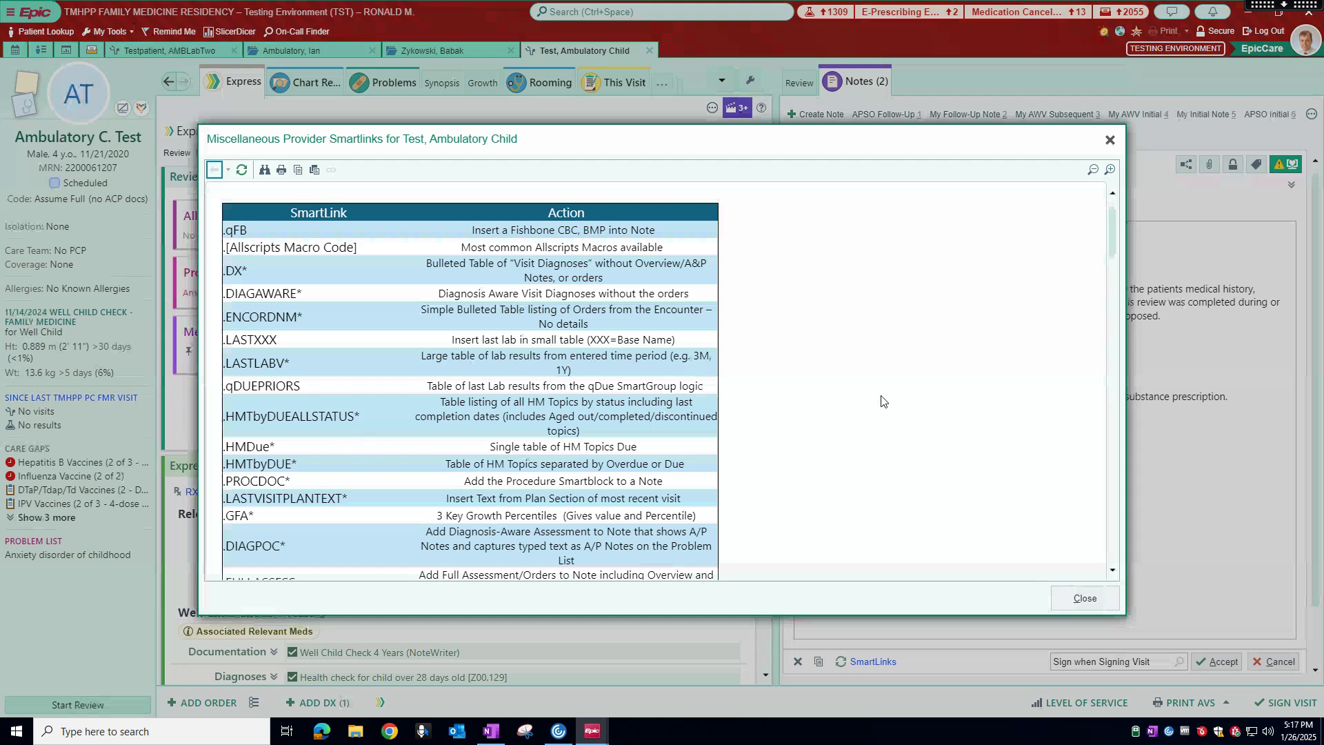
# Close the SmartLink popups and insert the HMTBYDUEALLSTATUS SmartLink below the non-acute pain statement in the note
pyautogui.click(1081, 596)
pyautogui.click(1094, 594)
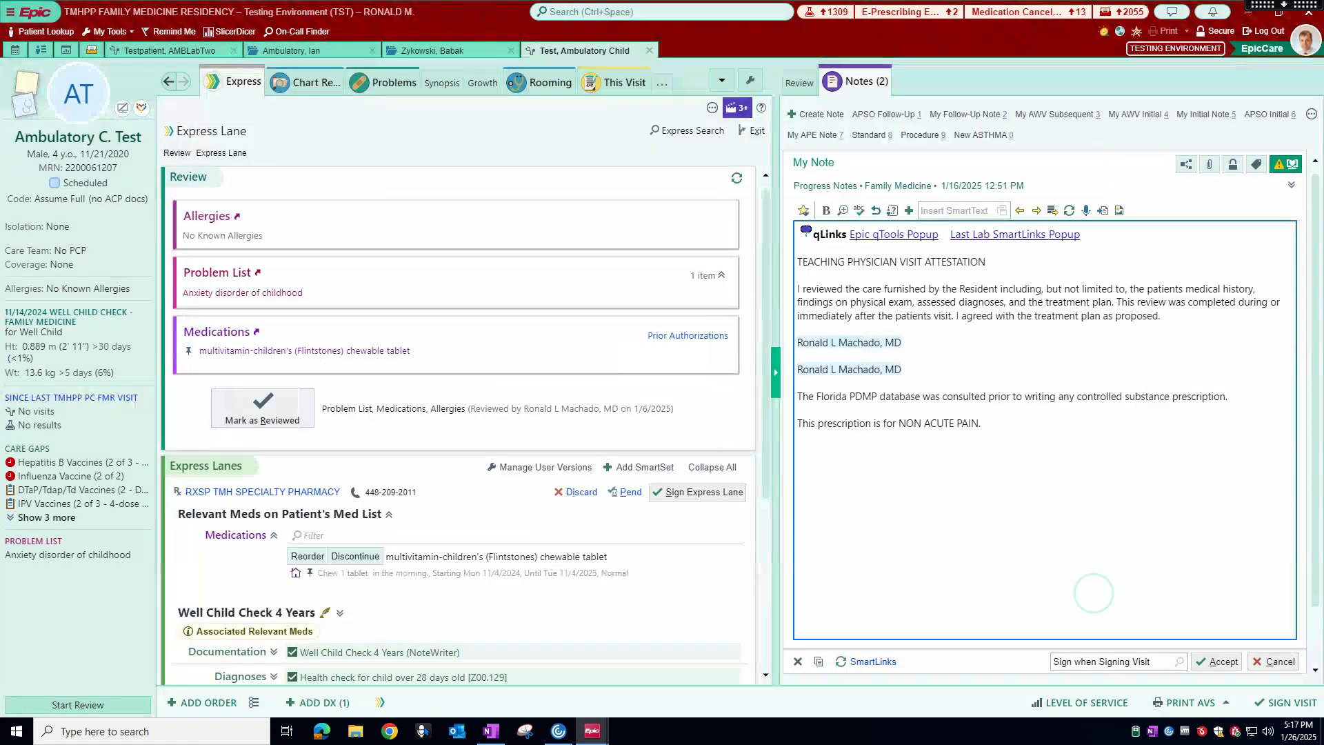
pyautogui.click(951, 468)
pyautogui.write('.hmtd')
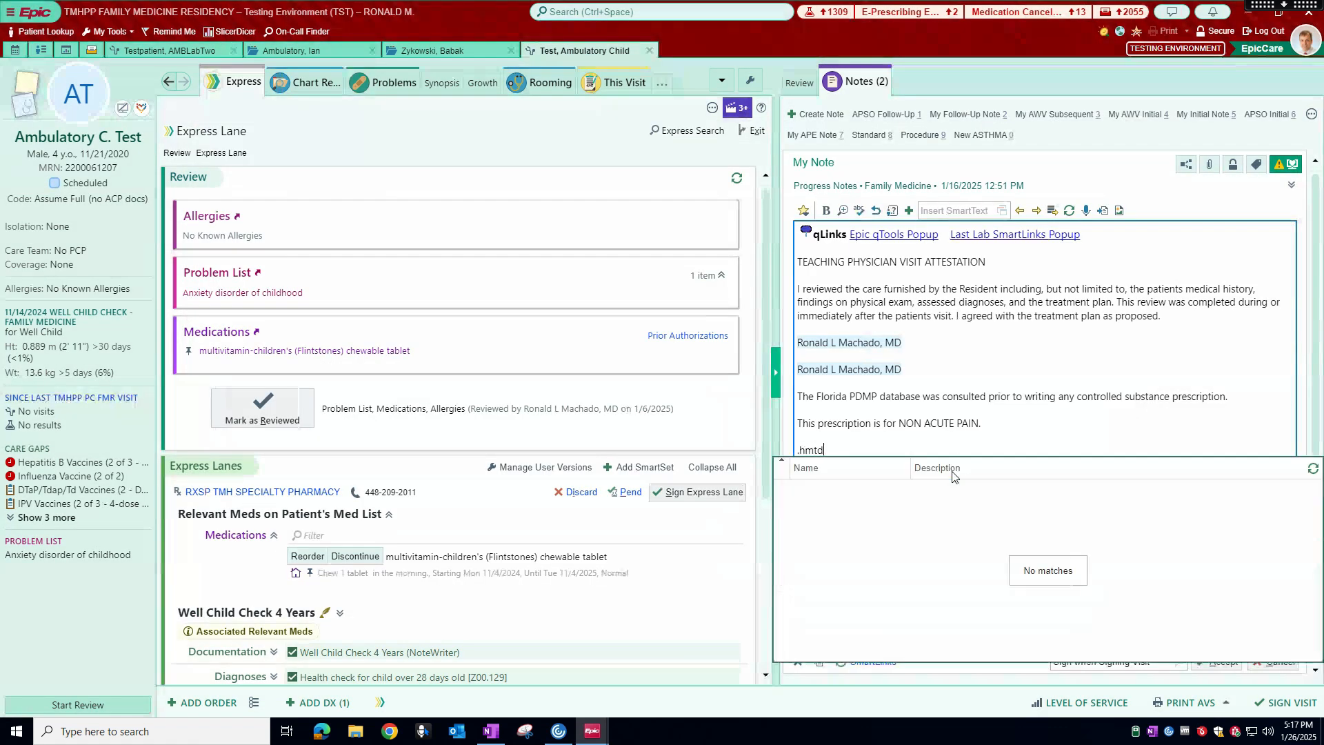
pyautogui.press('BackSpace')
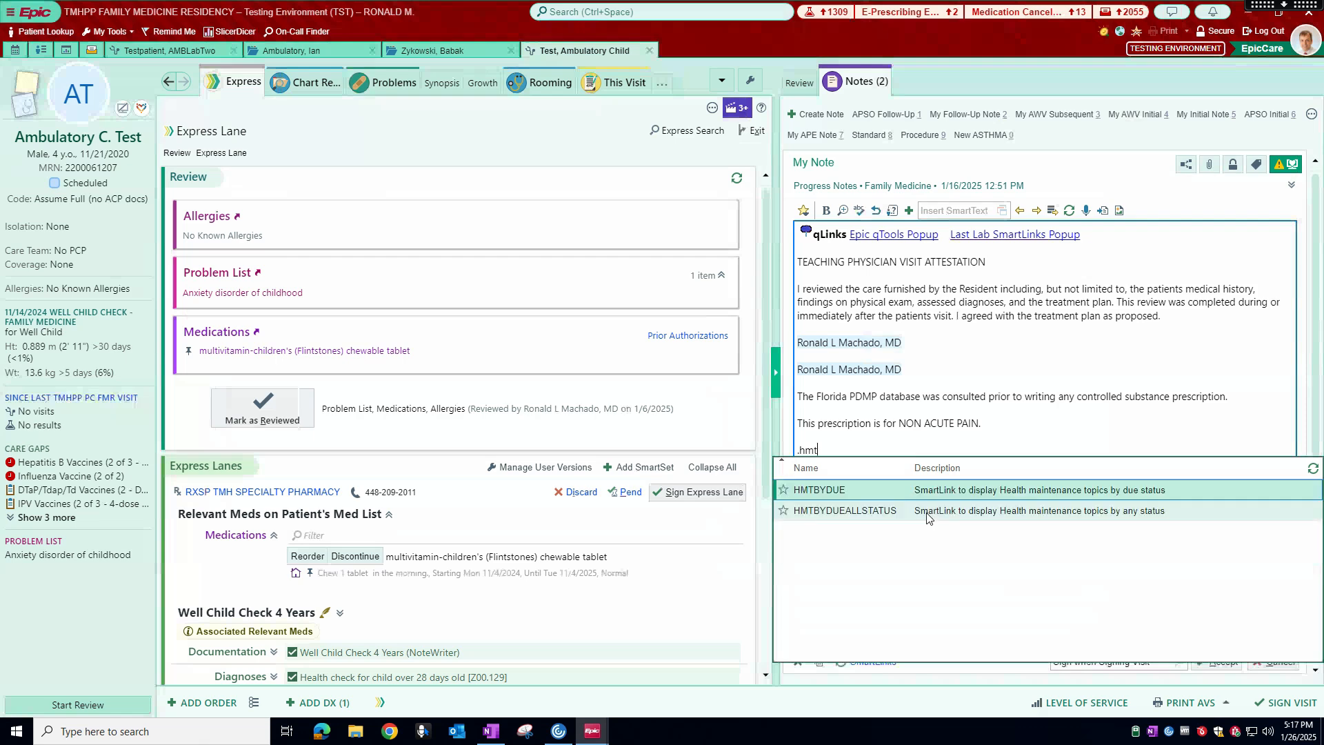
pyautogui.doubleClick(860, 512)
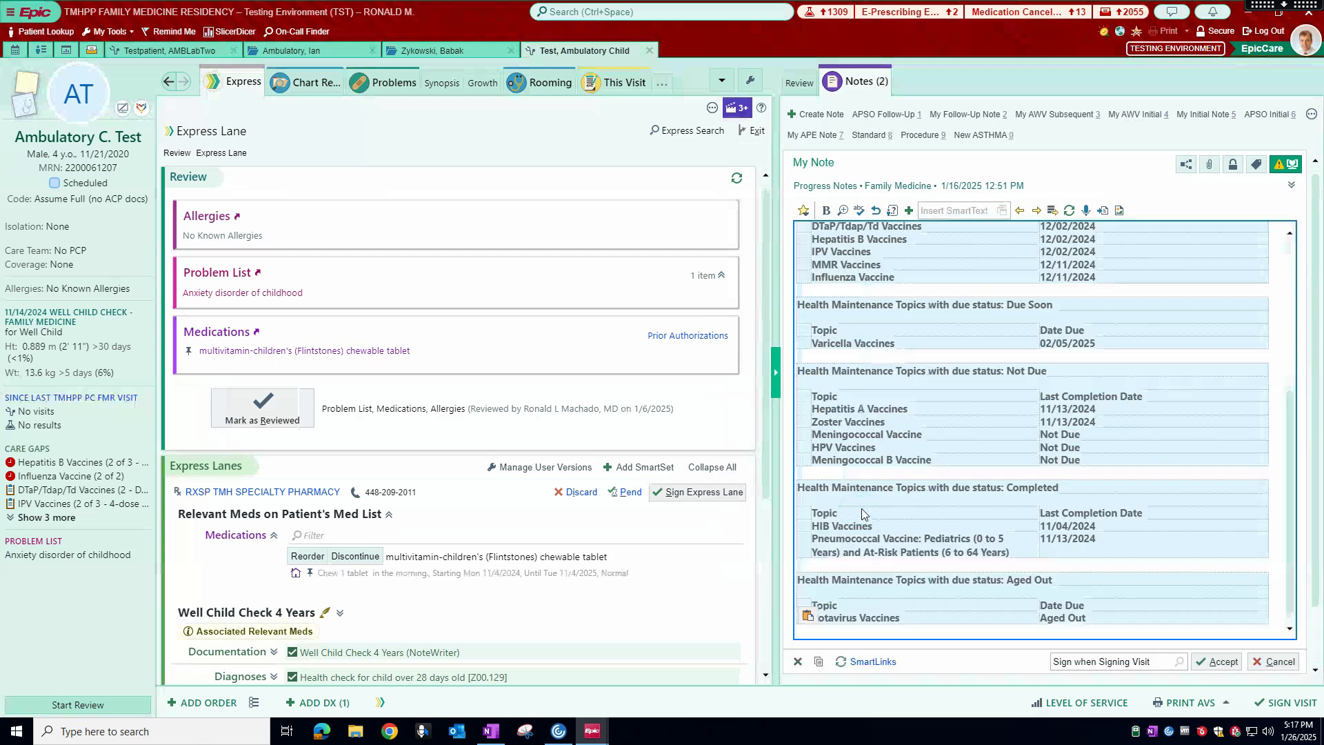
# Examine the inserted health maintenance tables for each due status and compare them with the care gaps in the patient summary
pyautogui.scroll(3, 1086, 374)
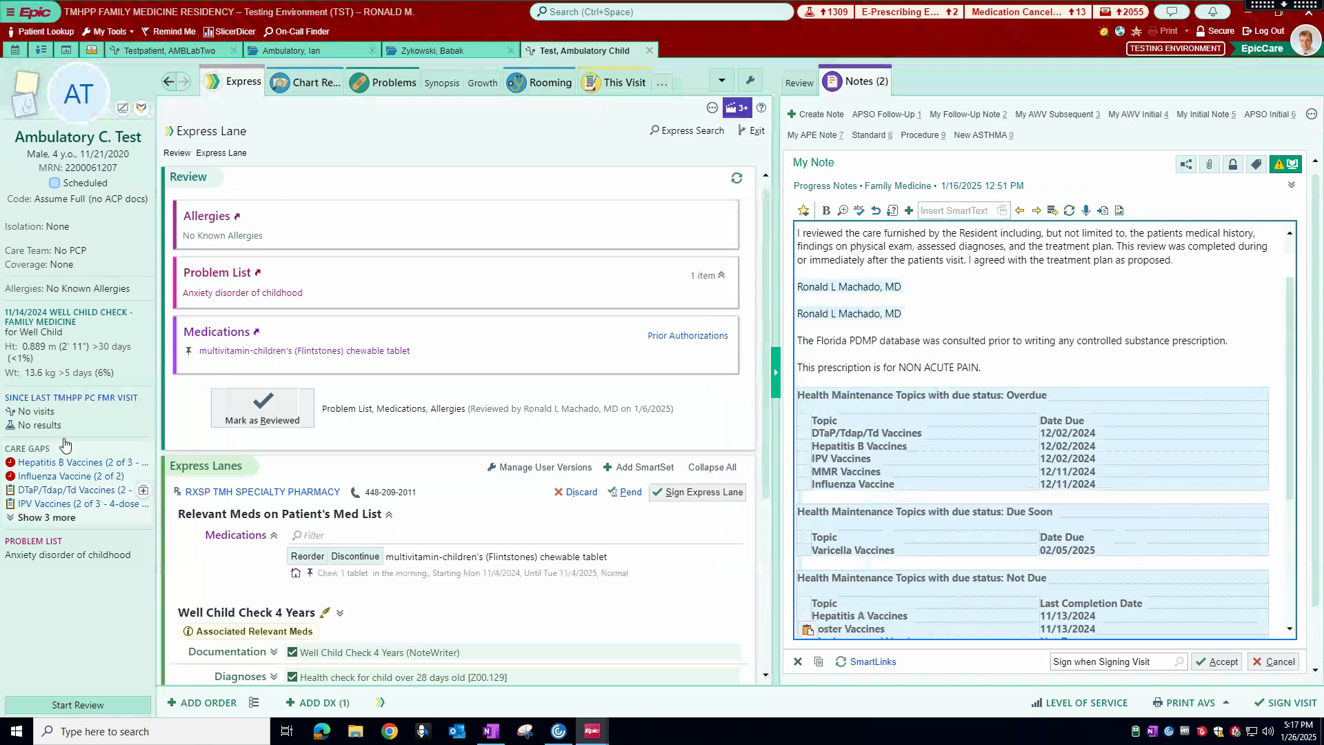
pyautogui.moveTo(24, 456)
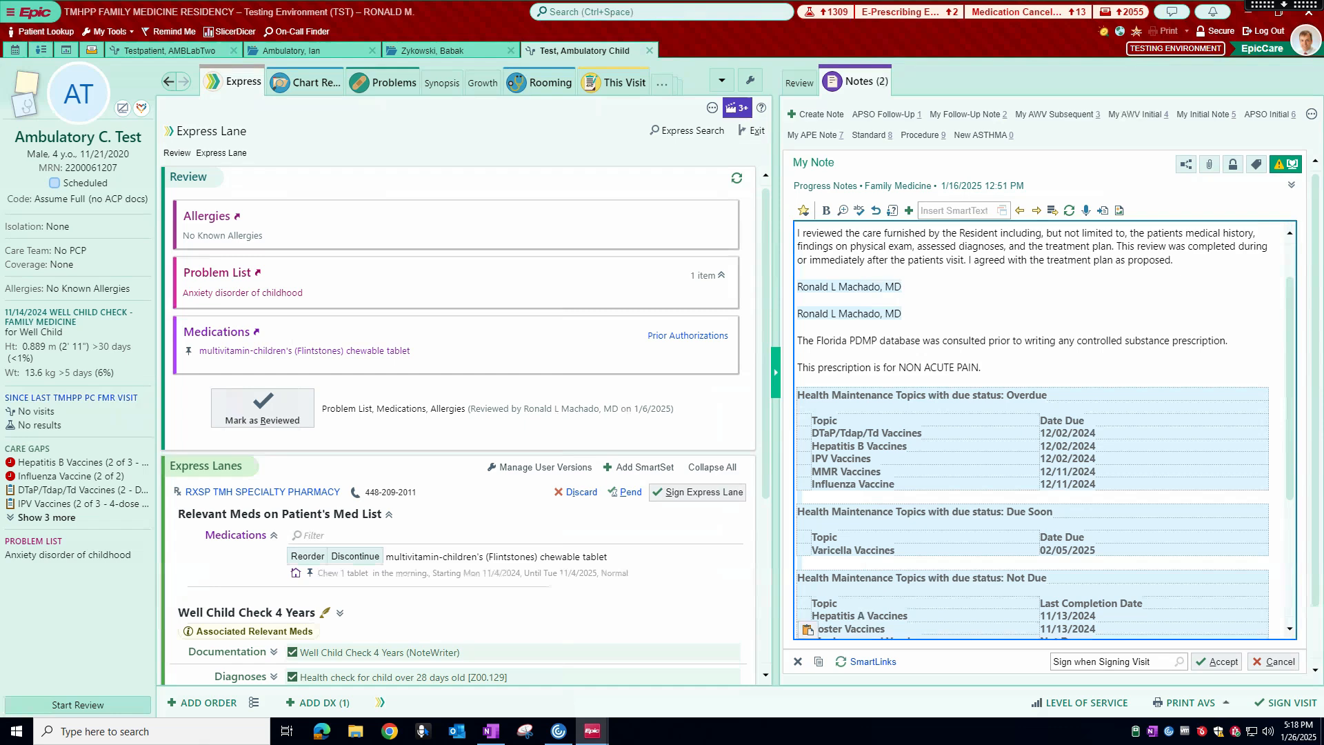
pyautogui.scroll(-8, 1034, 414)
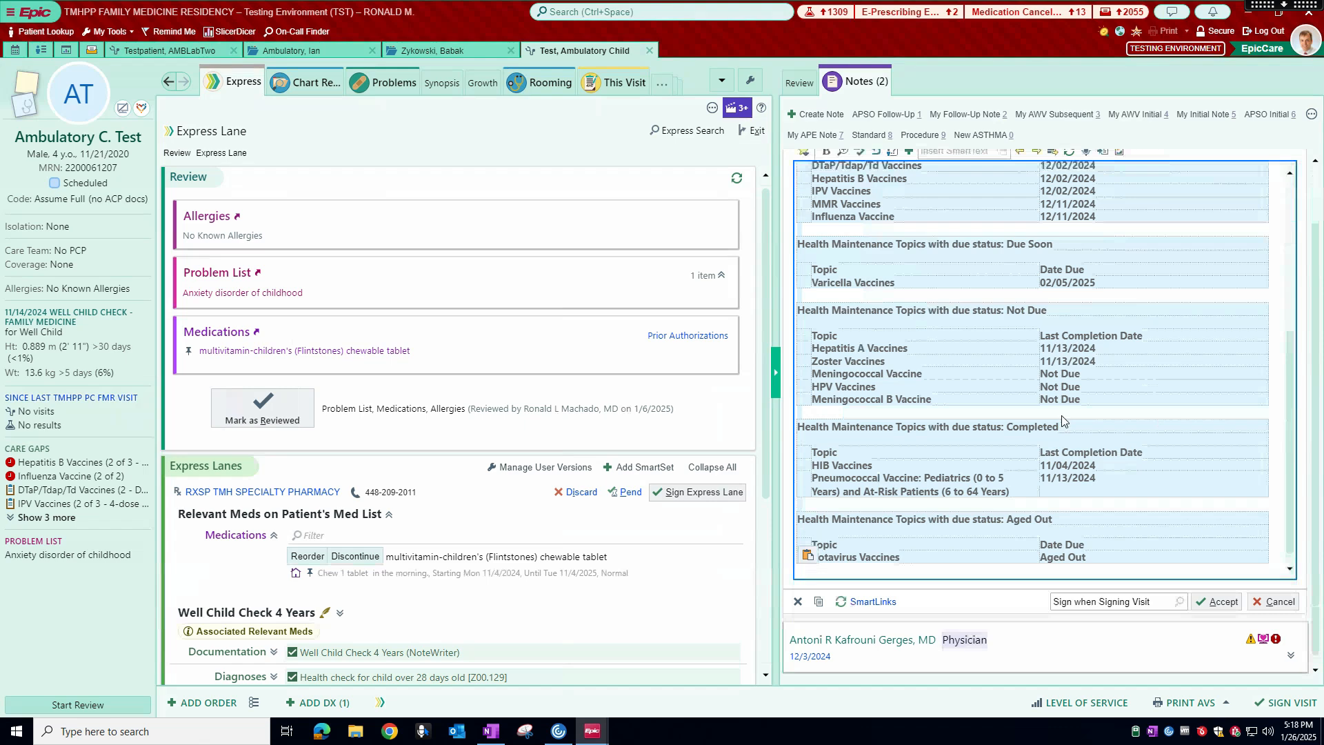
pyautogui.scroll(4, 1061, 416)
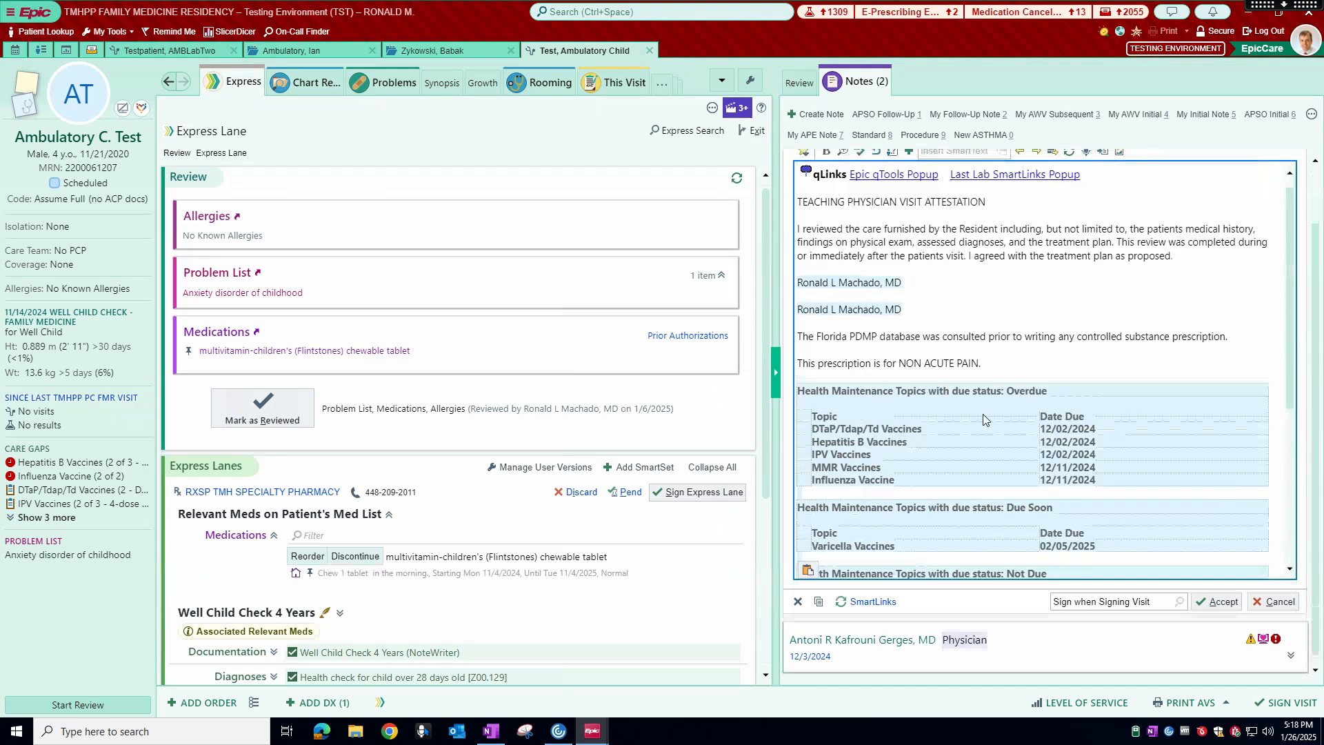
pyautogui.scroll(-3, 1001, 381)
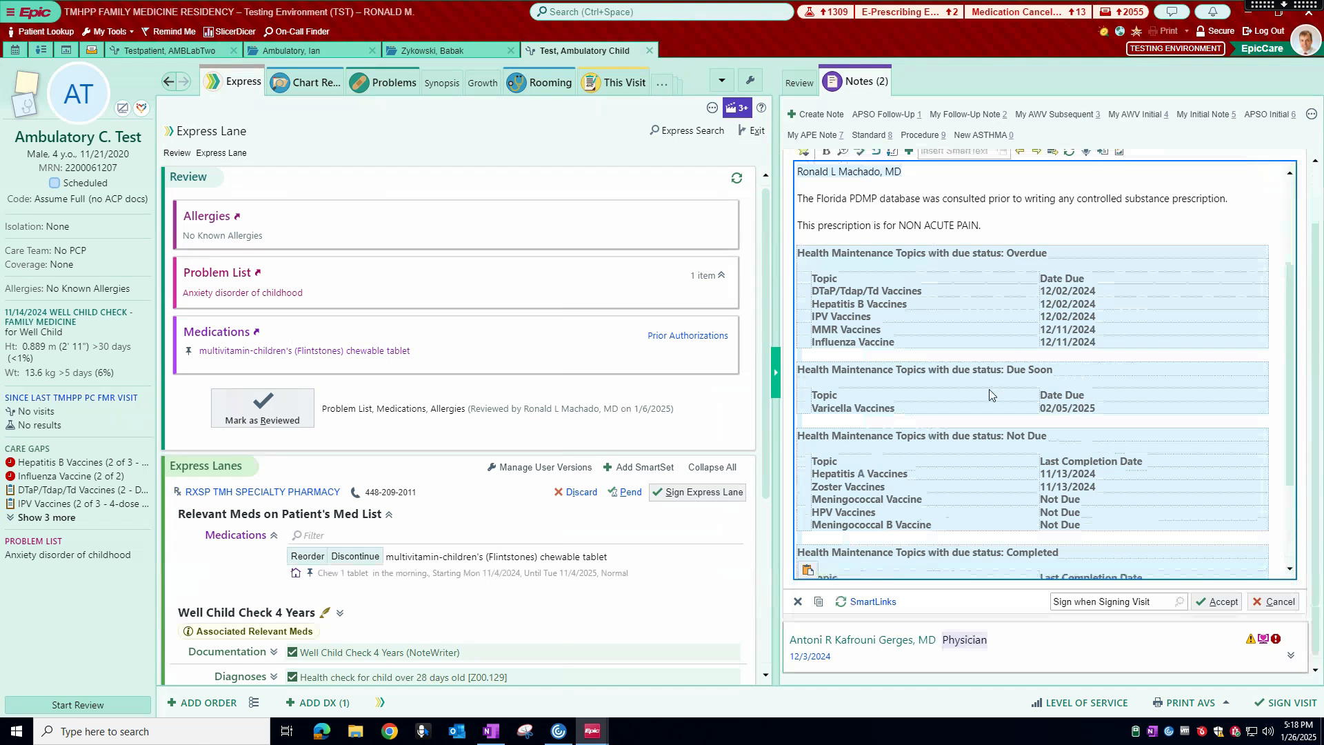
pyautogui.scroll(-2, 1030, 410)
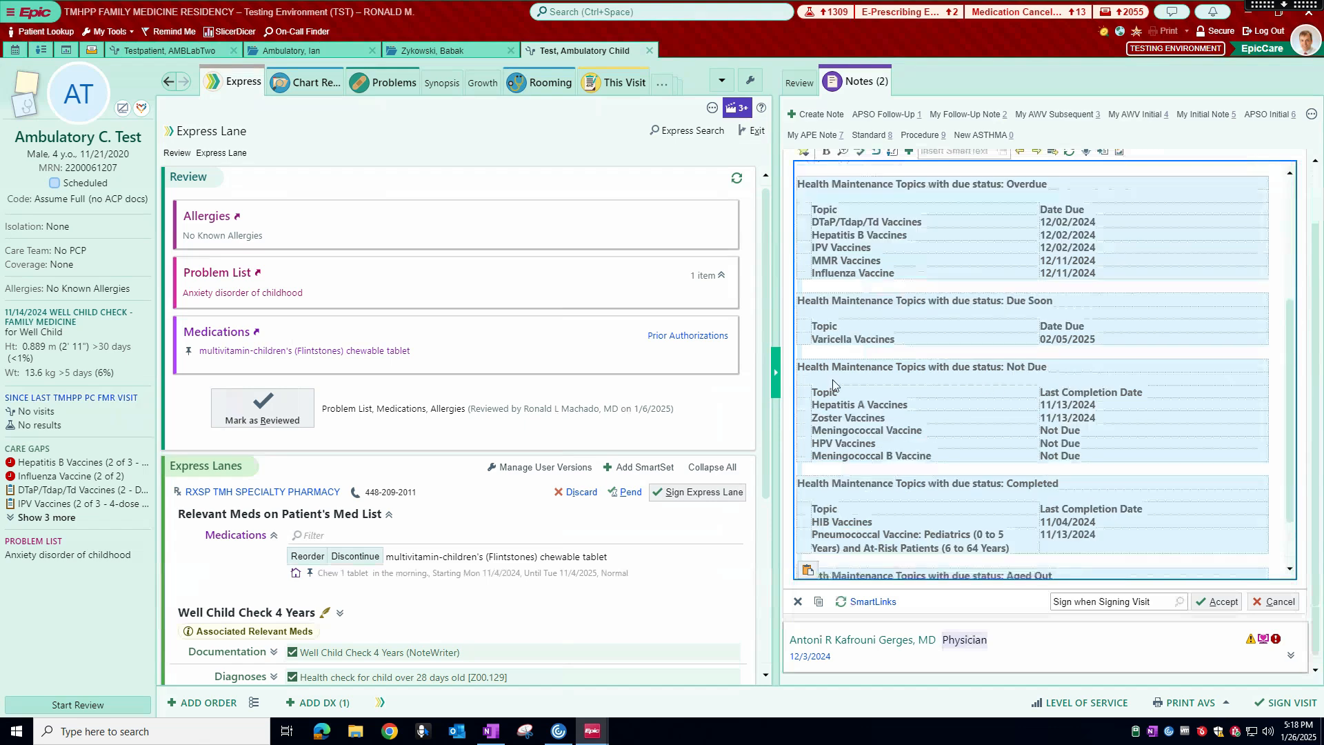
pyautogui.scroll(-1, 1075, 407)
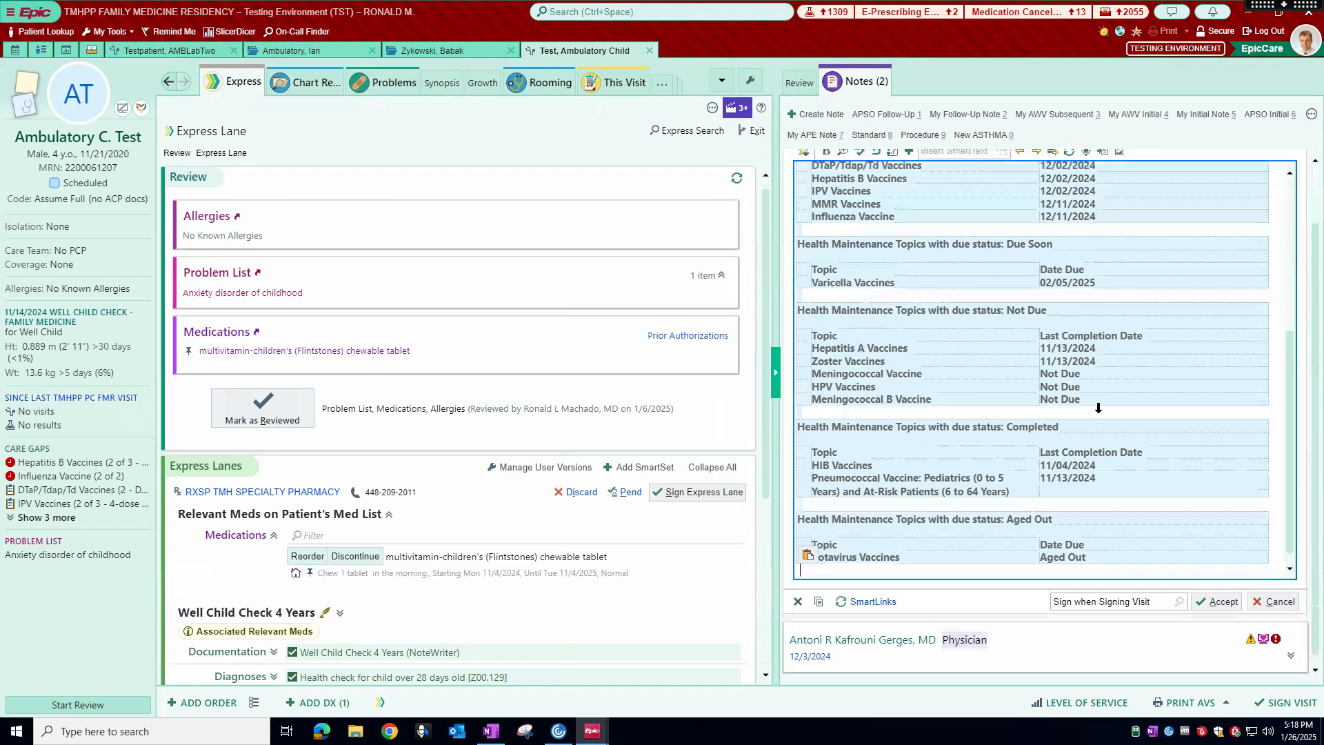
pyautogui.scroll(4, 1098, 408)
pyautogui.scroll(-4, 1098, 408)
# Insert the HMTBYDUE SmartLink below the all-status health maintenance tables and expand the patient's care gaps list
pyautogui.press('Return')
pyautogui.press('Return')
pyautogui.write('.hmt')
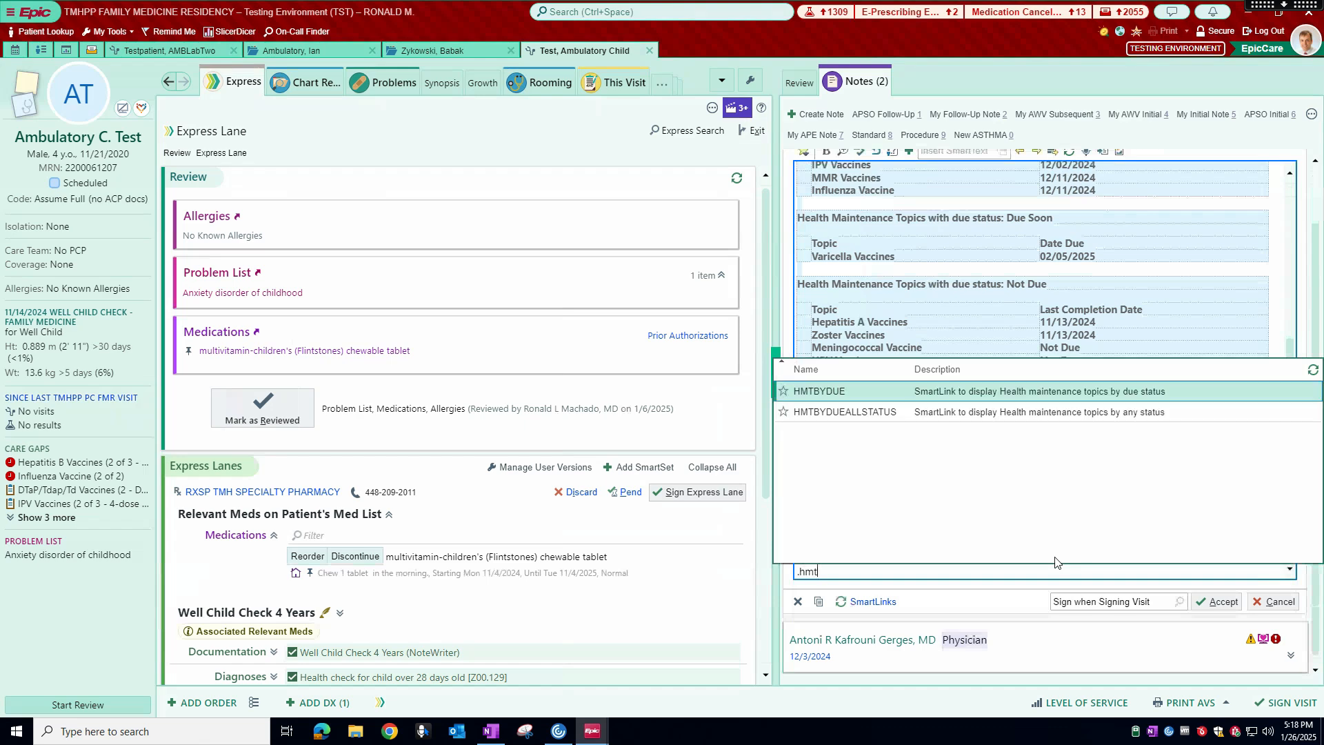
pyautogui.doubleClick(822, 398)
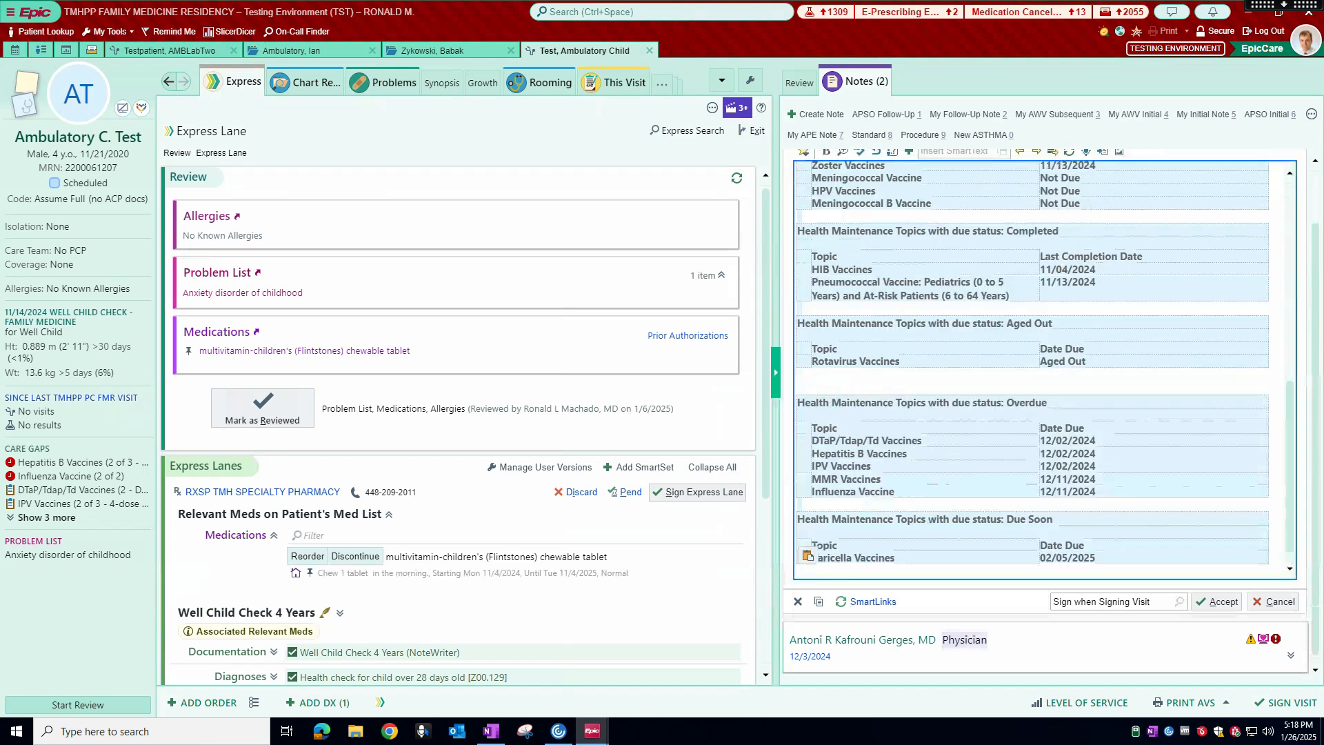
pyautogui.click(24, 465)
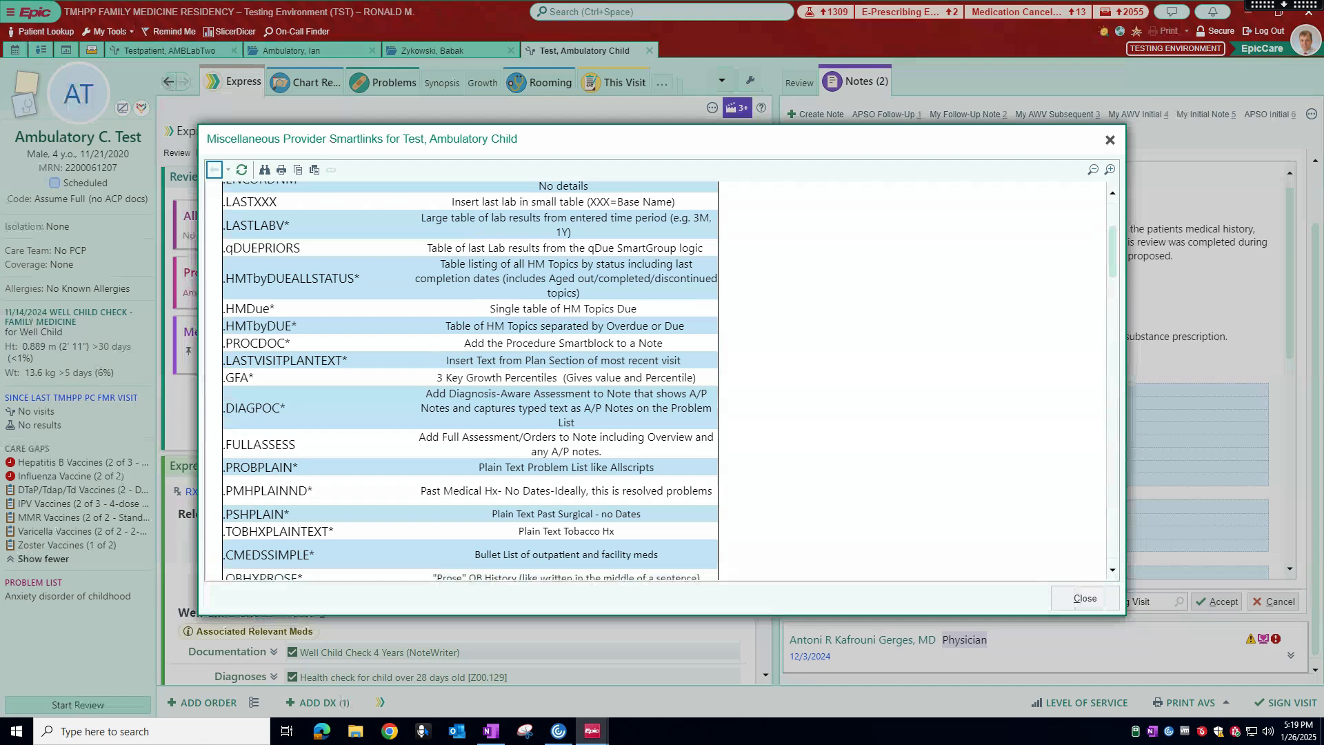
# Find the plain-text problem list SmartLink in the provider list and insert PROBPLAIN into the lab test patient's empty progress note
pyautogui.scroll(-1, 469, 379)
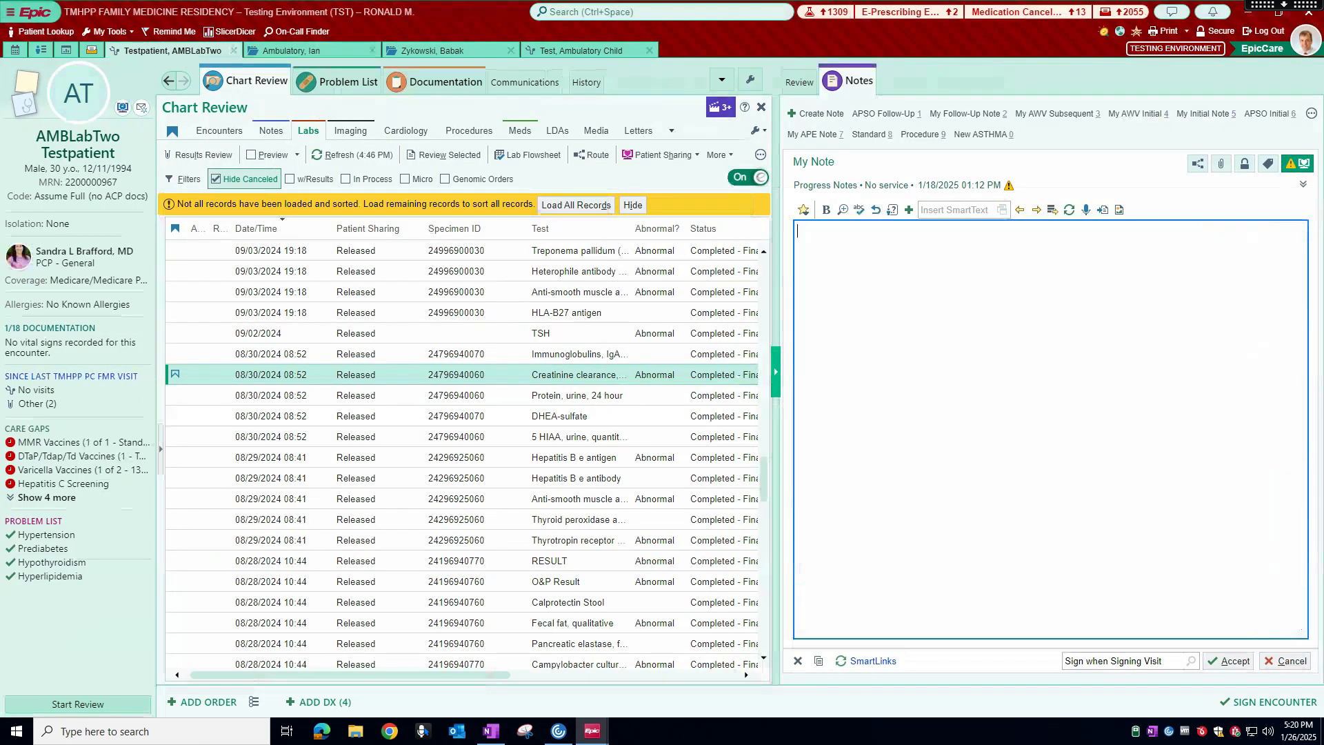
pyautogui.write('probp')
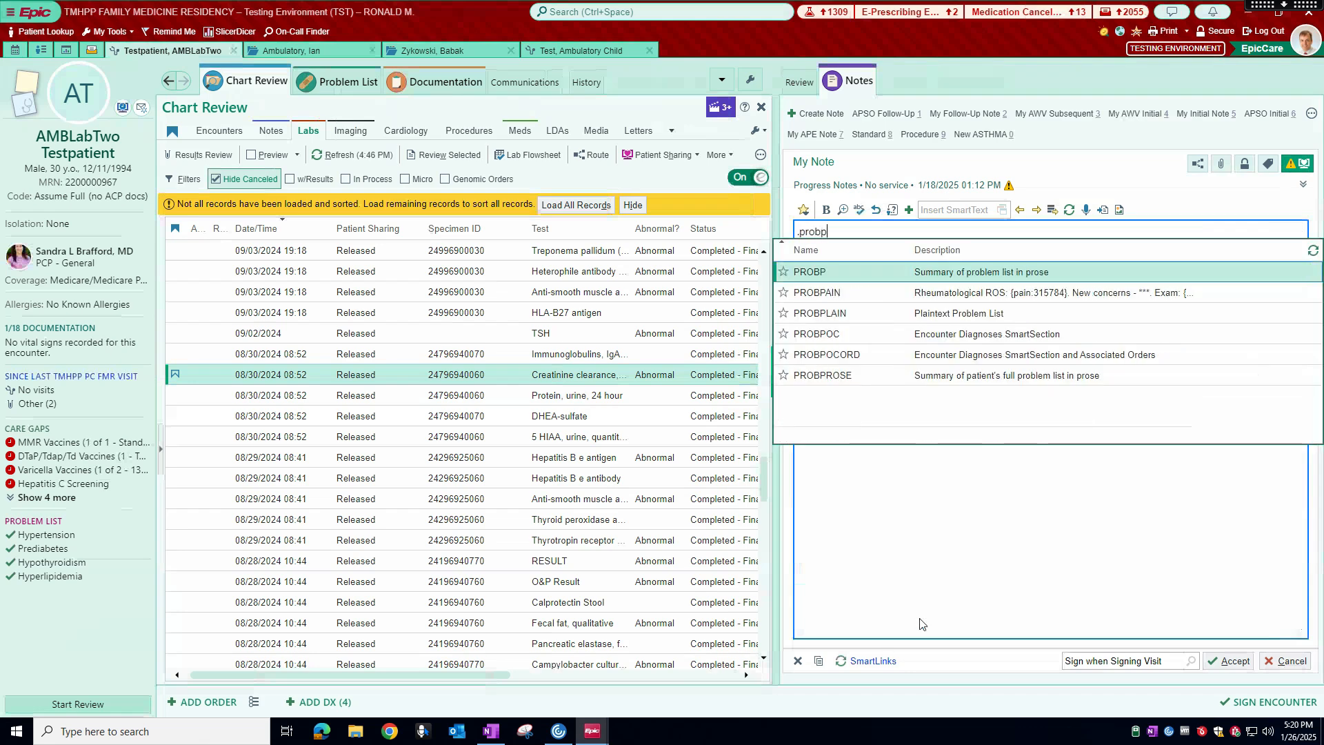
pyautogui.click(1014, 315)
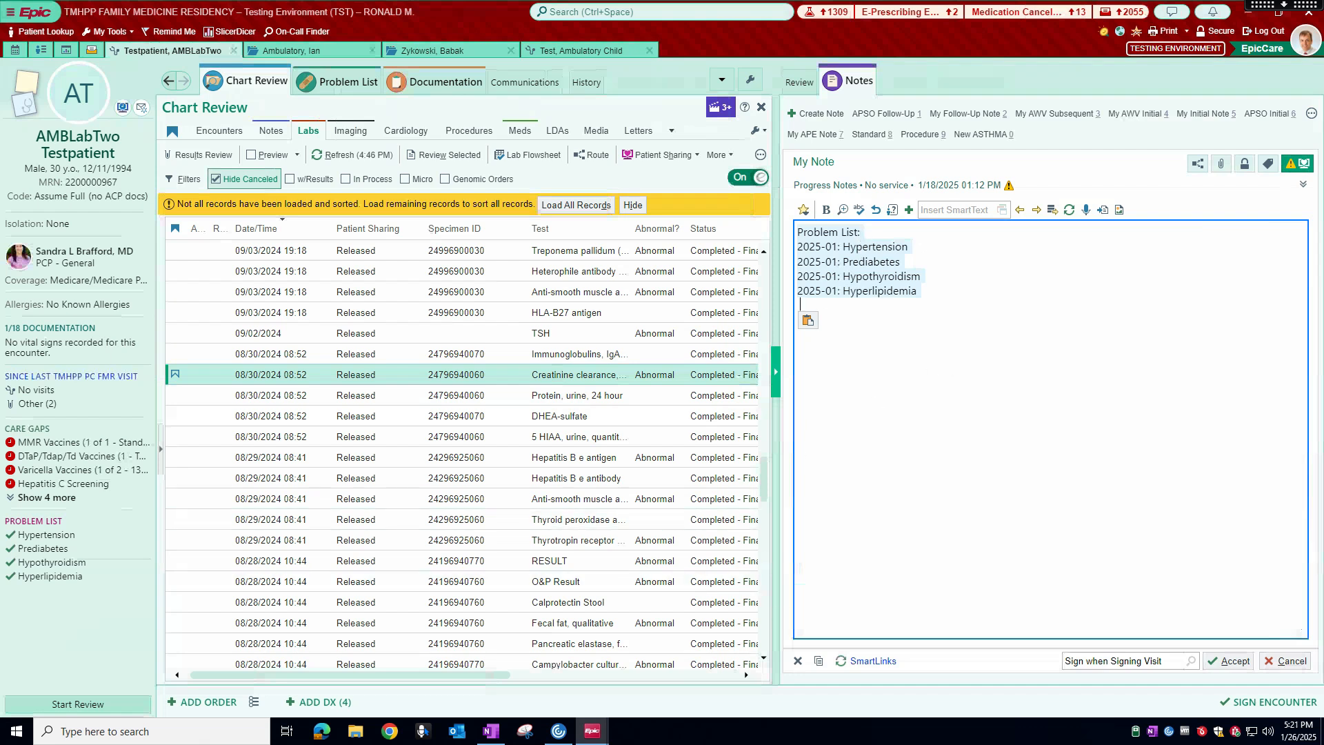
# Insert the .qtool links below the problem list, examine the Miscellaneous Provider Smartlinks around .CMEDSSIMPLE, and close the popups
pyautogui.write('.qtool')
pyautogui.press('Return')
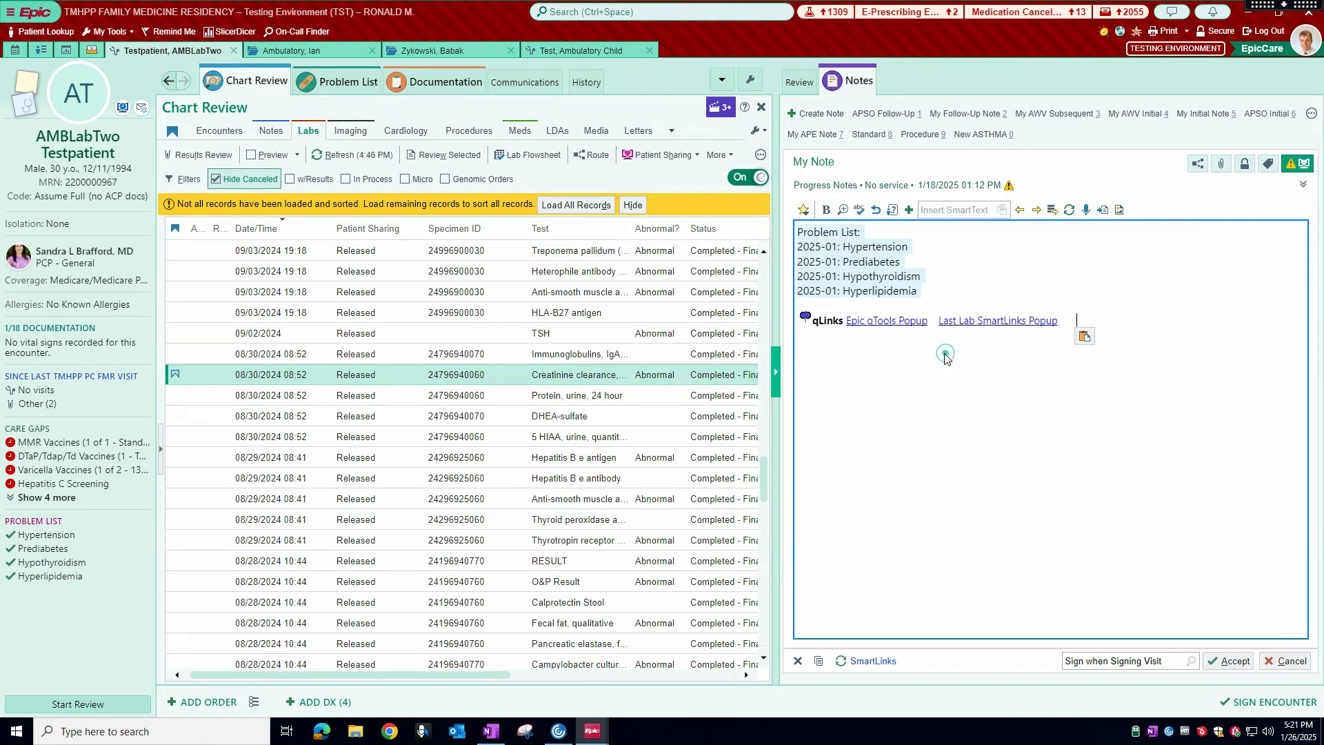
pyautogui.click(937, 336)
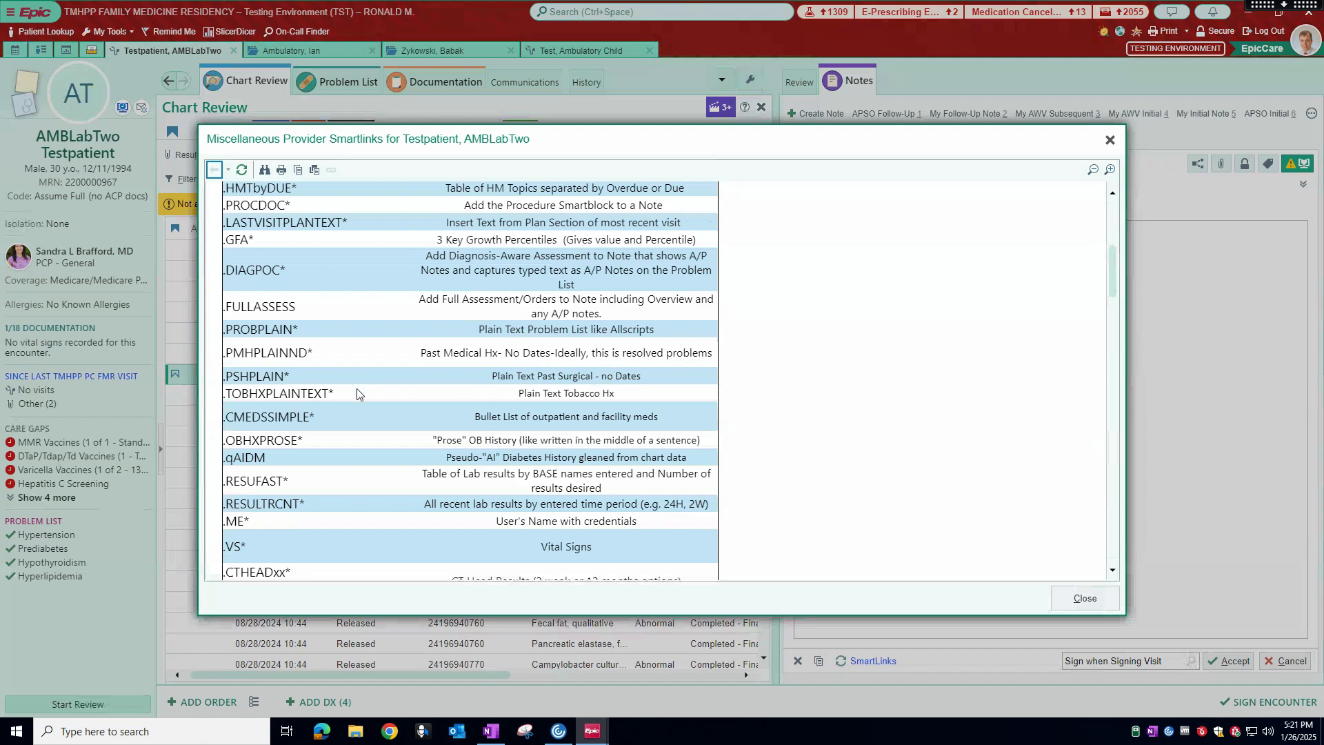
pyautogui.scroll(-2, 469, 379)
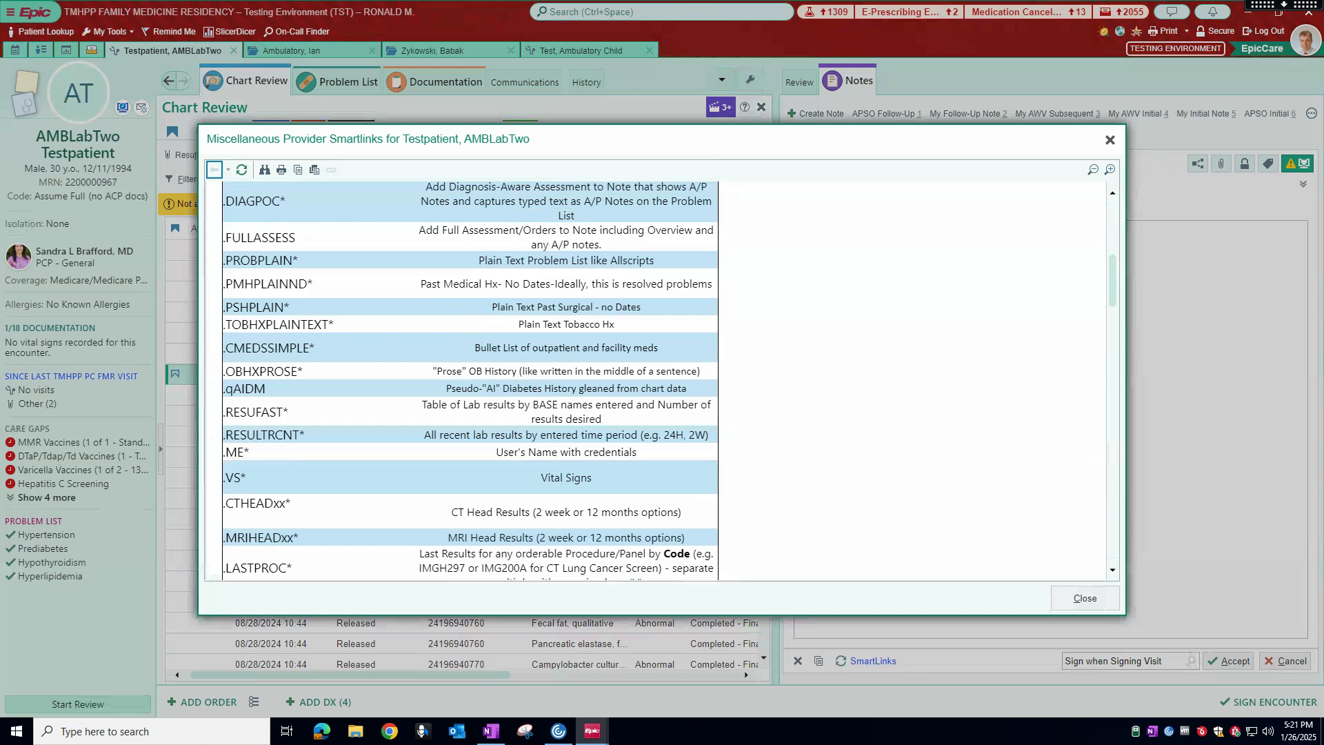
pyautogui.scroll(-2, 468, 379)
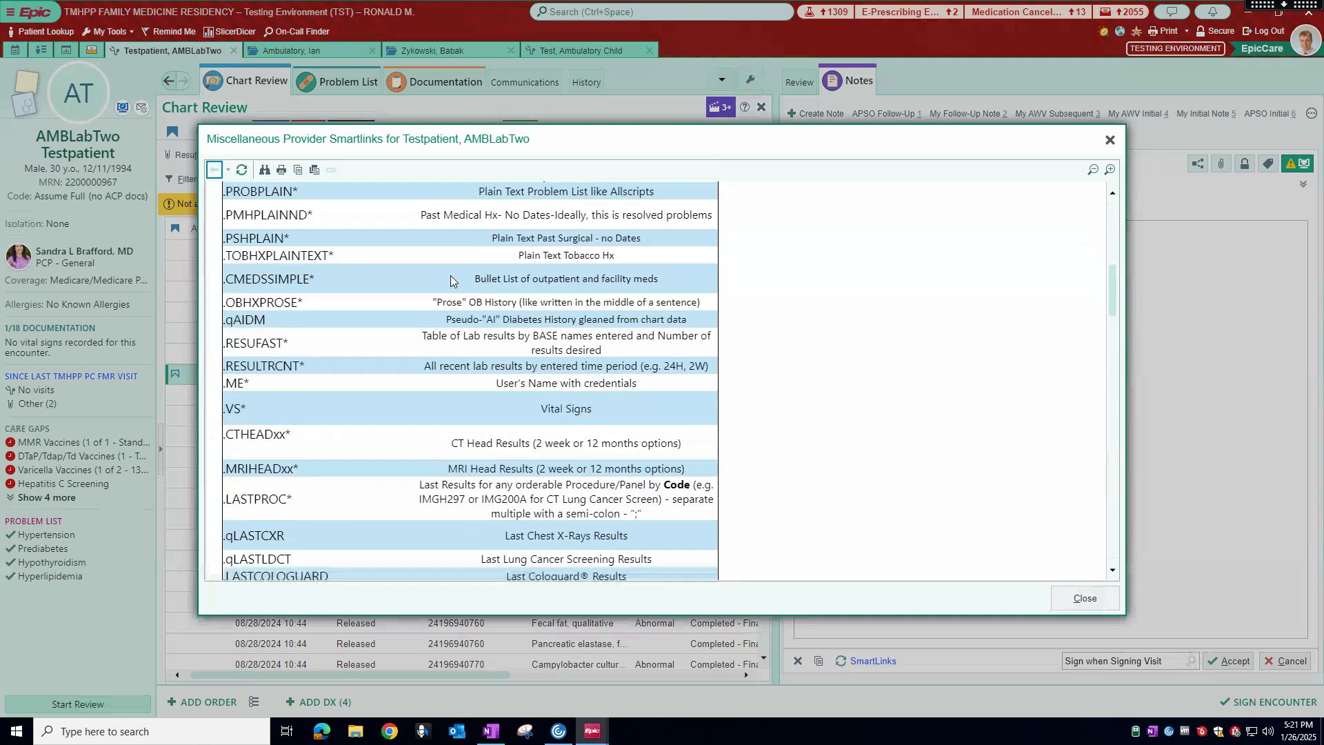
pyautogui.click(1082, 597)
pyautogui.click(1082, 595)
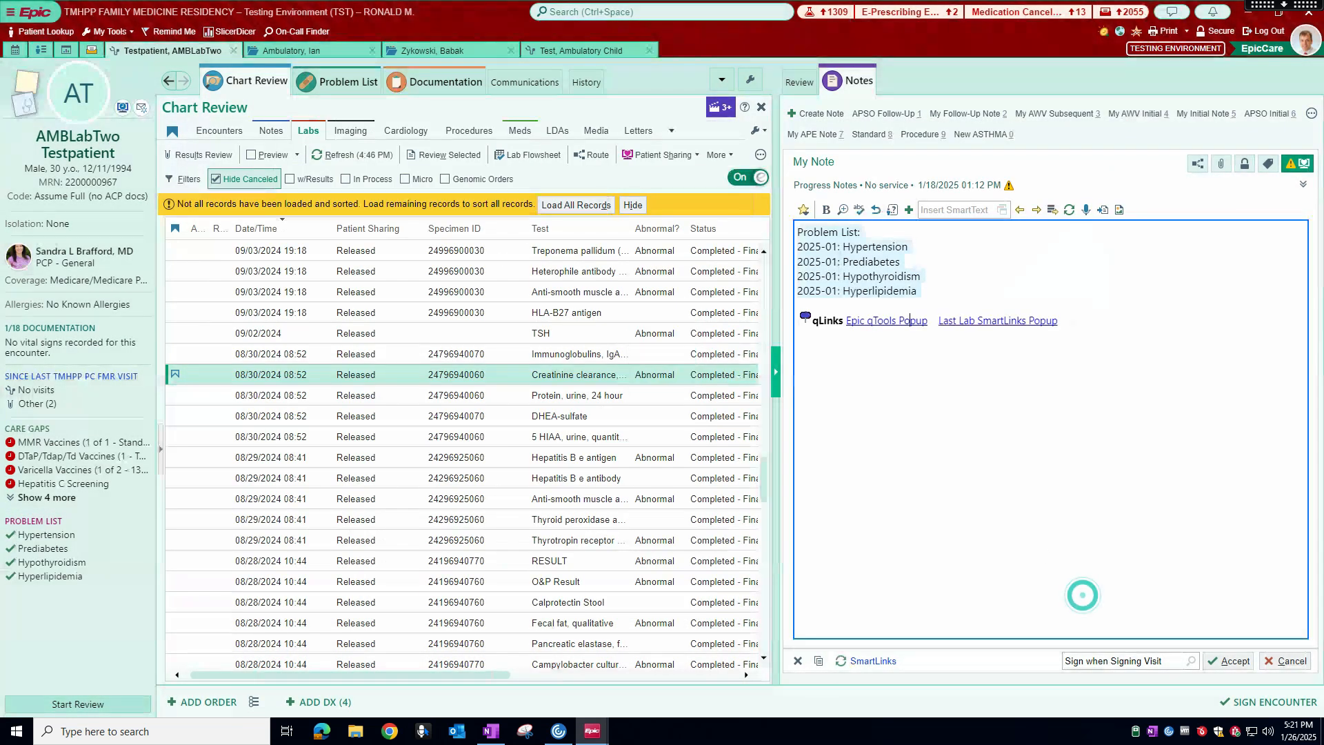
# Insert the CMEDSSIMPLE medication list below the Full History Popup link in the other test patient's follow-up note
pyautogui.scroll(-1, 936, 353)
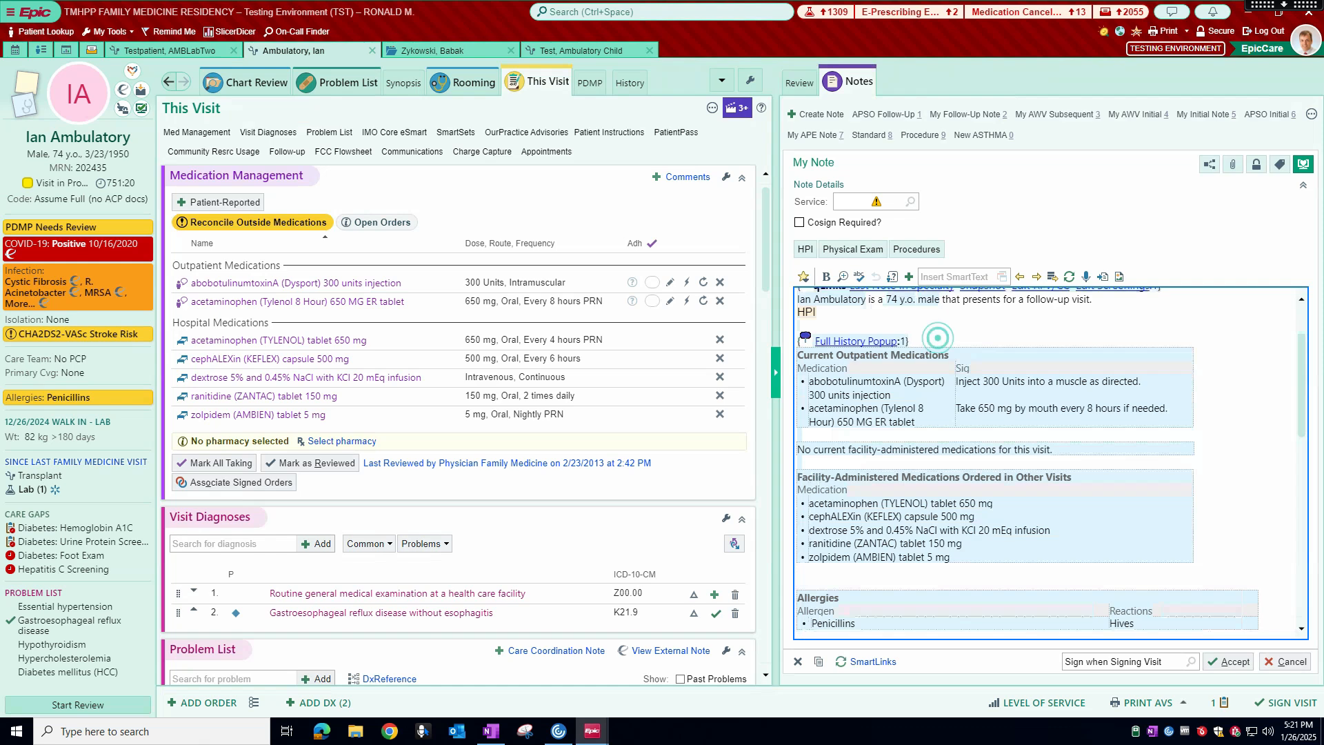
pyautogui.press('Return')
pyautogui.press('Return')
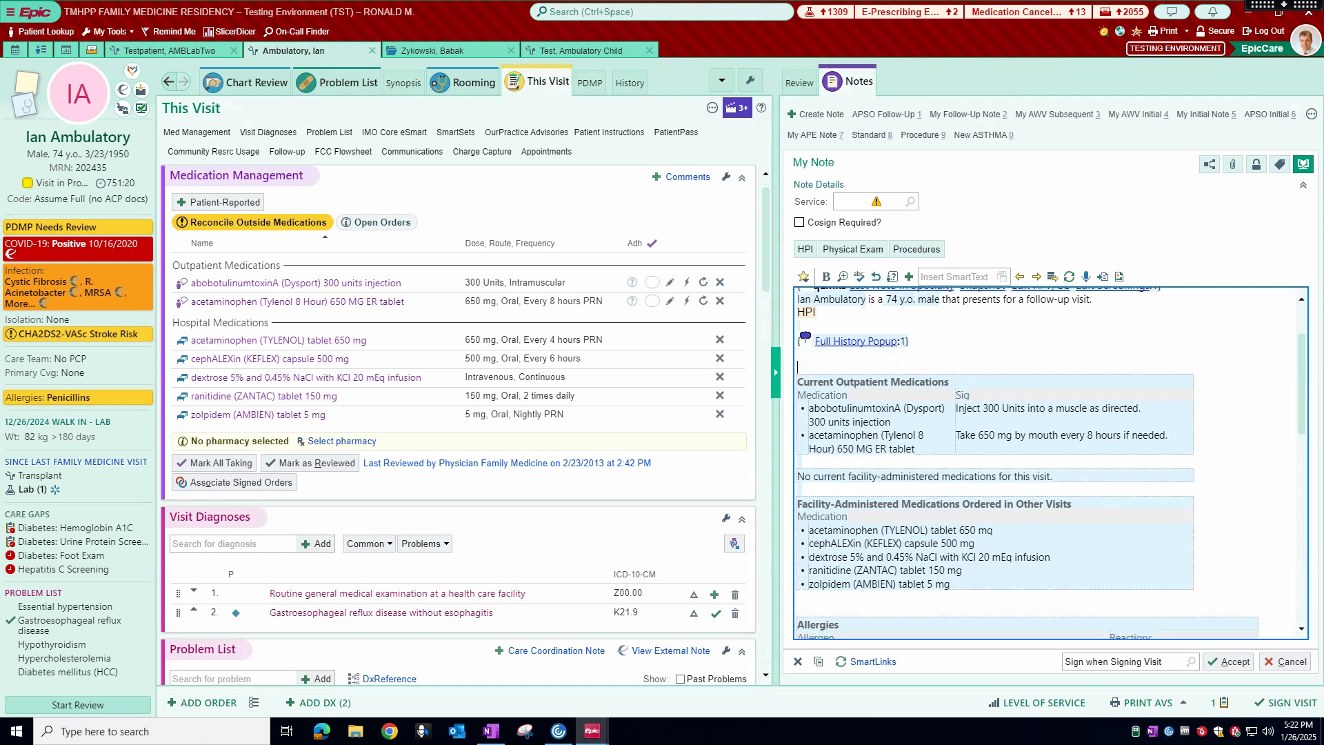
pyautogui.write('.cmeds')
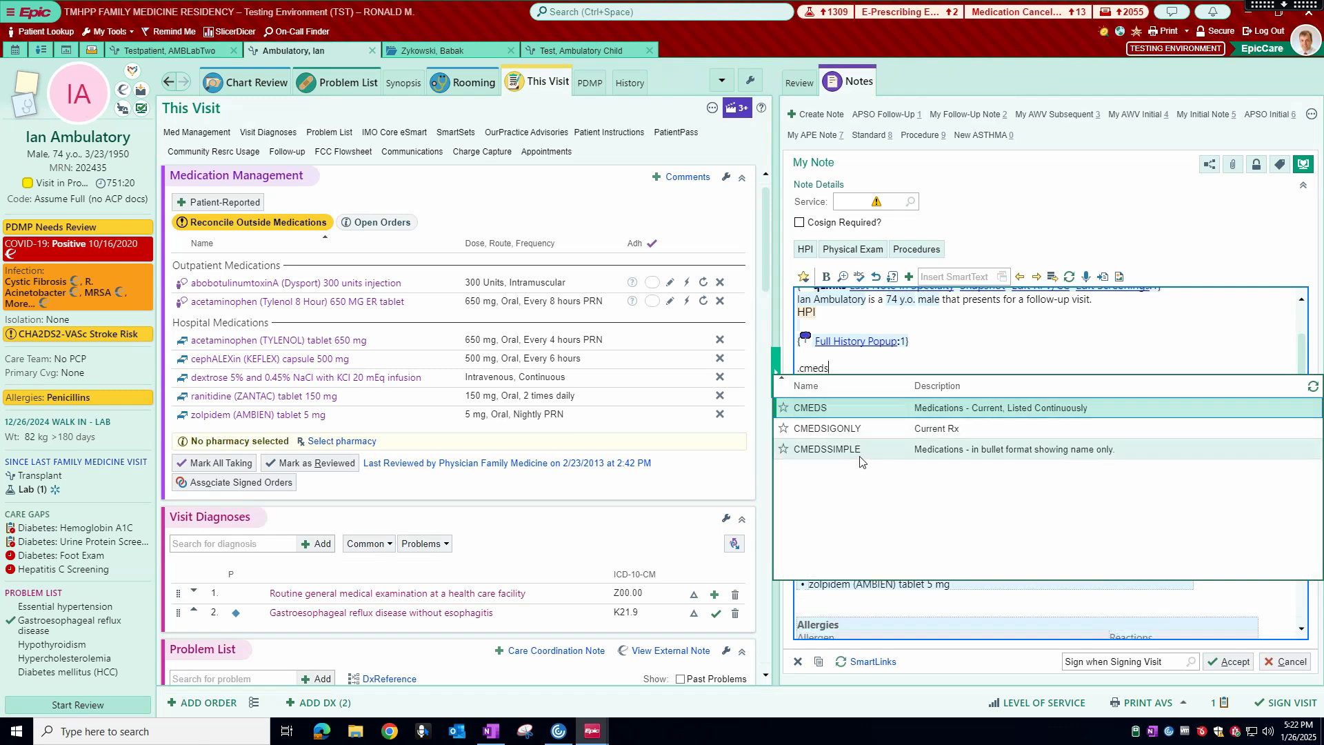
pyautogui.click(875, 449)
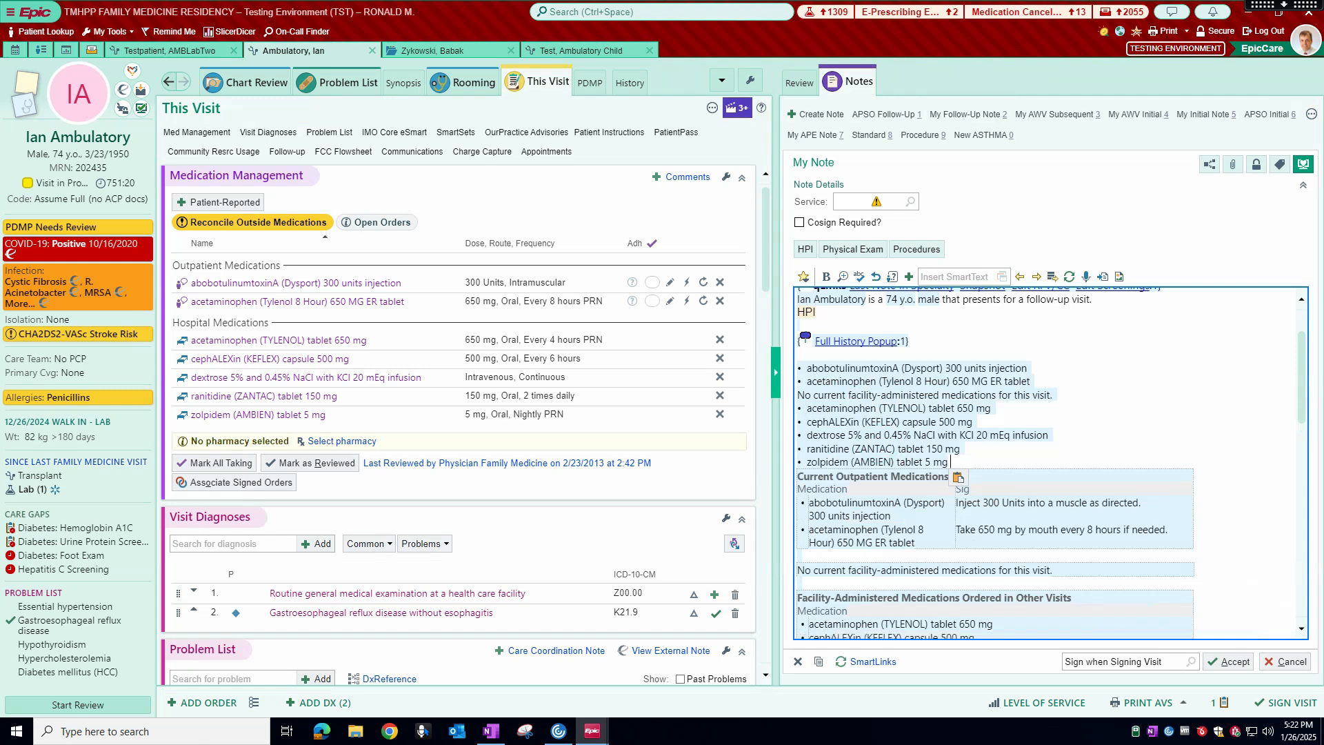
# Separate the simple medication list from the Current Outpatient Medications table with blank space and compare the two formats
pyautogui.press('Return')
pyautogui.press('Return')
pyautogui.scroll(-3, 846, 444)
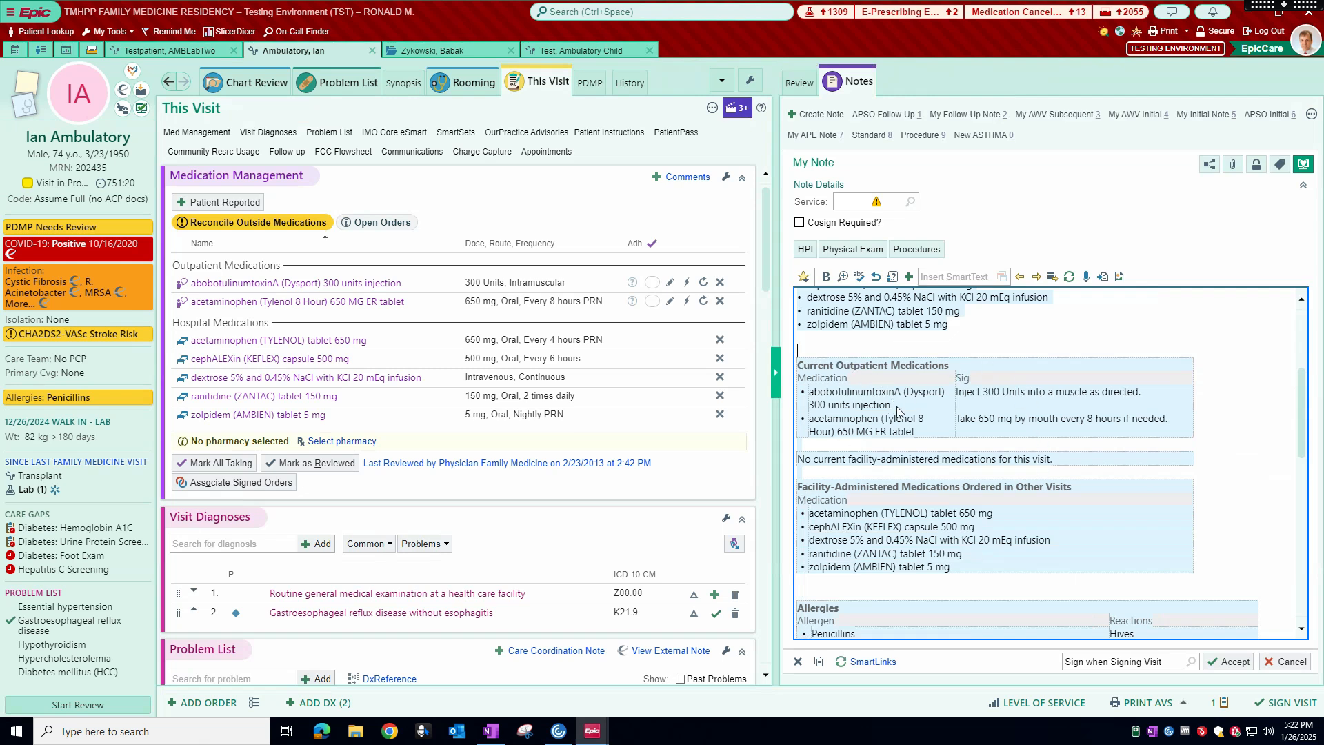
pyautogui.scroll(3, 892, 405)
pyautogui.scroll(-1, 1110, 488)
pyautogui.scroll(-1, 1110, 488)
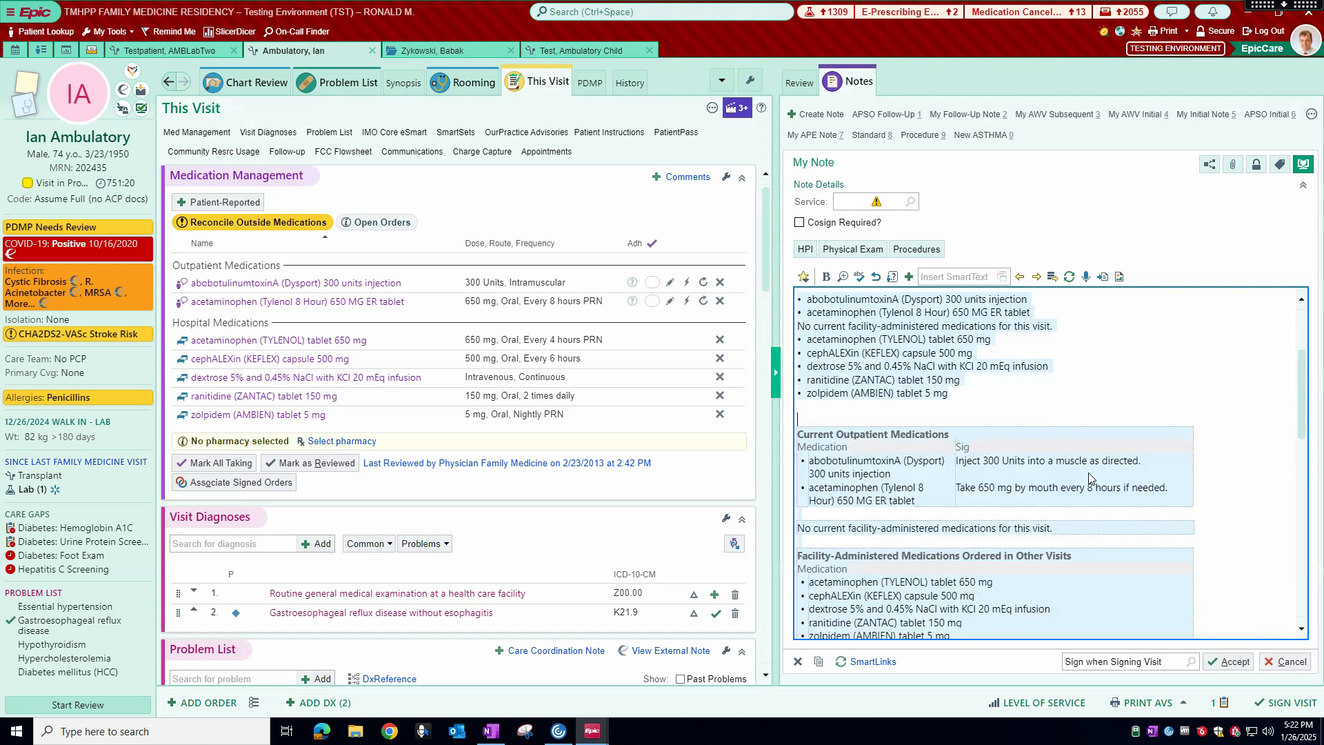
pyautogui.scroll(2, 999, 464)
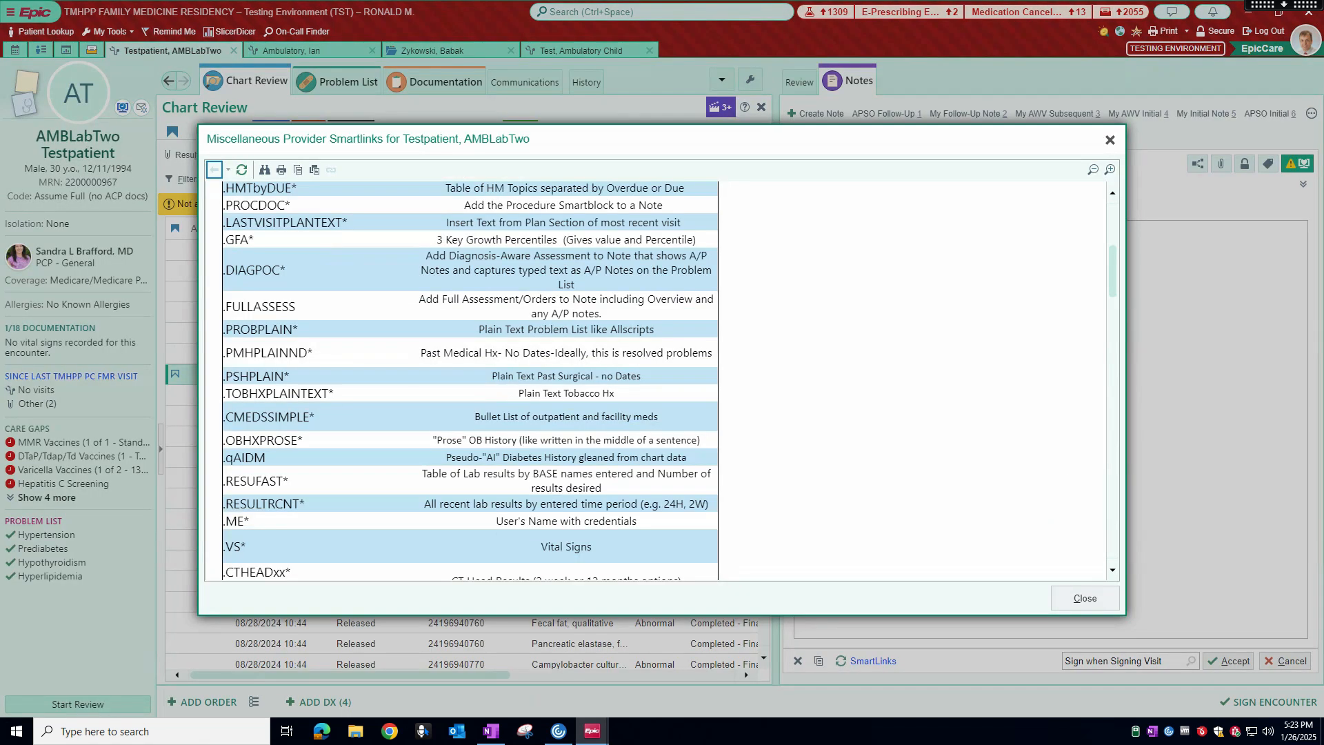
# Examine the rest of the Miscellaneous Provider Smartlinks down to the imaging, .LASTPROC and Cologuard entries, and close both popups
pyautogui.scroll(-3, 469, 380)
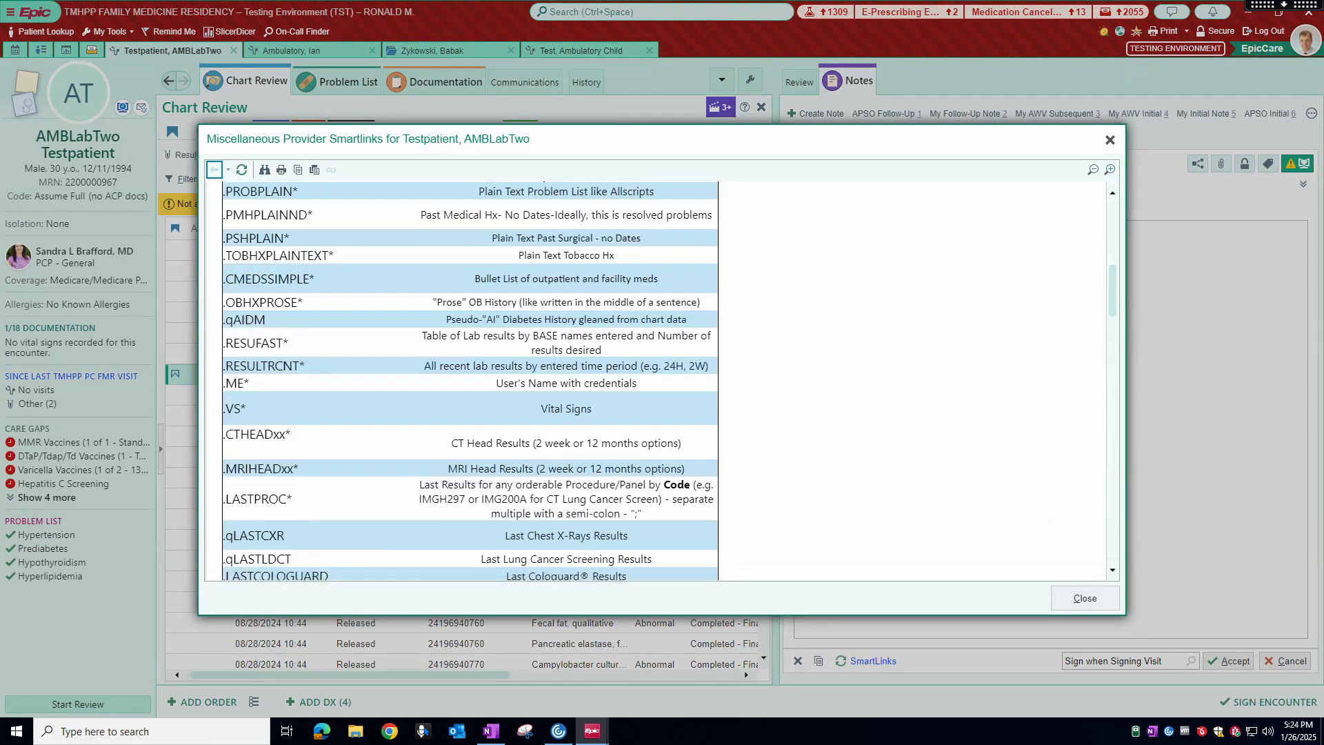
pyautogui.scroll(-5, 545, 338)
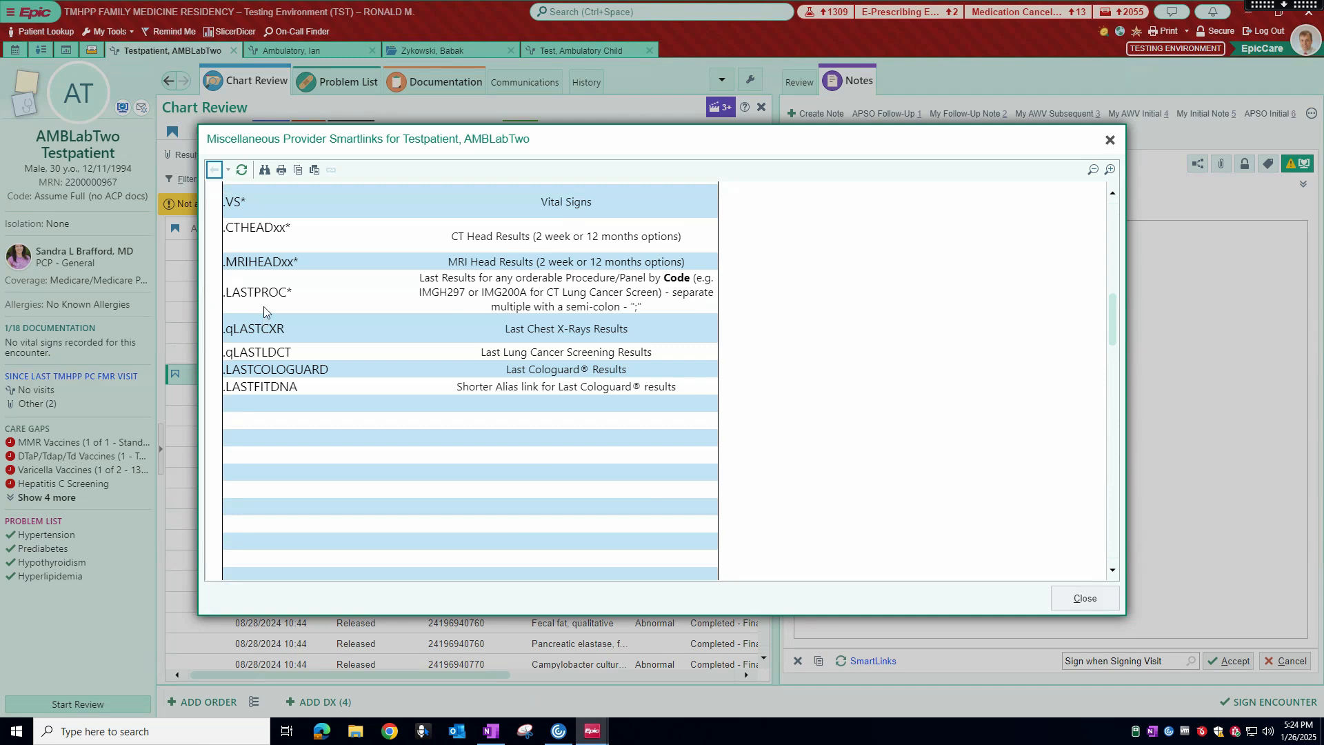
pyautogui.click(1070, 593)
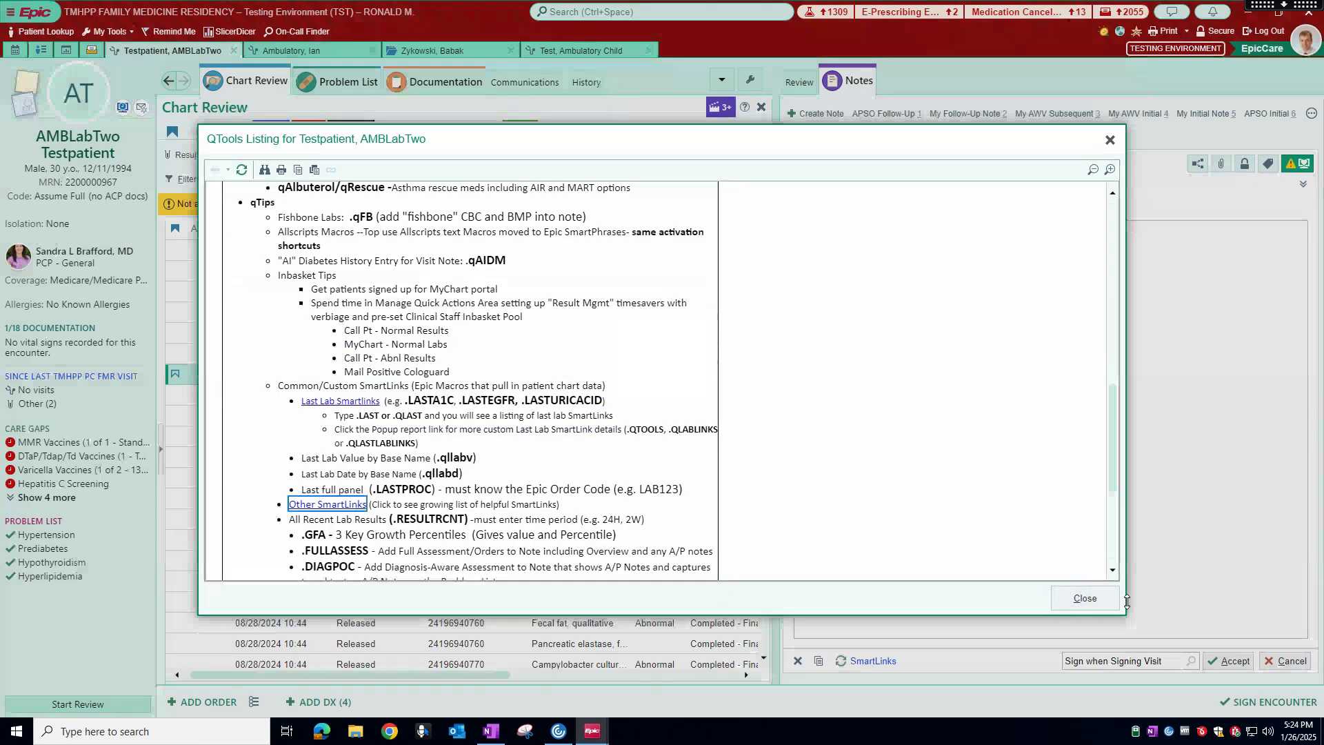
pyautogui.click(1103, 599)
# Search the orders for lung screening to look up the low-dose CT order code, and leave the search without ordering
pyautogui.click(201, 701)
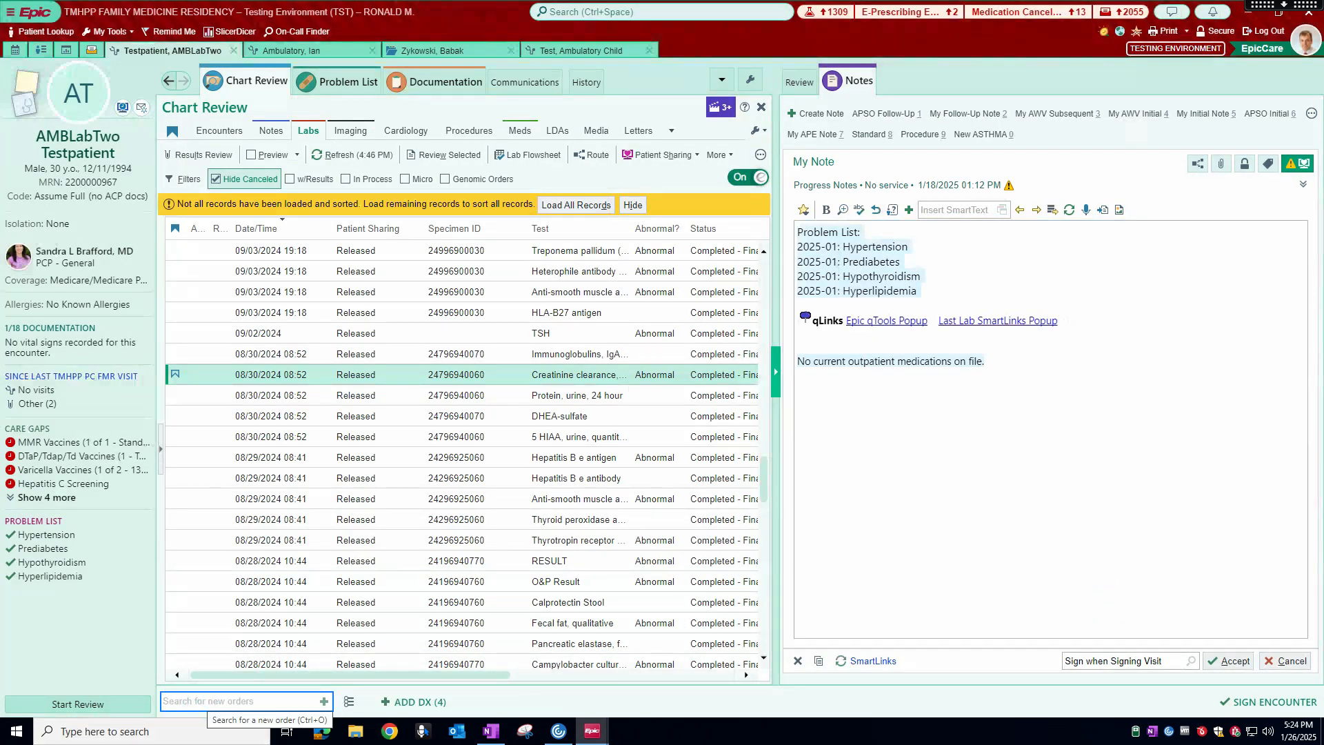
pyautogui.write('lung scrren')
pyautogui.press('Return')
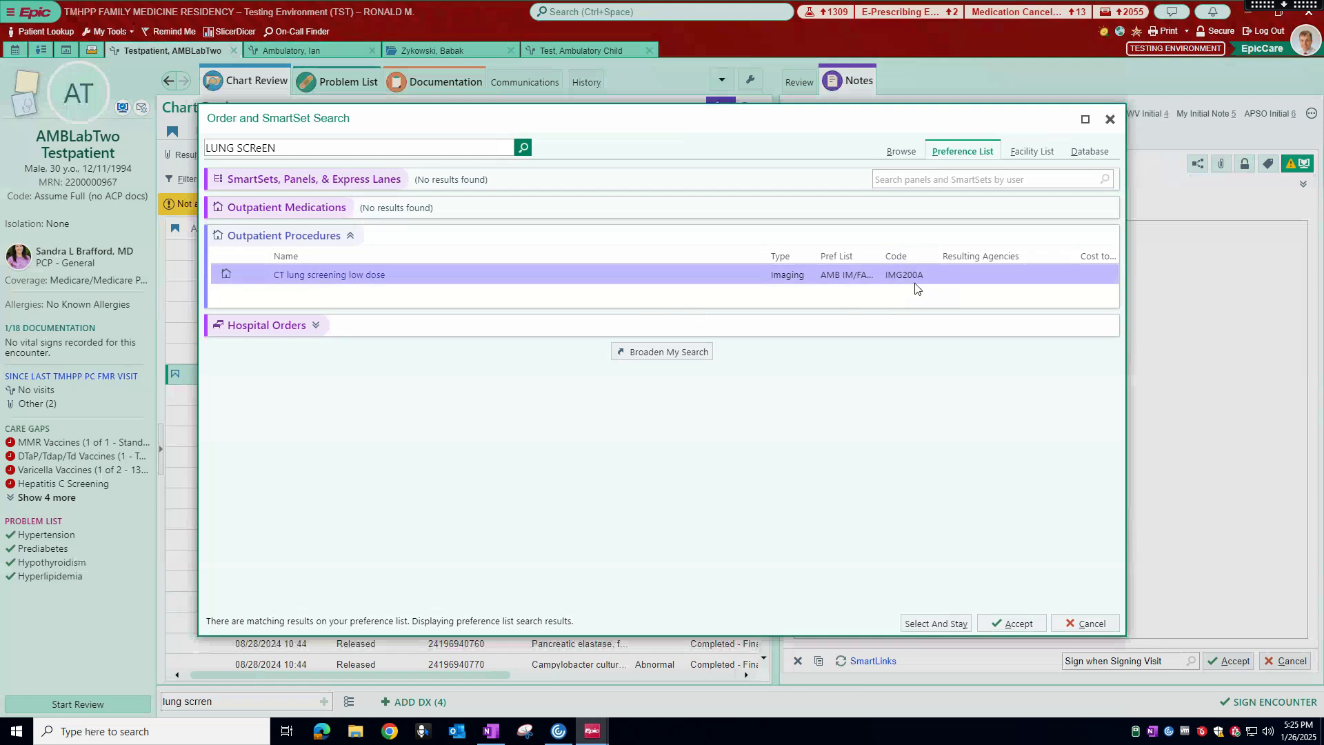
pyautogui.click(1084, 625)
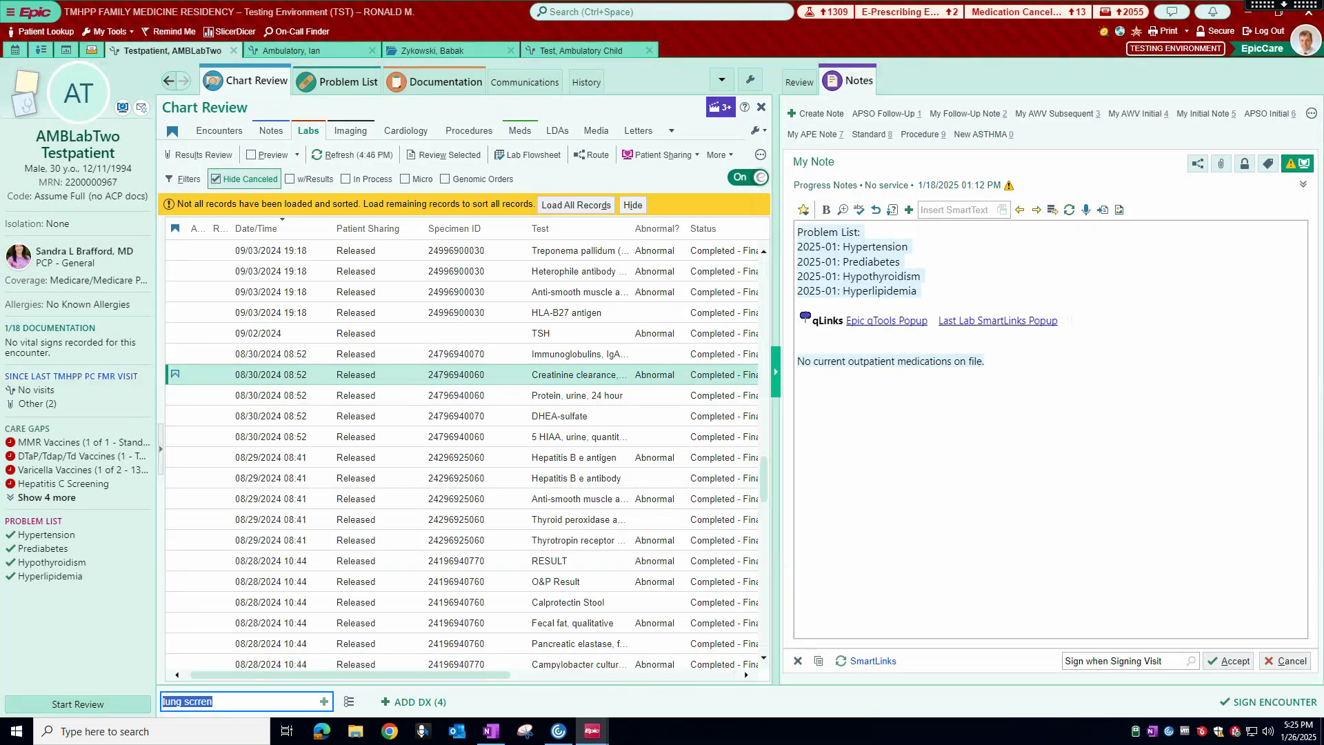
# Look up the .LASTPROC, .qLASTCXR and .qLASTLDCT entries in the Other SmartLinks listing of the Epic qTools Popup, and close the popups
pyautogui.click(884, 321)
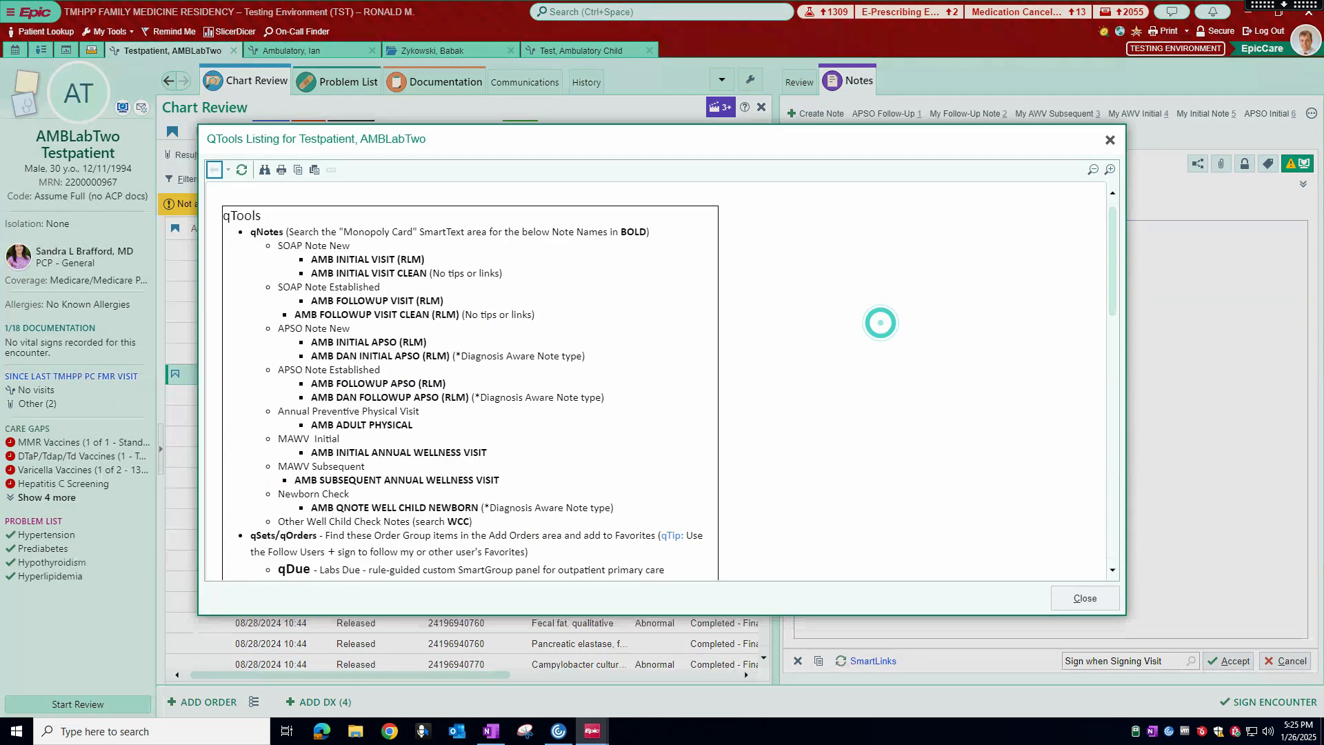
pyautogui.scroll(-15, 424, 353)
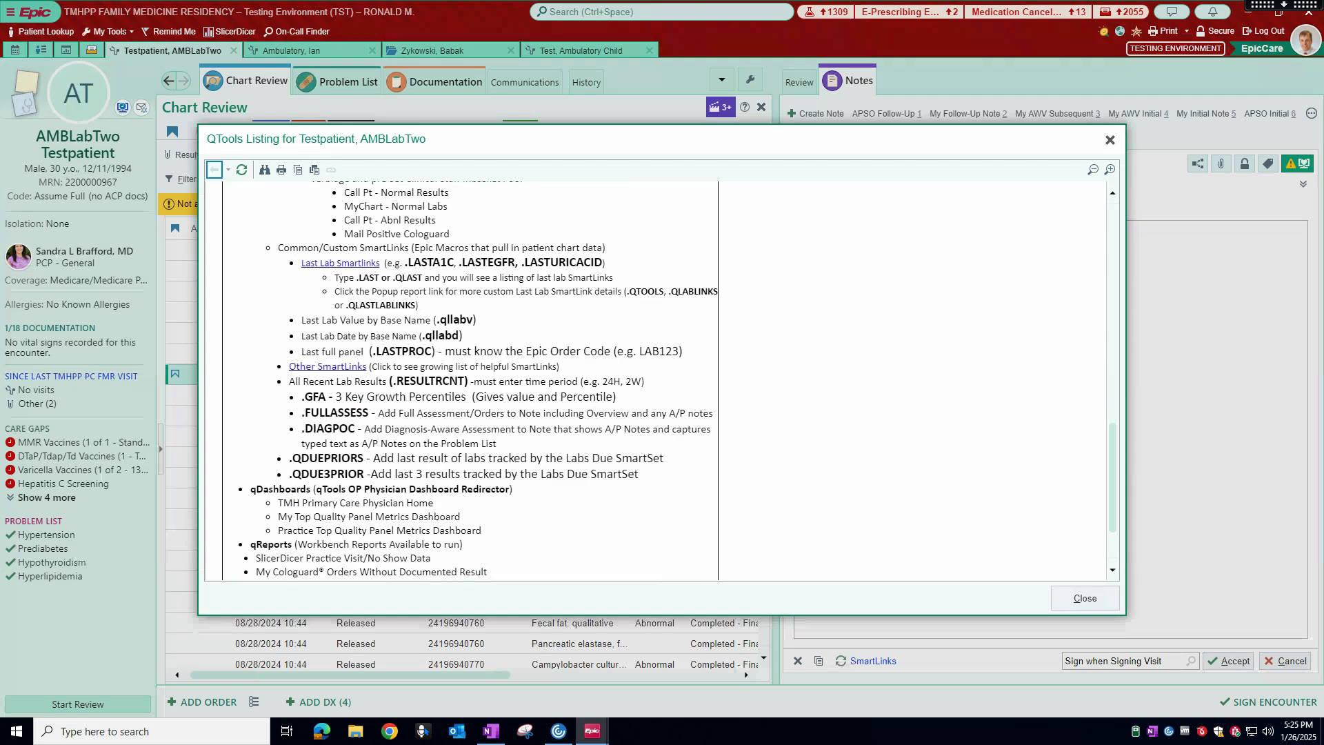
pyautogui.click(338, 368)
pyautogui.scroll(-10, 445, 353)
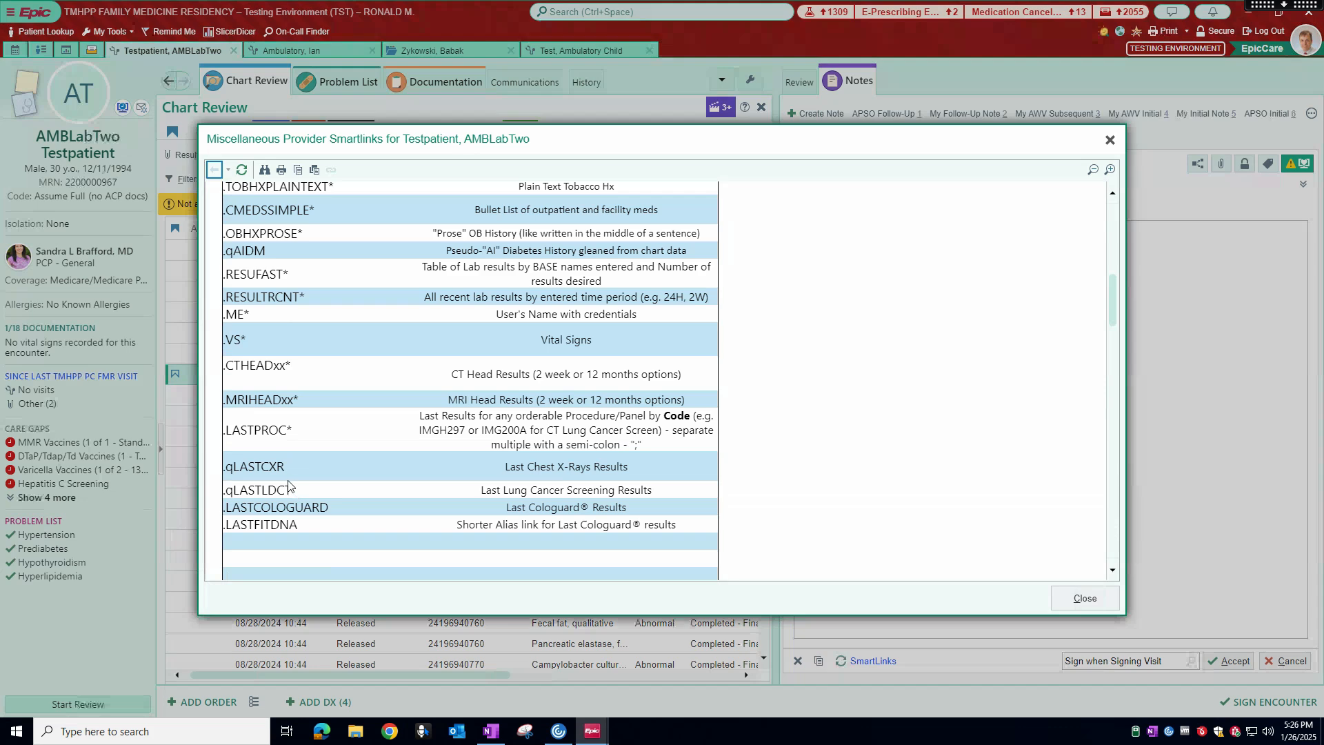
pyautogui.press('Escape')
# Insert the QLASTCXR chest X-ray and QLASTLDCT lung cancer screening SmartLinks on separate lines below the medication line in the note
pyautogui.write('.qla')
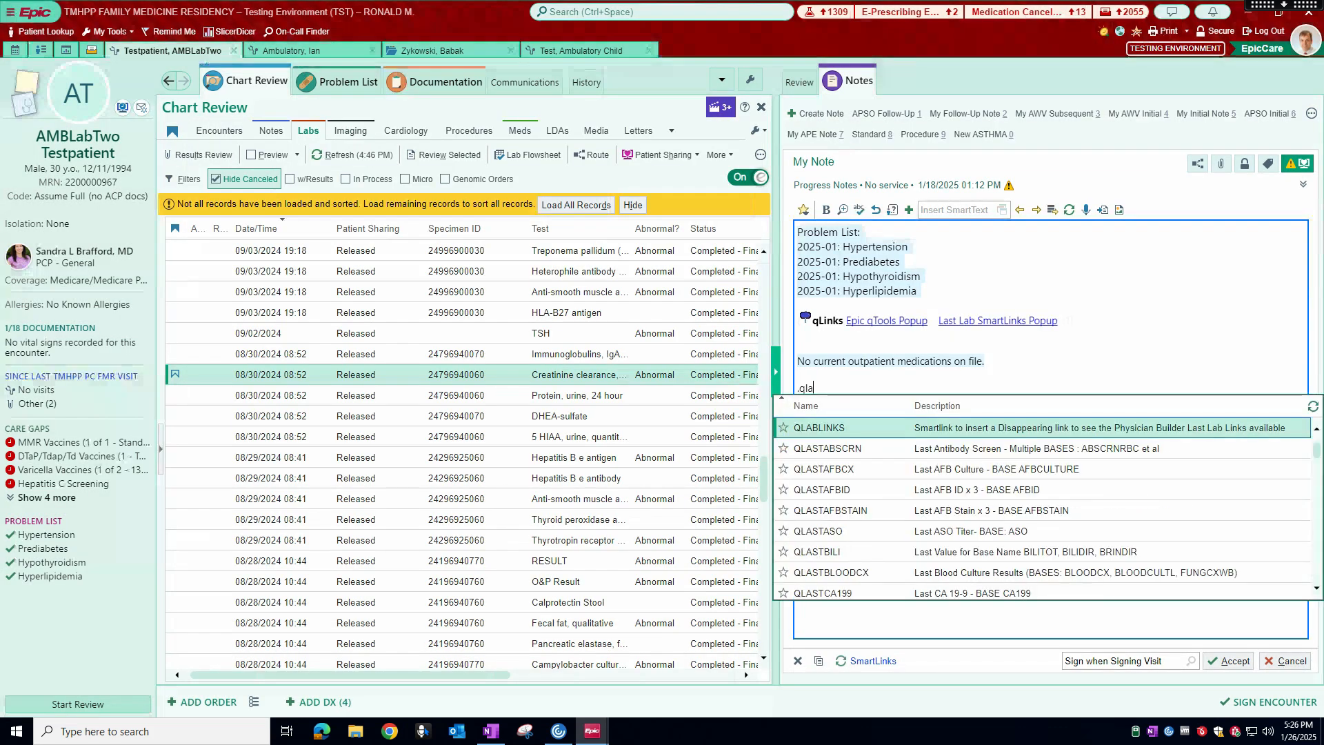
pyautogui.write('stcxr')
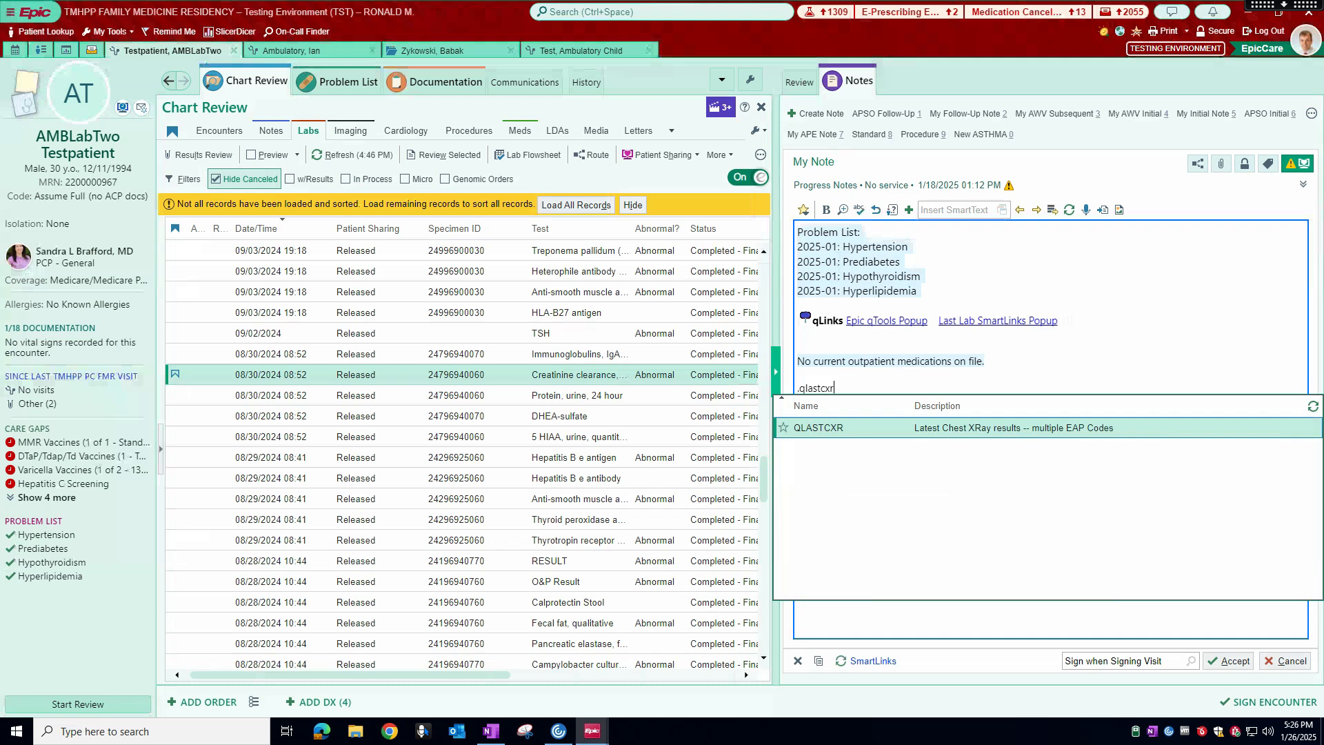
pyautogui.doubleClick(969, 440)
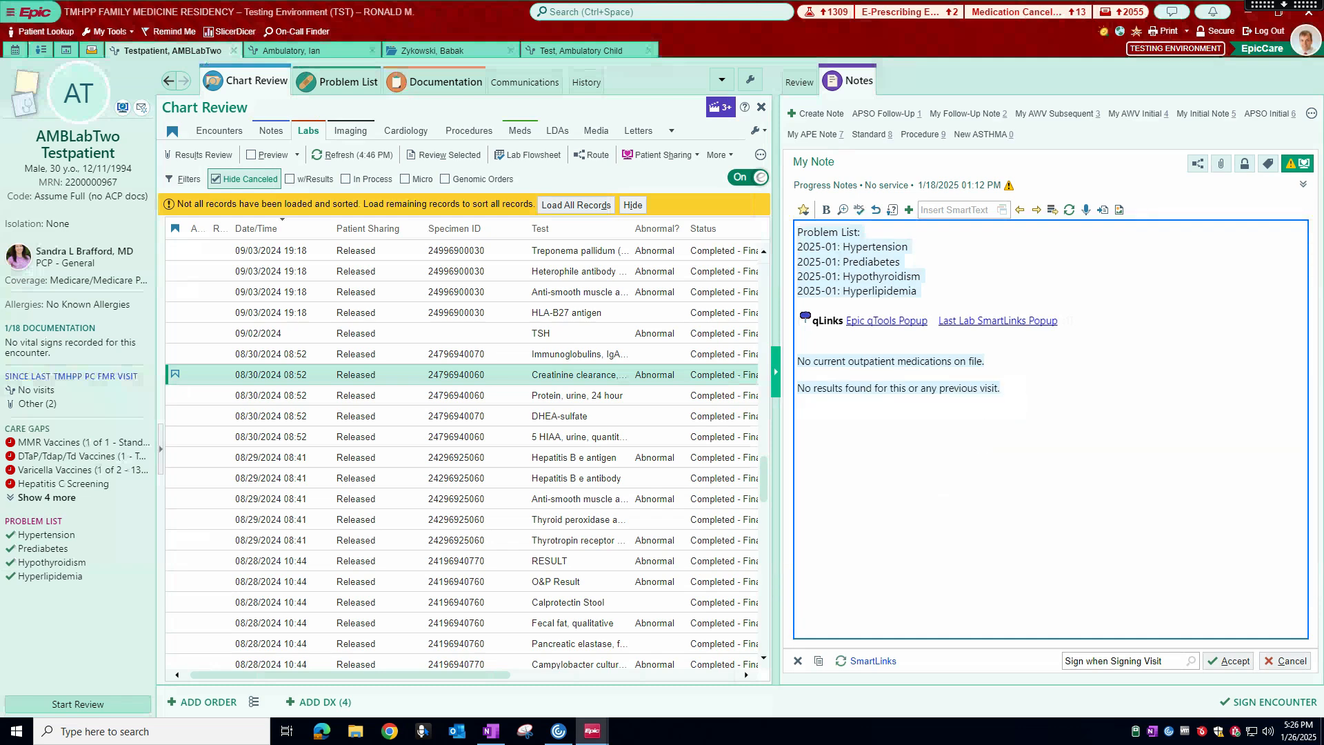
pyautogui.write('qlas')
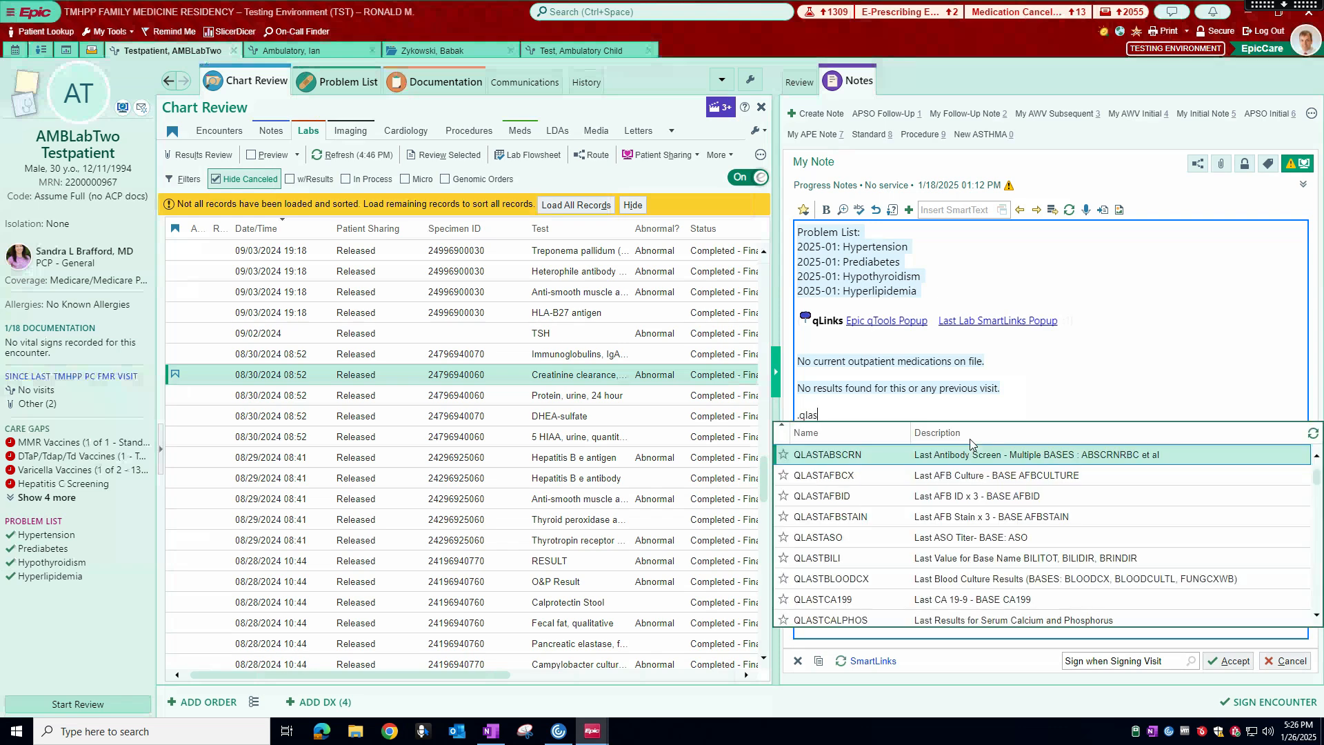
pyautogui.write('tldc')
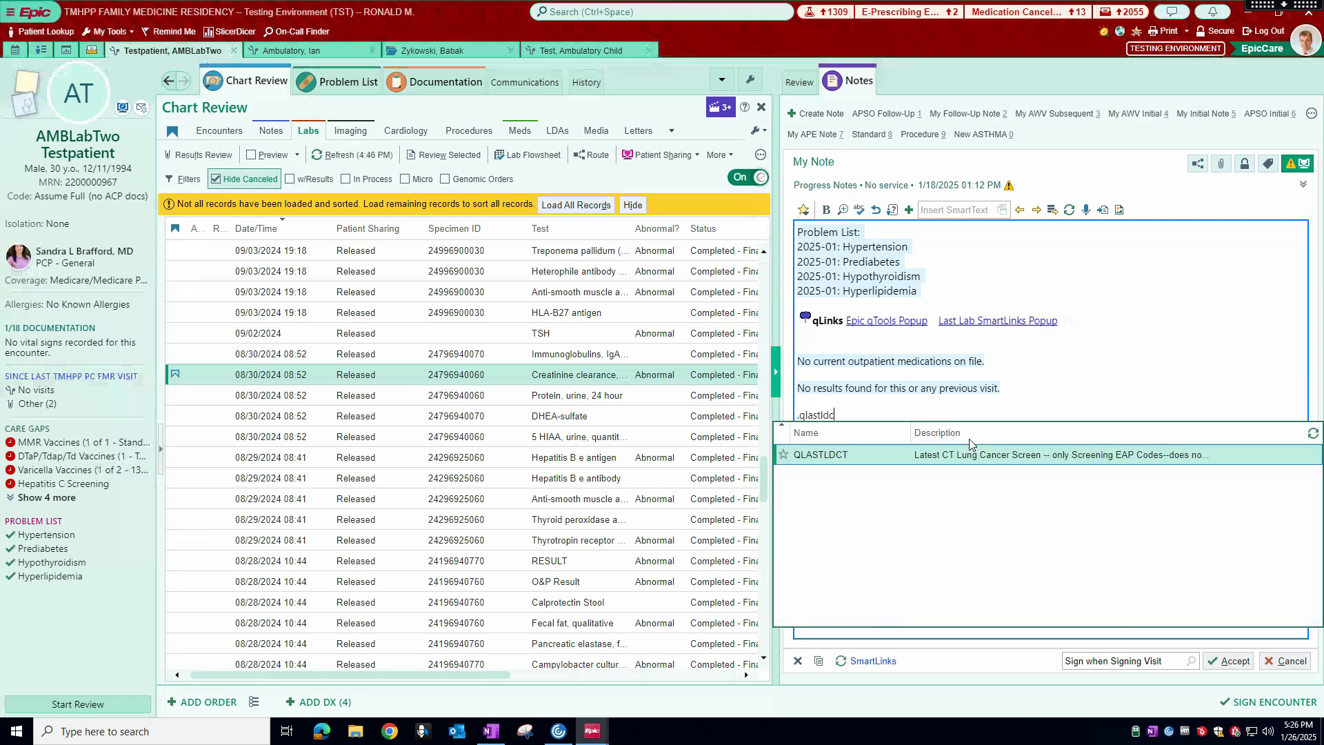
pyautogui.doubleClick(1046, 458)
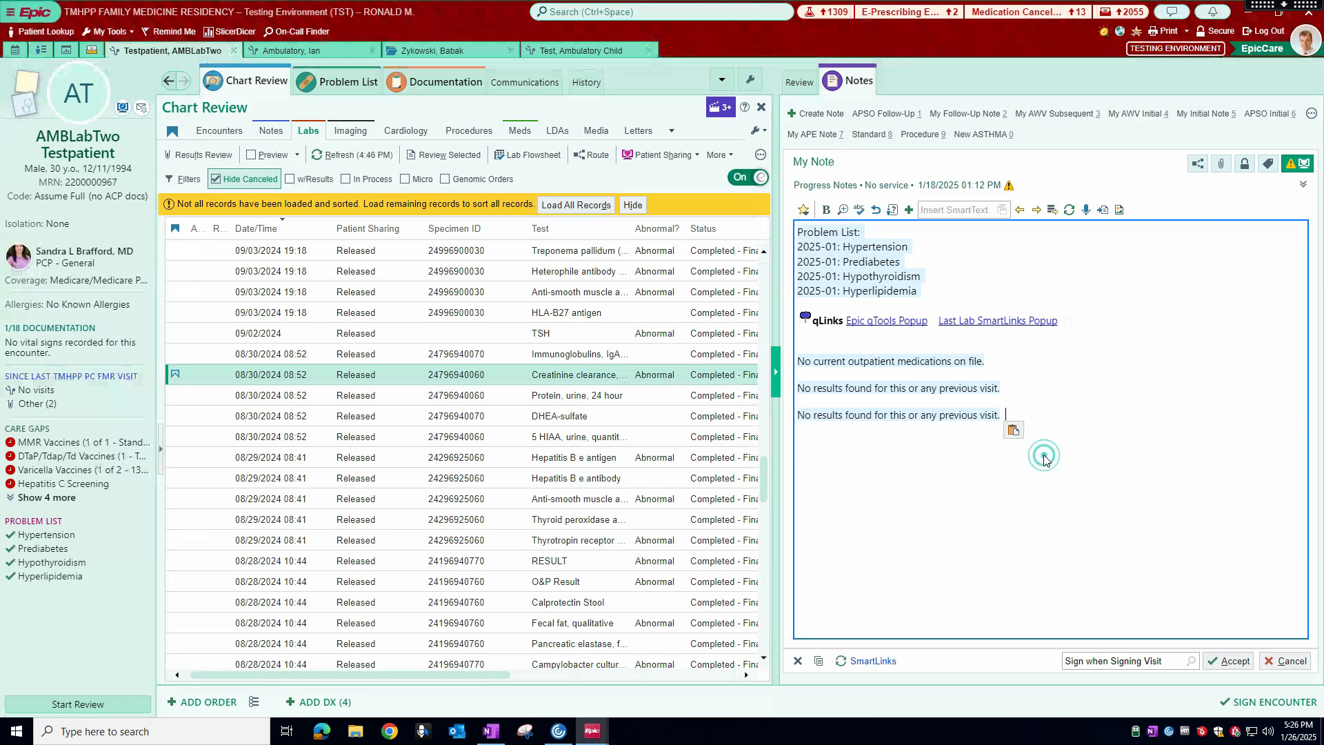
# Inspect the SmartLink parameters behind the chest X-ray result line in the note
pyautogui.rightClick(906, 391)
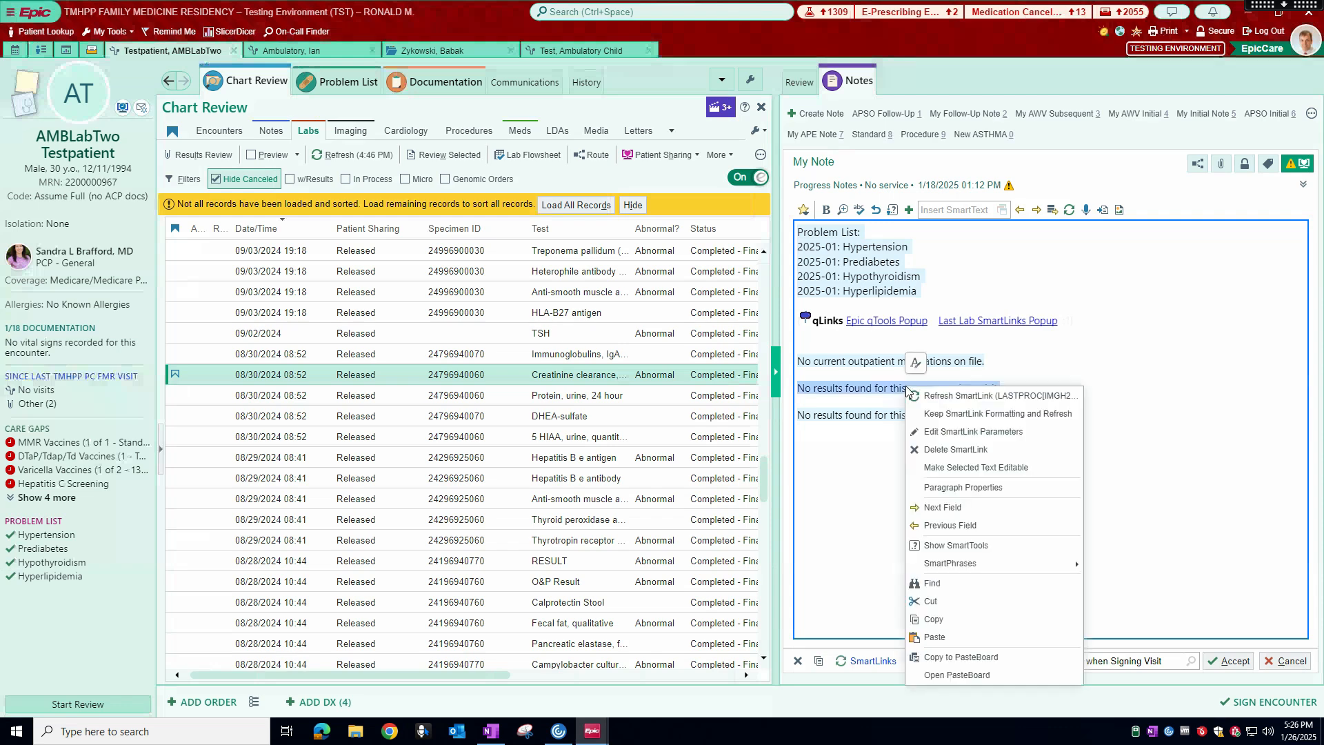
pyautogui.click(969, 431)
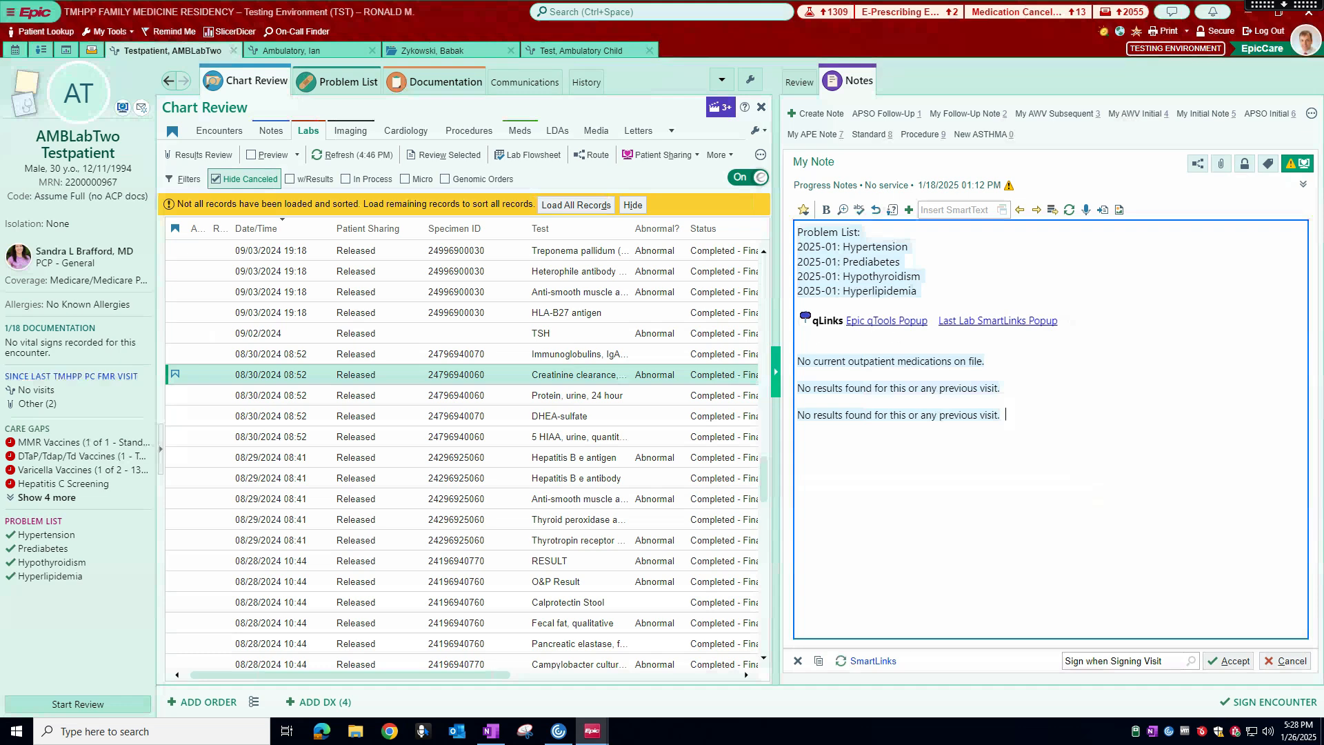
# Review the Miscellaneous Provider Smartlinks list again through Other SmartLinks in the Epic qTools Popup, and close both popups
pyautogui.click(874, 326)
pyautogui.scroll(-10, 414, 329)
pyautogui.scroll(-4, 414, 329)
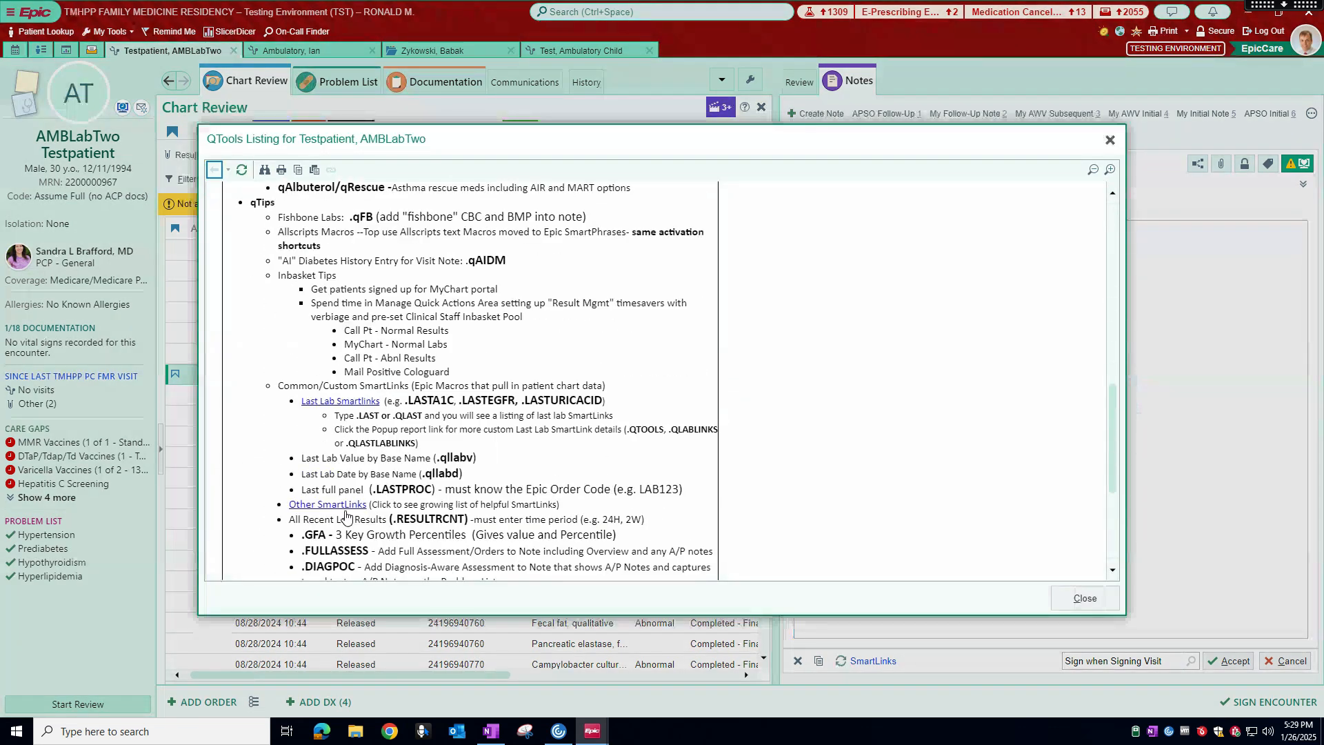
pyautogui.scroll(-2, 336, 507)
pyautogui.click(337, 436)
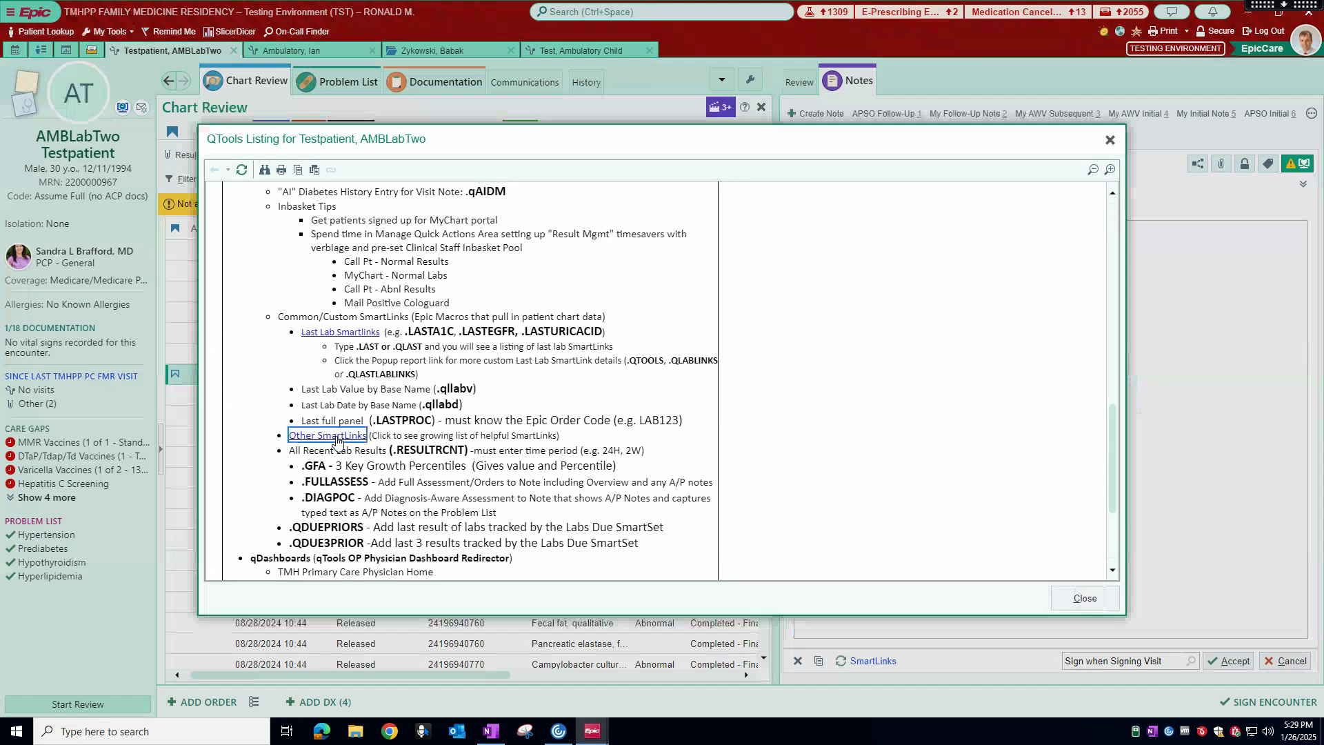
pyautogui.scroll(-20, 251, 373)
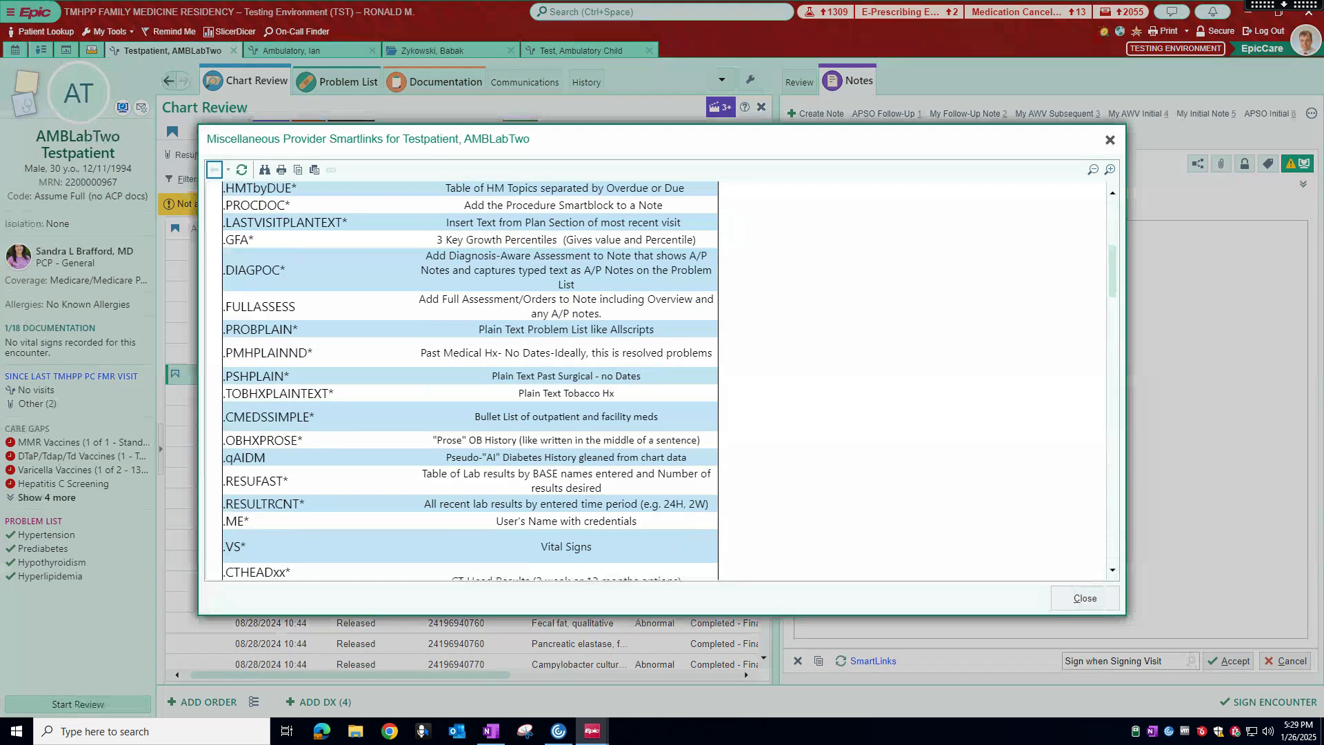
pyautogui.scroll(6, 252, 372)
pyautogui.scroll(15, 253, 372)
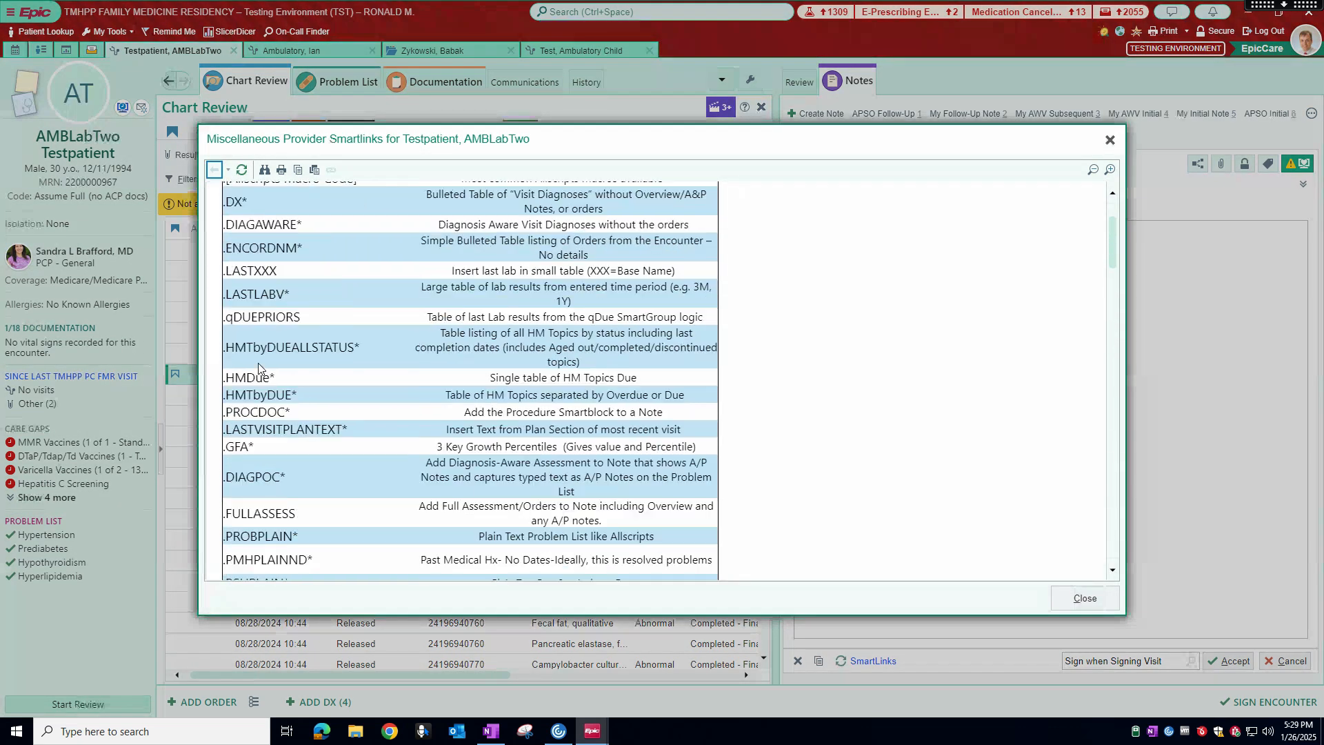
pyautogui.click(1079, 606)
pyautogui.click(1083, 600)
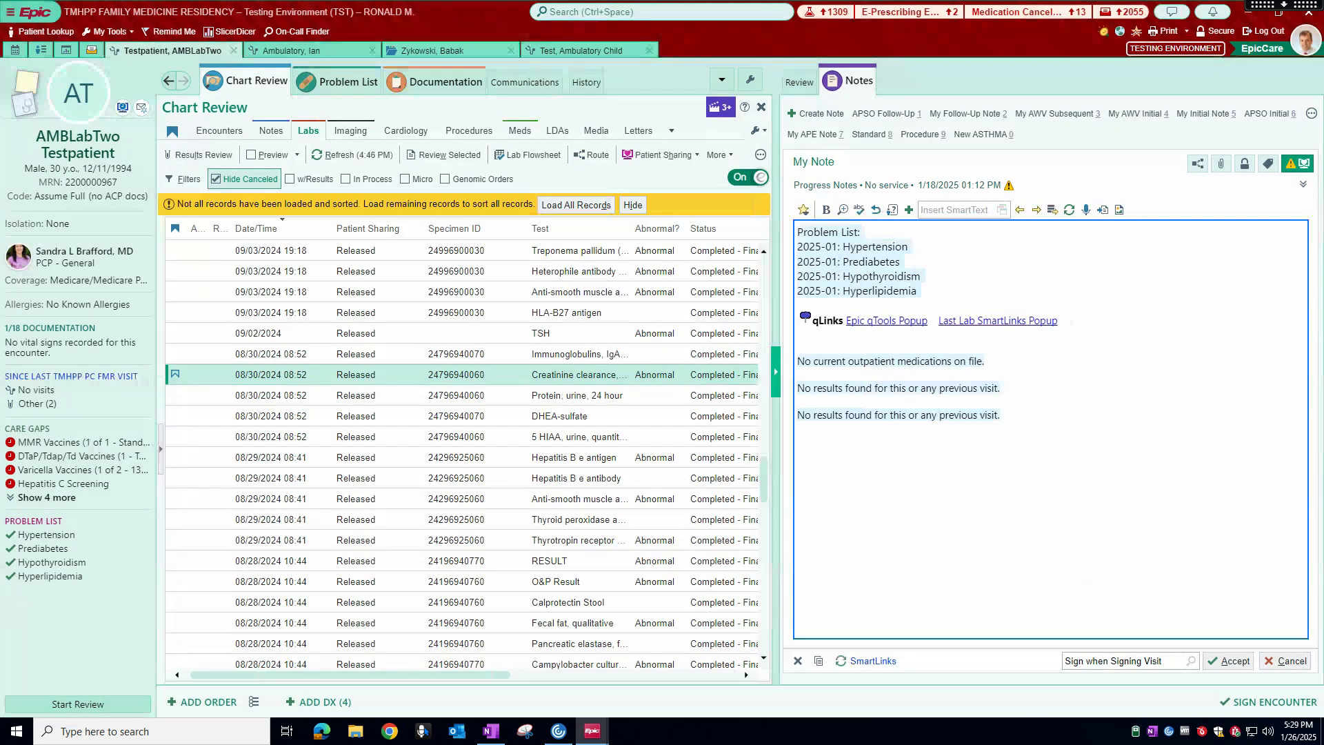
# Examine the LASTPROC procedure codes behind the lung cancer screening result line, and leave the SmartLink parameters without changing them
pyautogui.rightClick(871, 416)
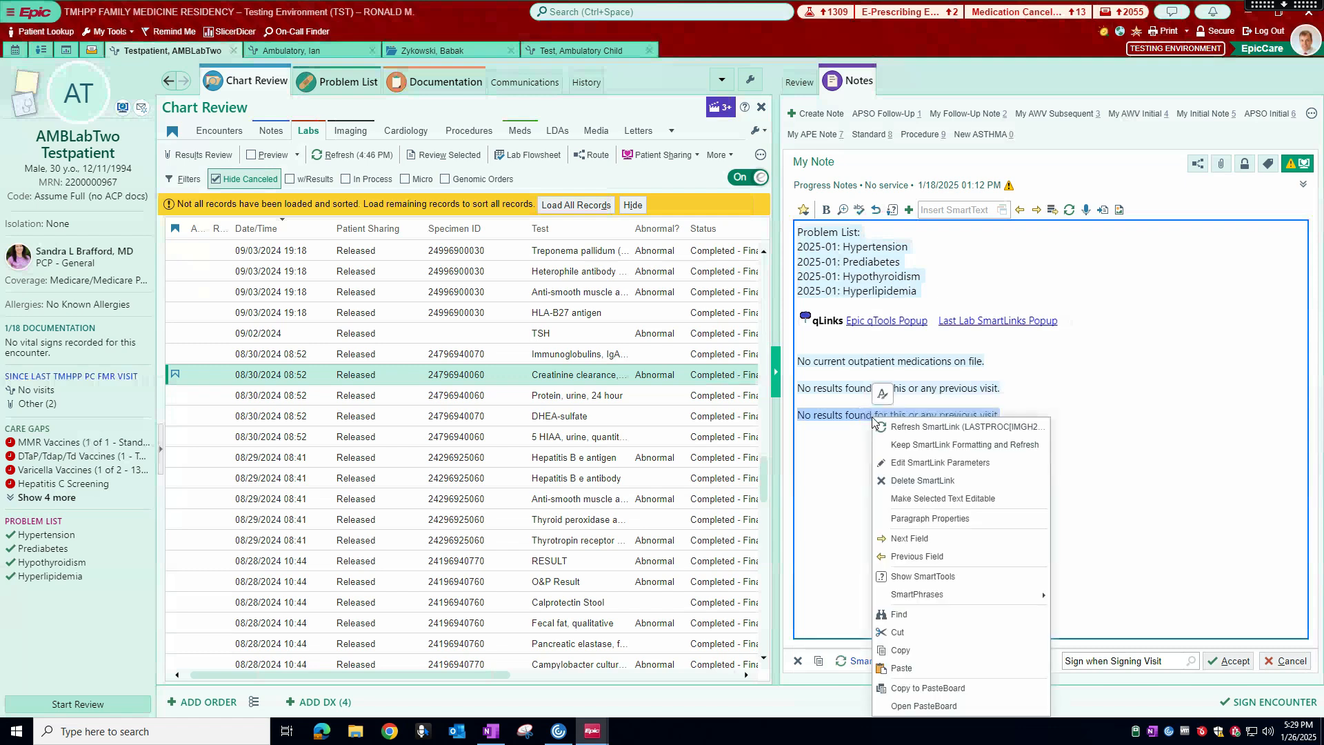
pyautogui.click(917, 463)
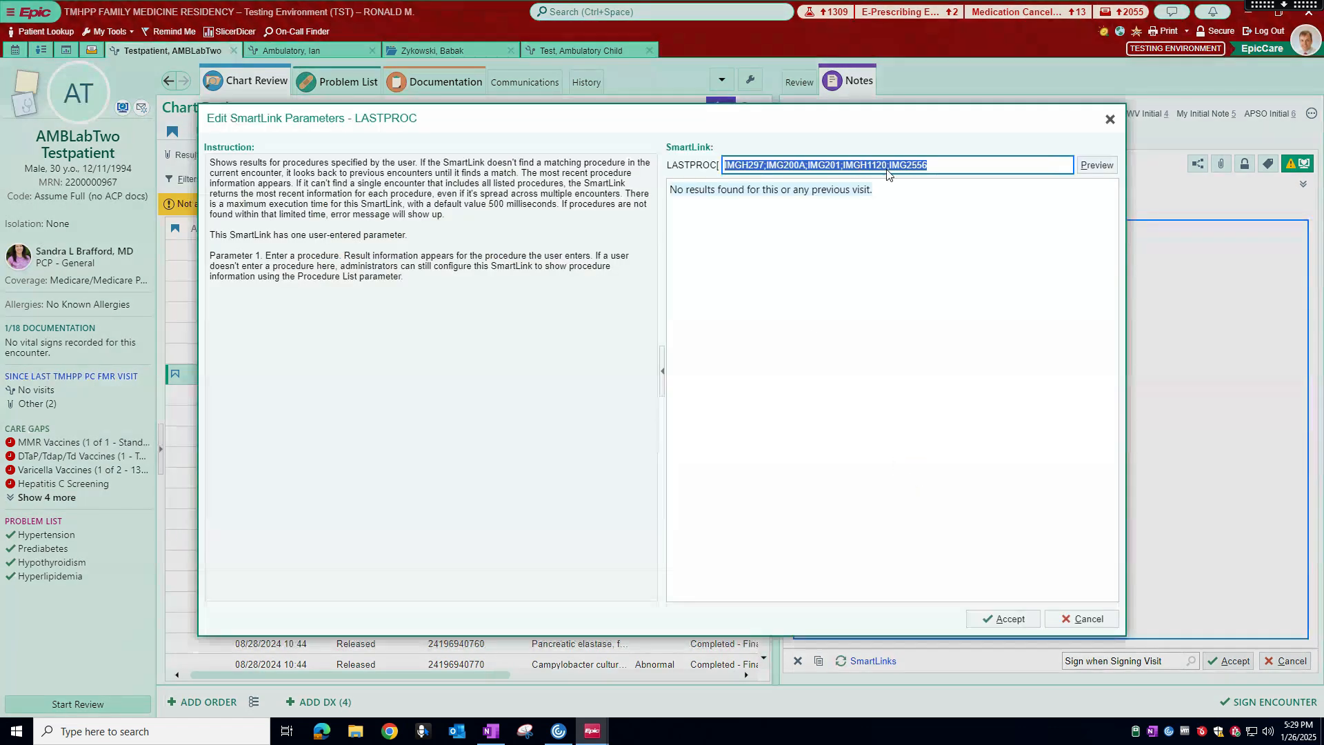
pyautogui.click(1081, 615)
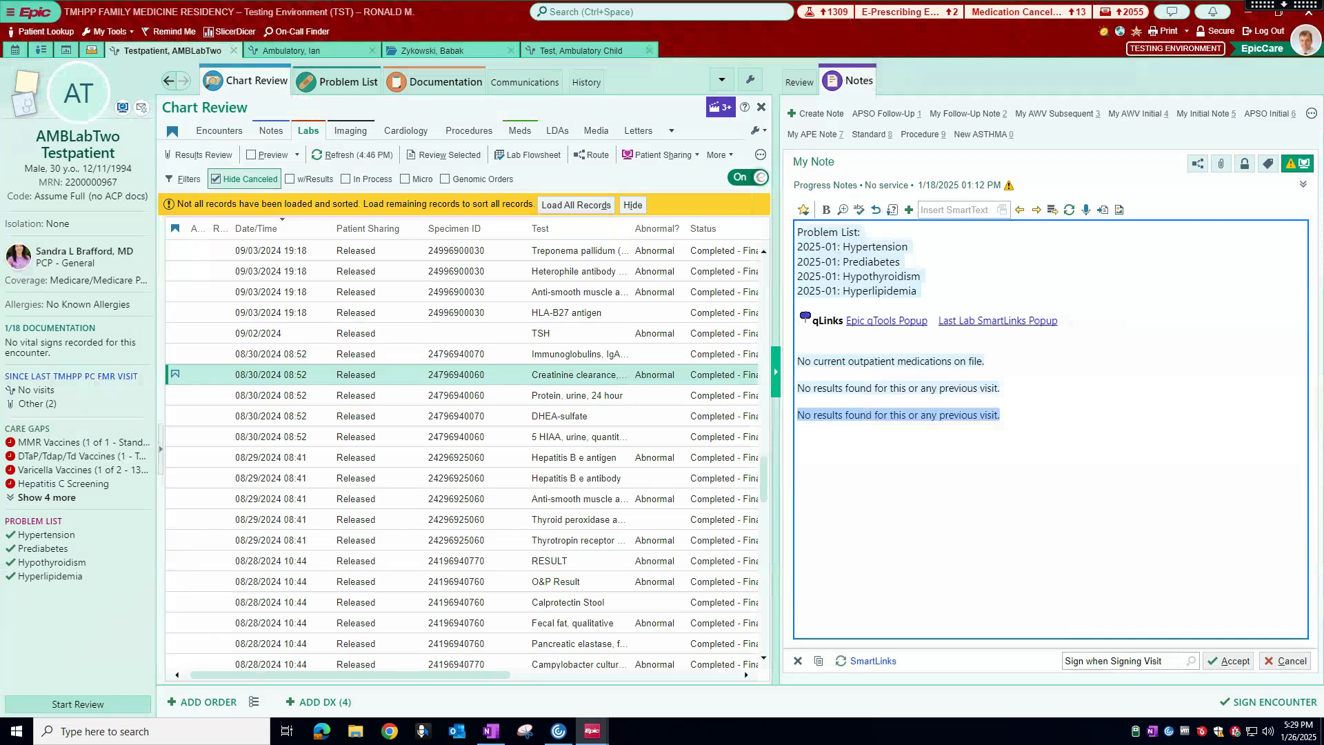
pyautogui.click(1044, 443)
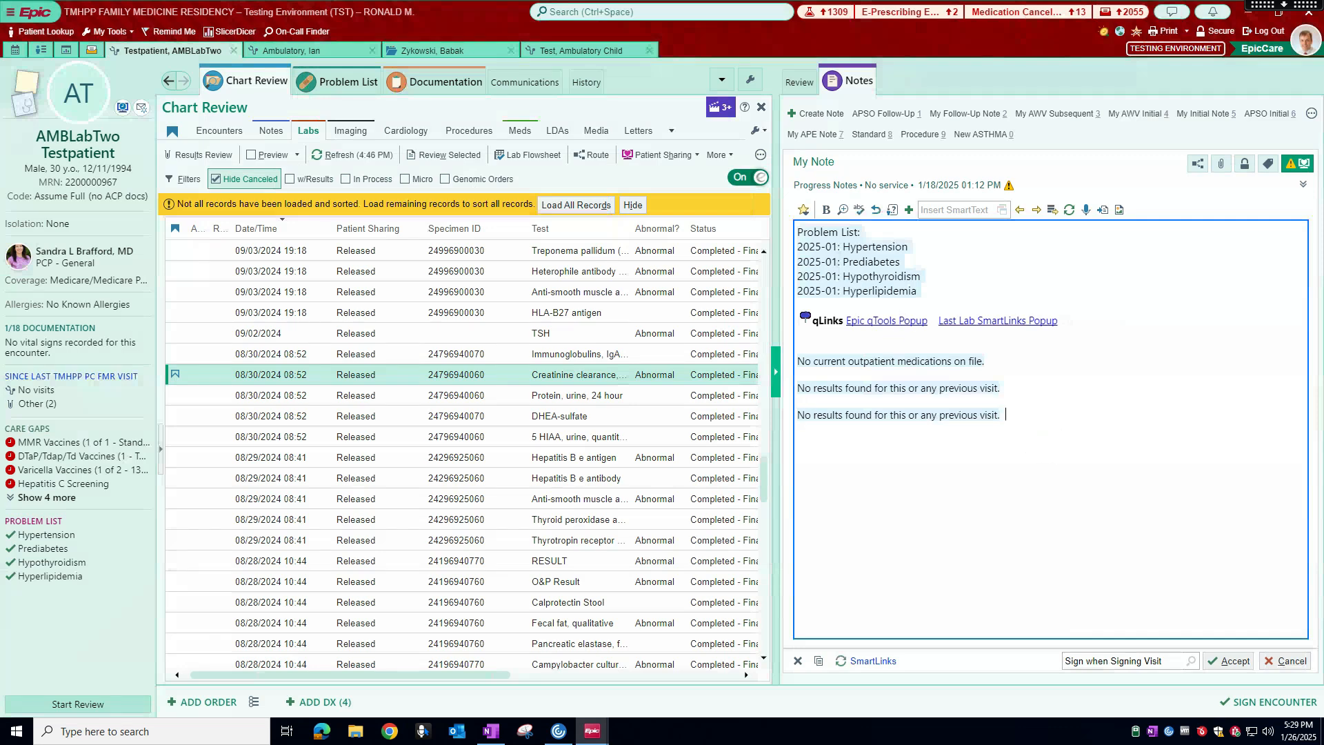